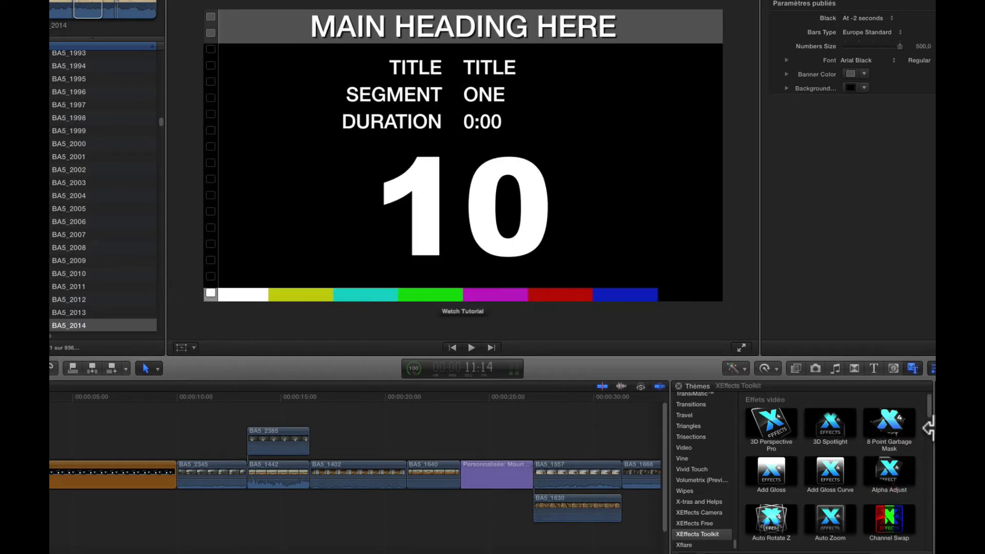
- Browse the XEffects Toolkit theme's video effects, generators and titles down to Zoom Split Analysis, and return to the start of the list
{"action": "scroll", "coordinate": [928, 408], "scroll_direction": "down", "scroll_amount": 3}
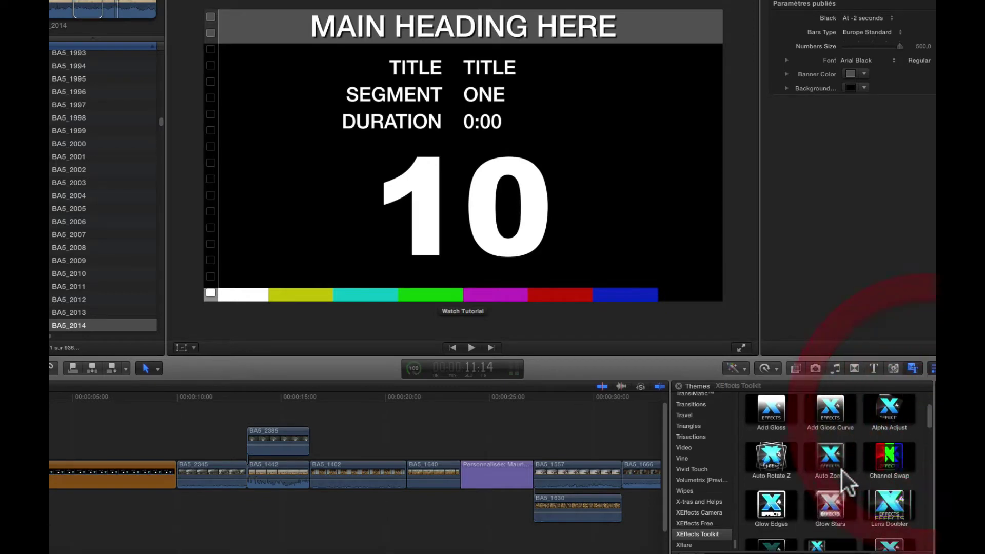
{"action": "left_click", "coordinate": [929, 417]}
{"action": "left_click_drag", "start_coordinate": [929, 416], "coordinate": [927, 460]}
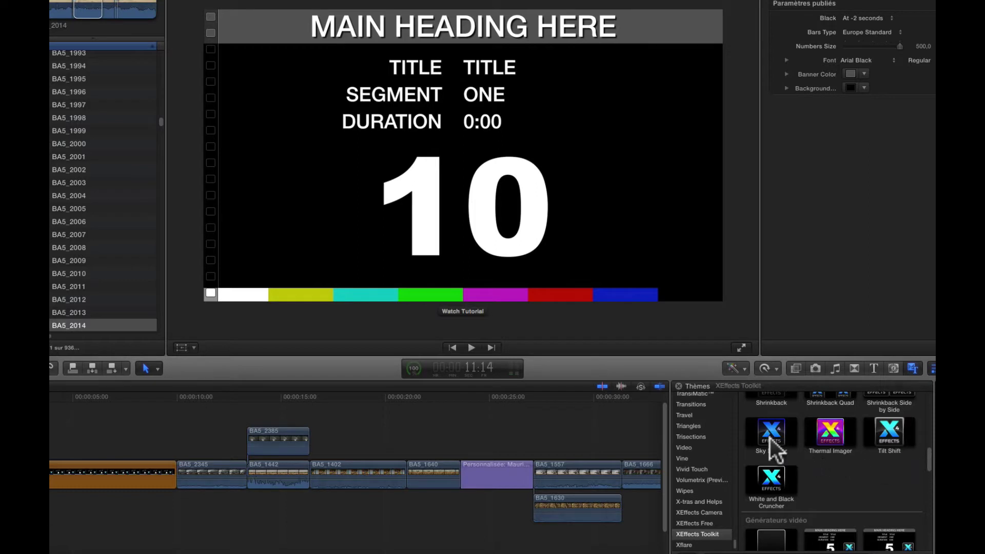
{"action": "scroll", "coordinate": [930, 466], "scroll_direction": "down", "scroll_amount": 4}
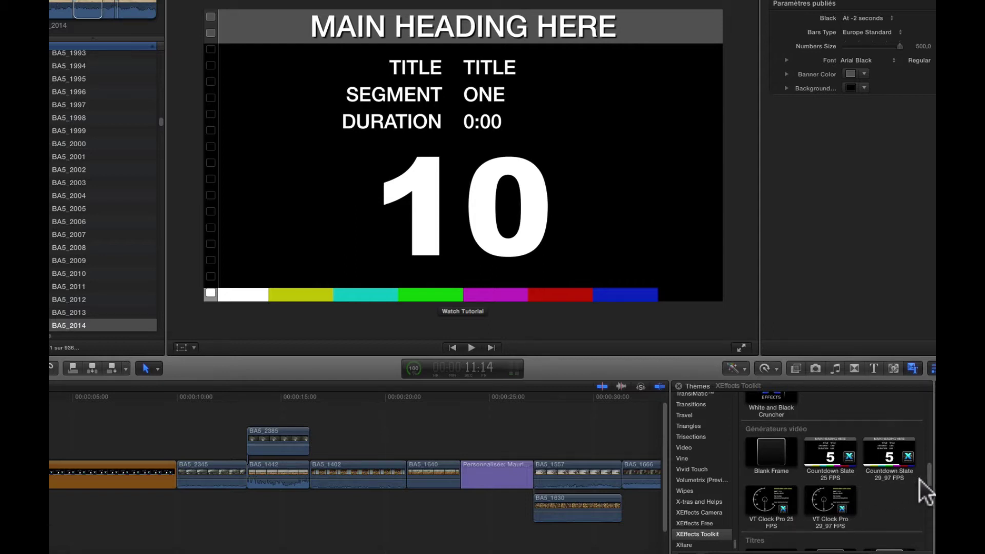
{"action": "left_click_drag", "start_coordinate": [929, 482], "coordinate": [930, 501]}
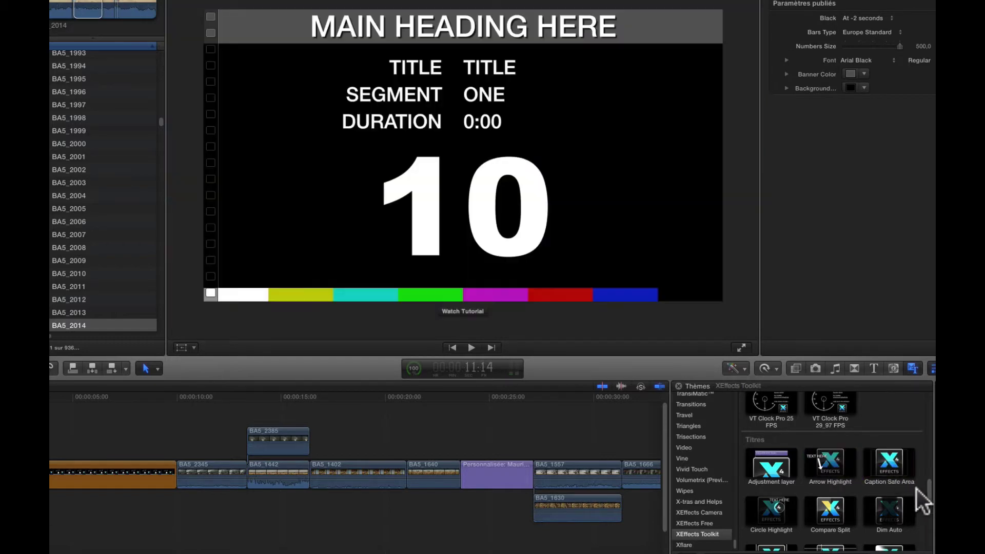
{"action": "left_click_drag", "start_coordinate": [927, 488], "coordinate": [922, 517]}
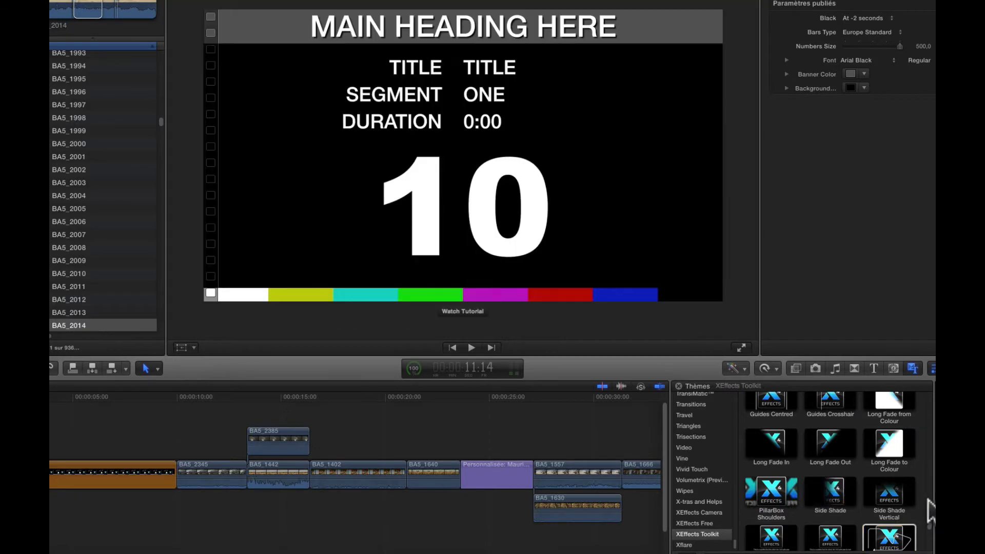
{"action": "left_click_drag", "start_coordinate": [930, 523], "coordinate": [931, 541]}
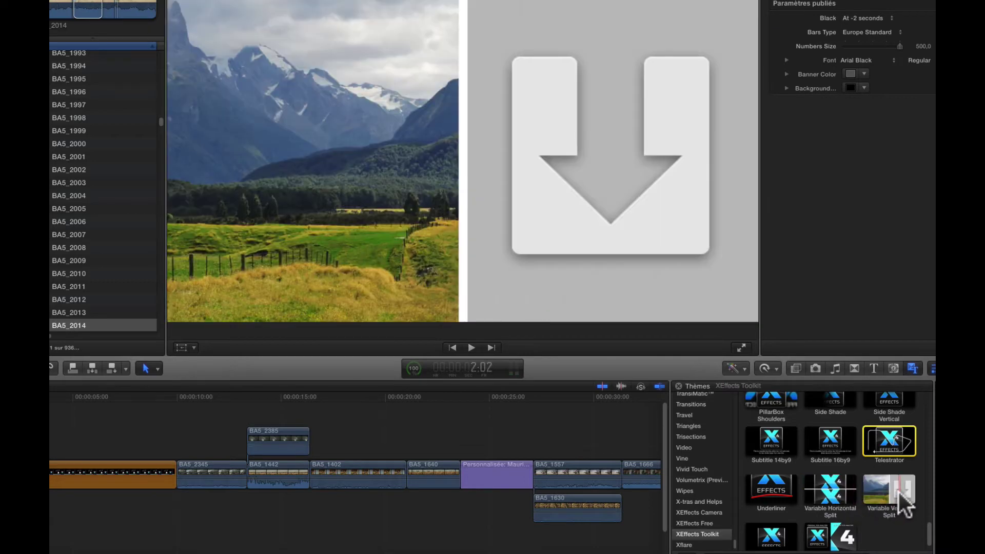
{"action": "scroll", "coordinate": [890, 493], "scroll_direction": "down", "scroll_amount": 1}
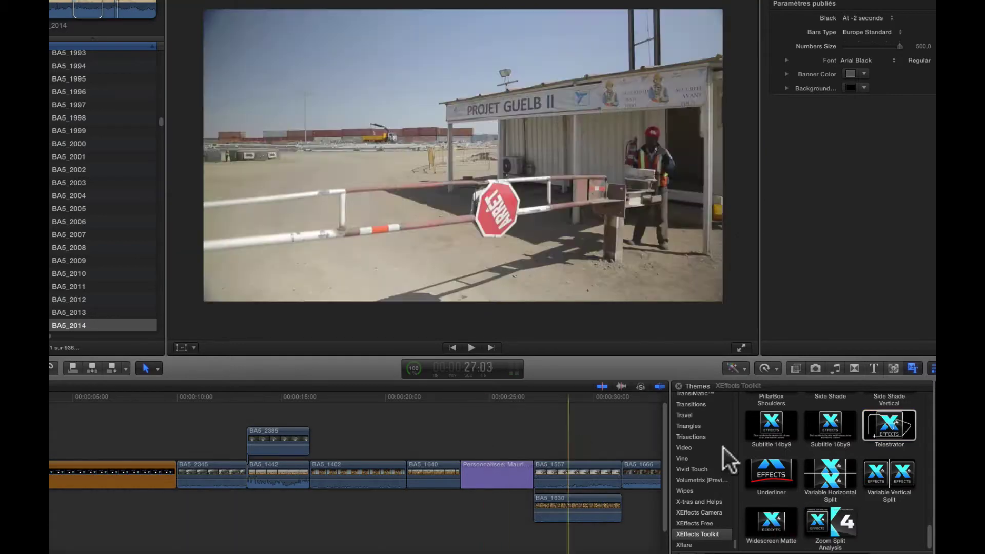
{"action": "left_click_drag", "start_coordinate": [929, 536], "coordinate": [931, 398]}
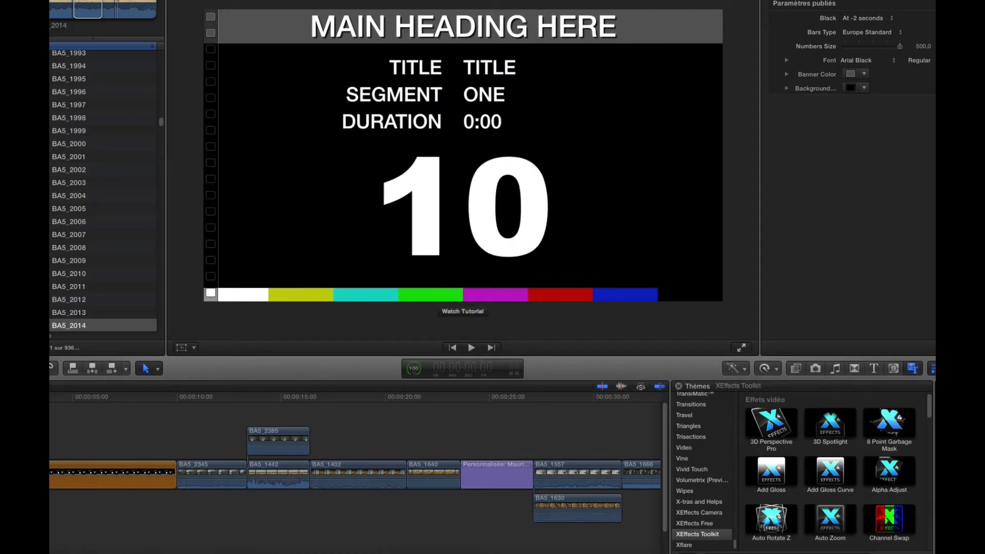
- Play the timeline into clip BA5_2345, select the clip, and preview its 3D Perspective Pro effect from 10:00
{"action": "key", "text": "space"}
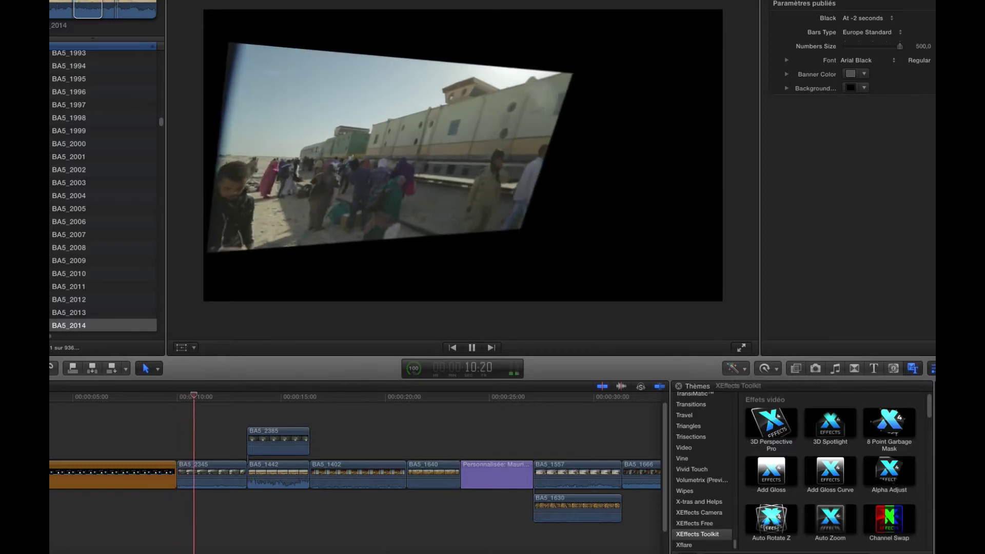
{"action": "key", "text": "space"}
{"action": "left_click", "coordinate": [214, 466]}
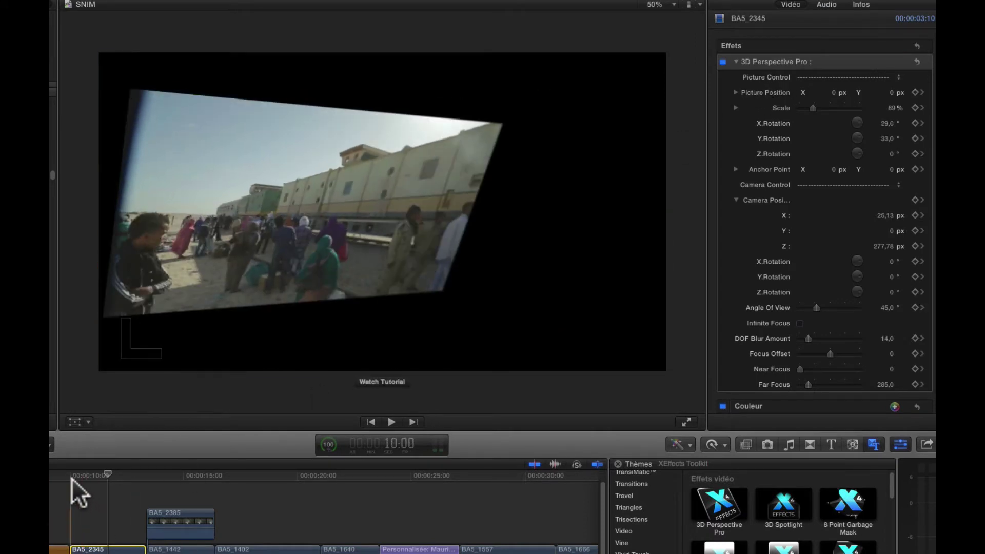
{"action": "key", "text": "space"}
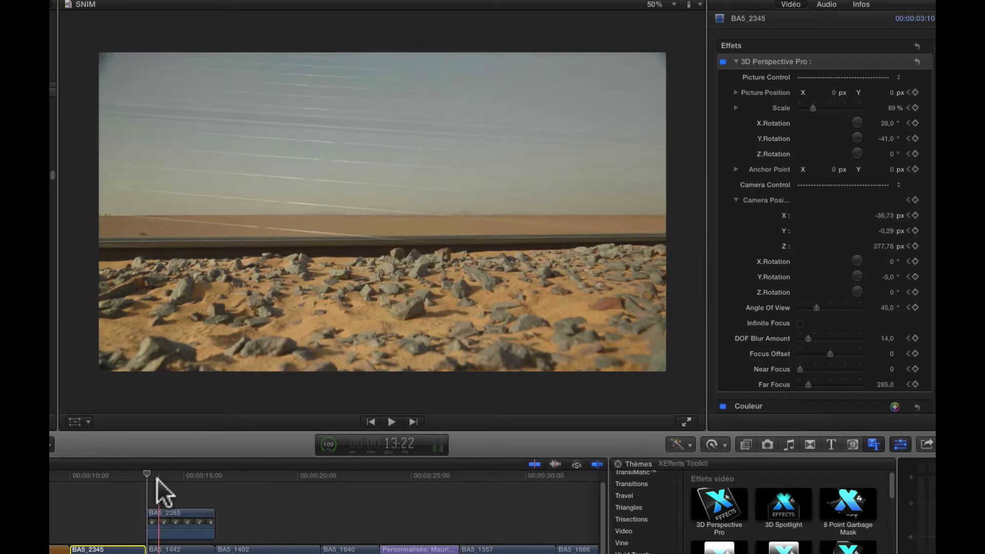
- Preview the 8 Point Garbage Mask effect on clip BA5_2385 and the 3D Spotlight effect on clip BA5_1402
{"action": "left_click", "coordinate": [167, 519]}
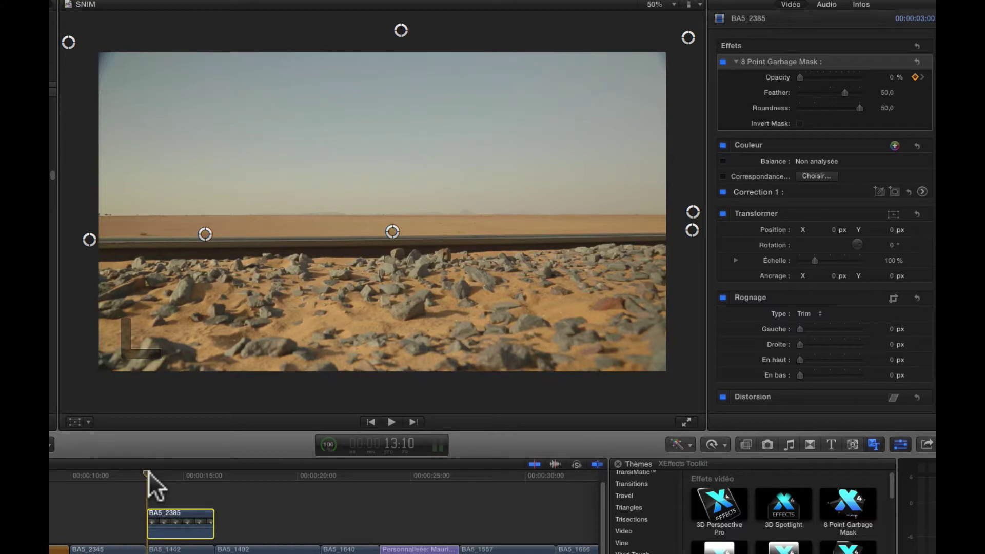
{"action": "key", "text": "space"}
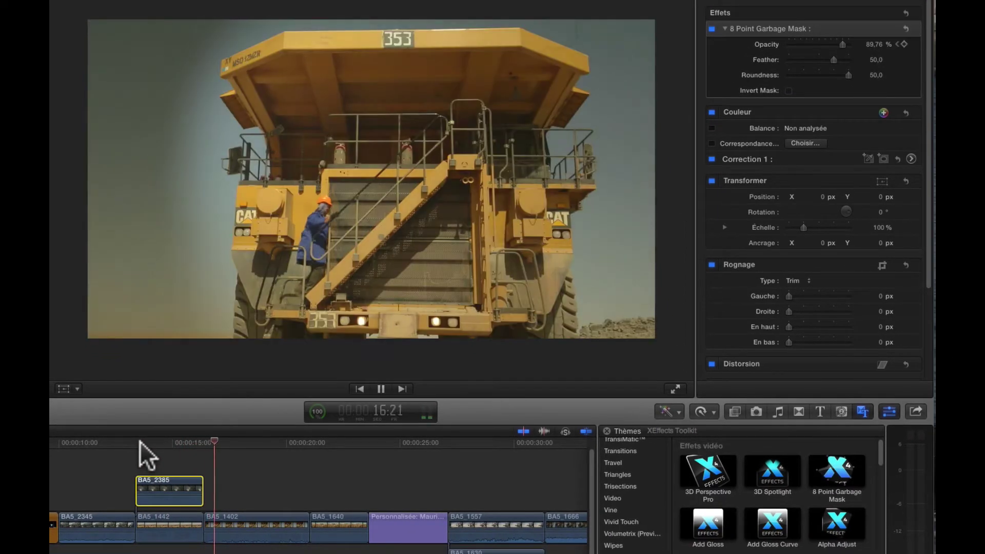
{"action": "key", "text": "space"}
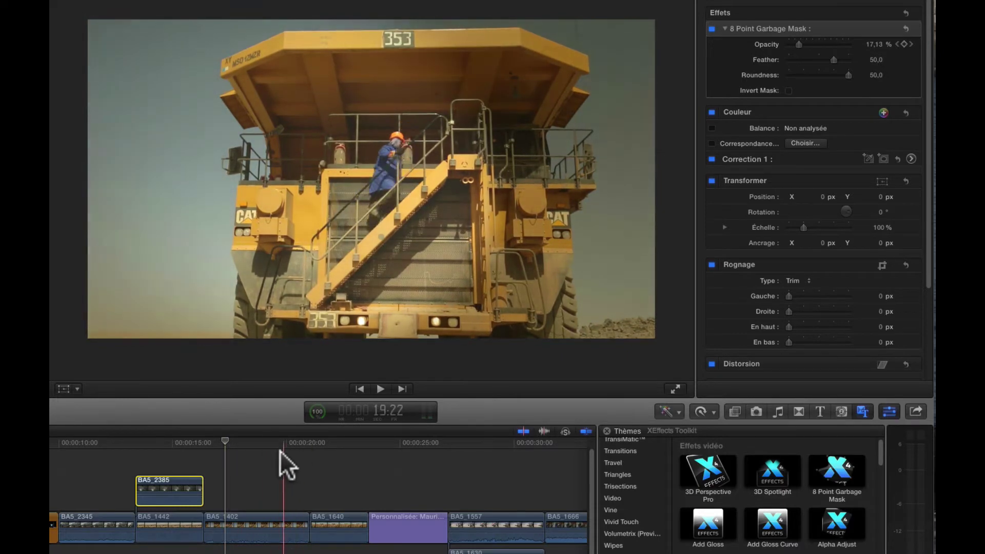
{"action": "left_click", "coordinate": [263, 512]}
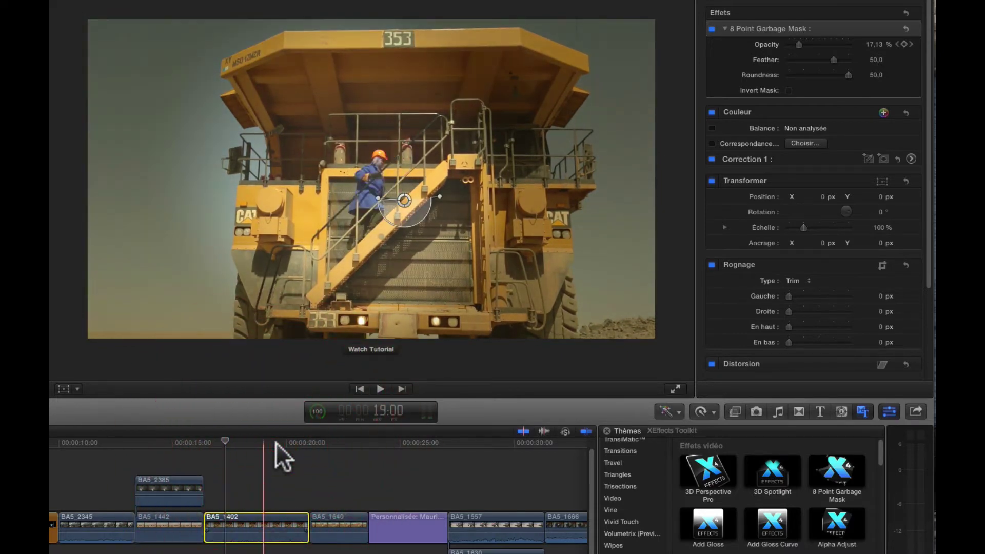
{"action": "key", "text": "space"}
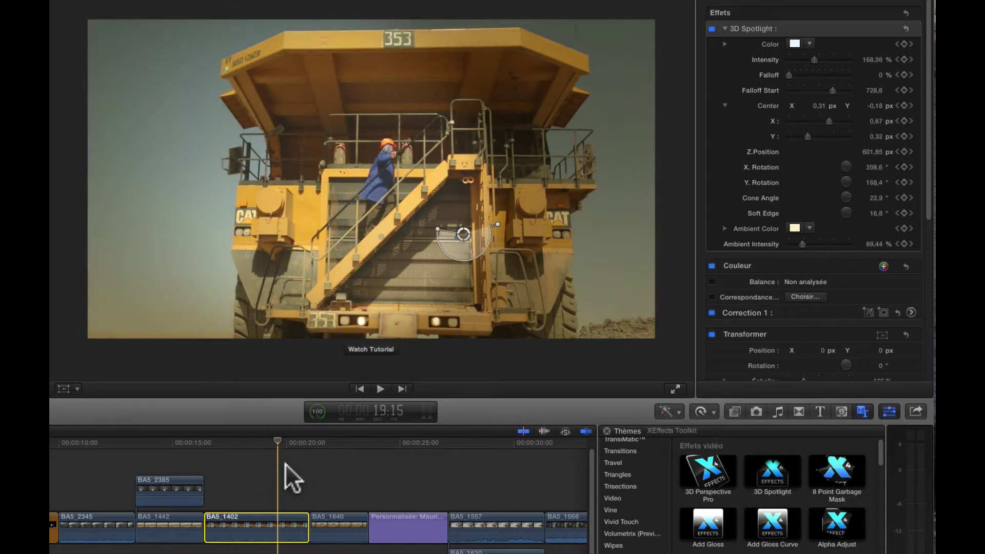
- Select clip BA5_1640, park the playhead at 22:00 and turn off its Add Gloss effect
{"action": "left_click", "coordinate": [340, 523]}
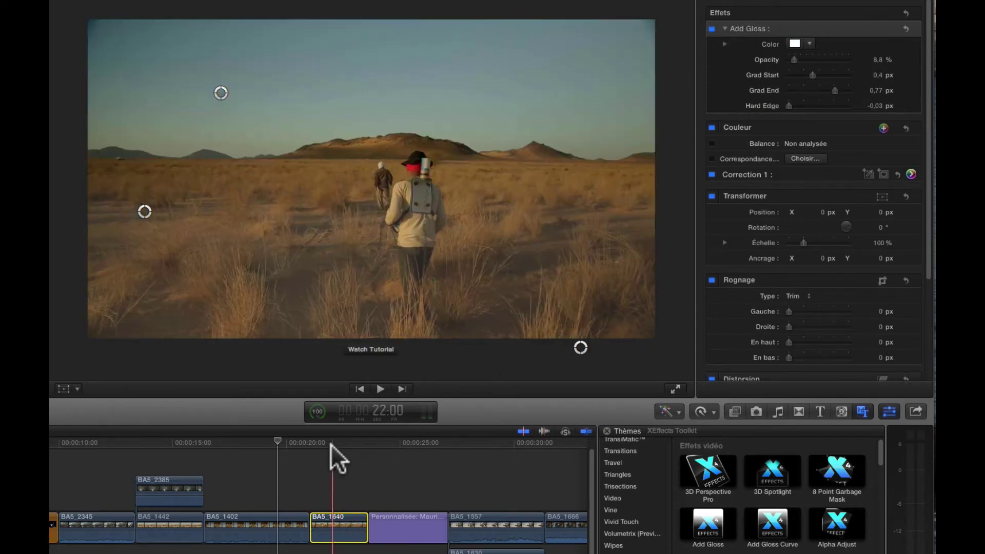
{"action": "left_click", "coordinate": [331, 445]}
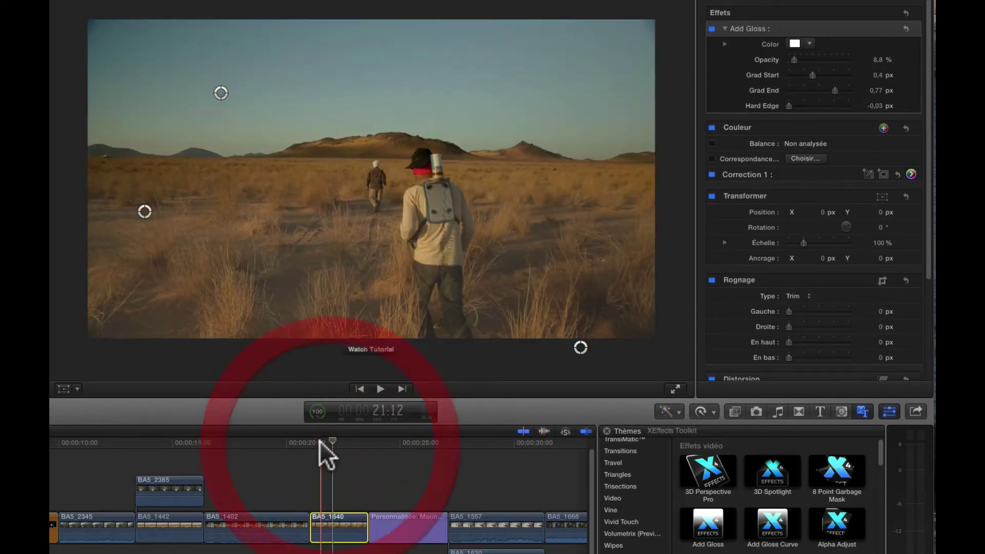
{"action": "left_click", "coordinate": [711, 28]}
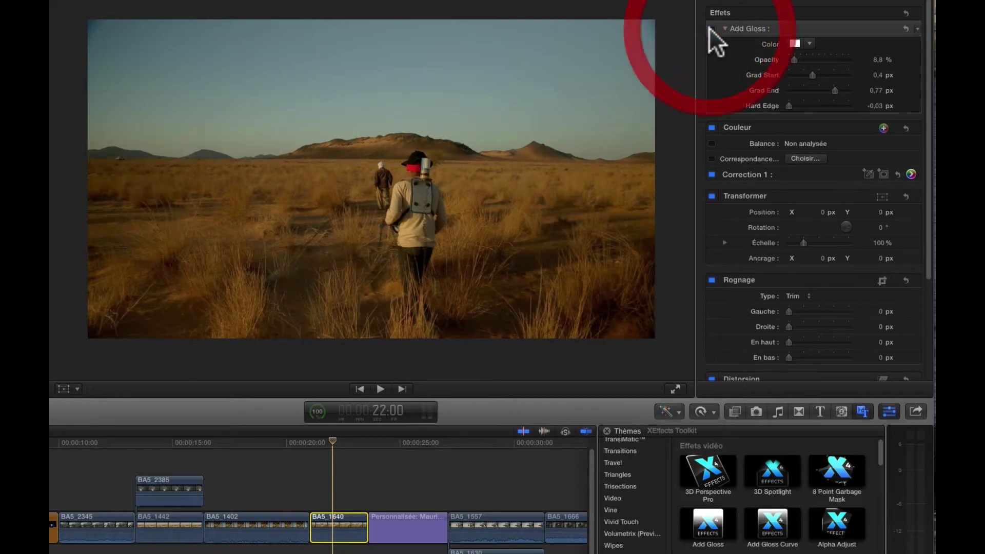
- Lower the Global exposure in Correction 1 of clip BA5_1640 to -26 % and return to the clip's effects
{"action": "left_click", "coordinate": [910, 172]}
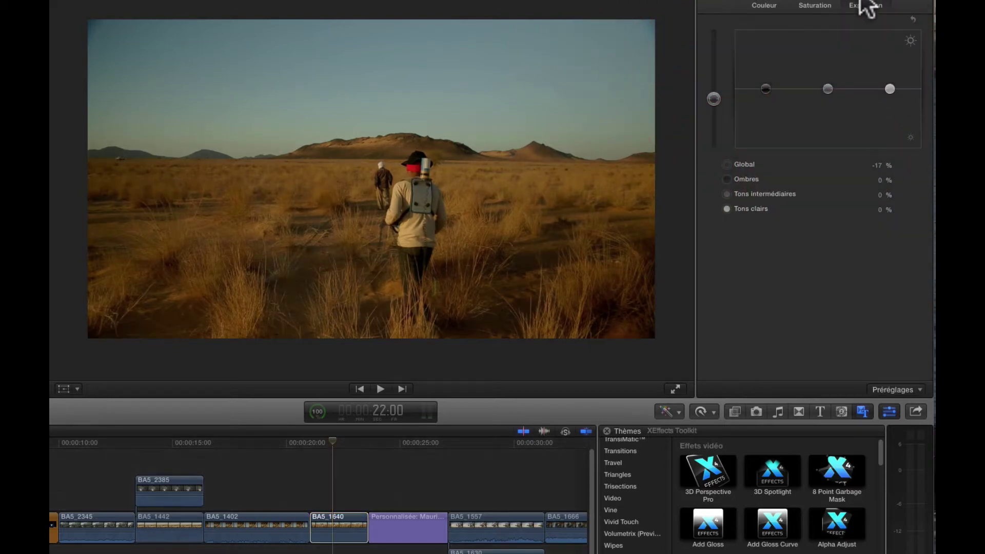
{"action": "left_click", "coordinate": [866, 8]}
{"action": "left_click", "coordinate": [832, 48]}
{"action": "mouse_move", "coordinate": [713, 98]}
{"action": "left_mouse_down"}
{"action": "mouse_move", "coordinate": [714, 82]}
{"action": "mouse_move", "coordinate": [713, 98]}
{"action": "left_mouse_up"}
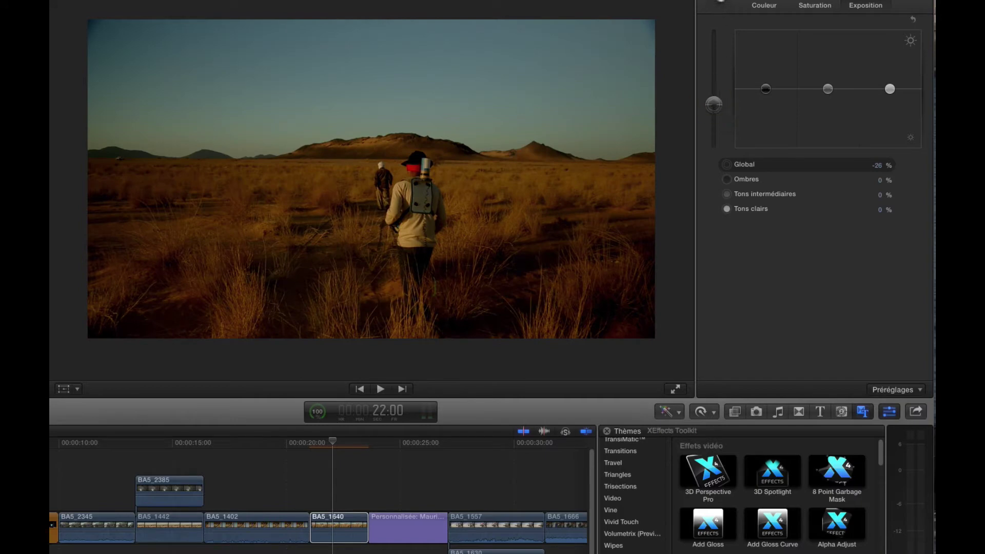
{"action": "left_click", "coordinate": [709, 2]}
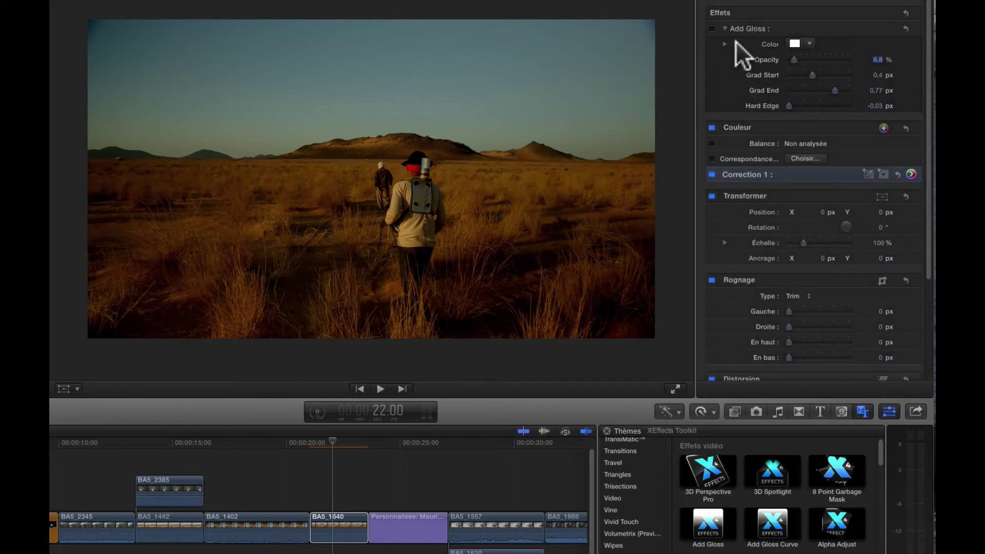
- Re-enable Add Gloss on clip BA5_1640 and compare the image at 22:01 with the effect off and on
{"action": "left_click", "coordinate": [711, 28]}
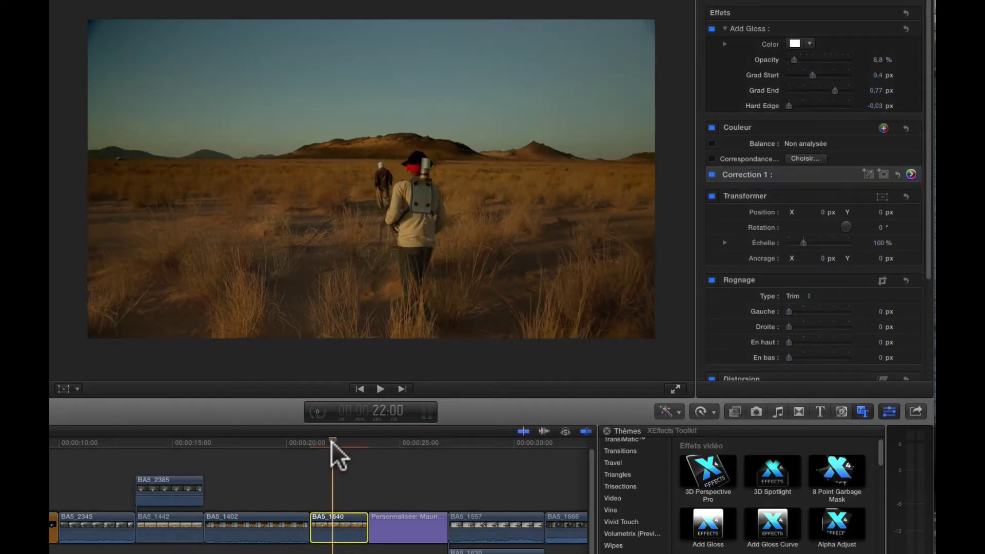
{"action": "left_click", "coordinate": [332, 440]}
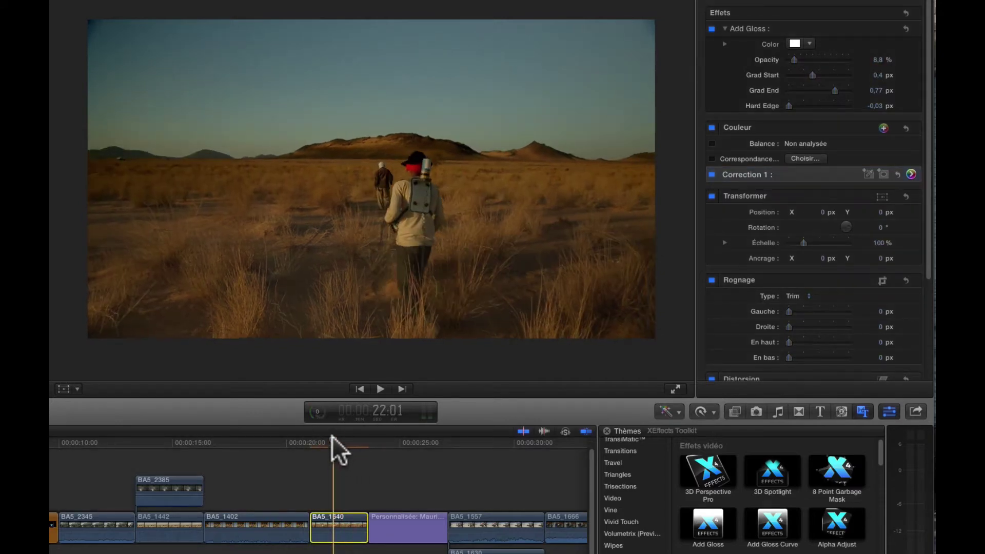
{"action": "left_click", "coordinate": [710, 27]}
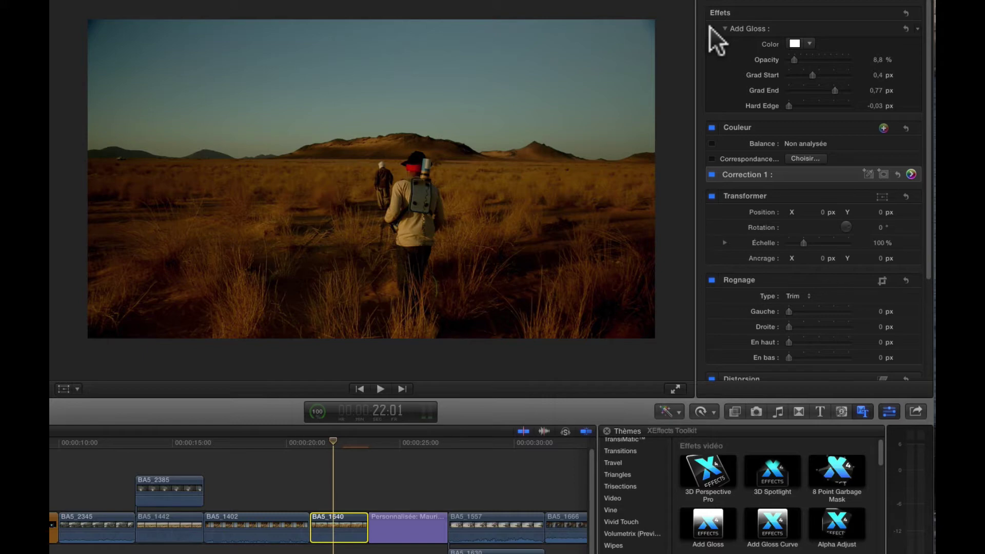
{"action": "left_click", "coordinate": [711, 28]}
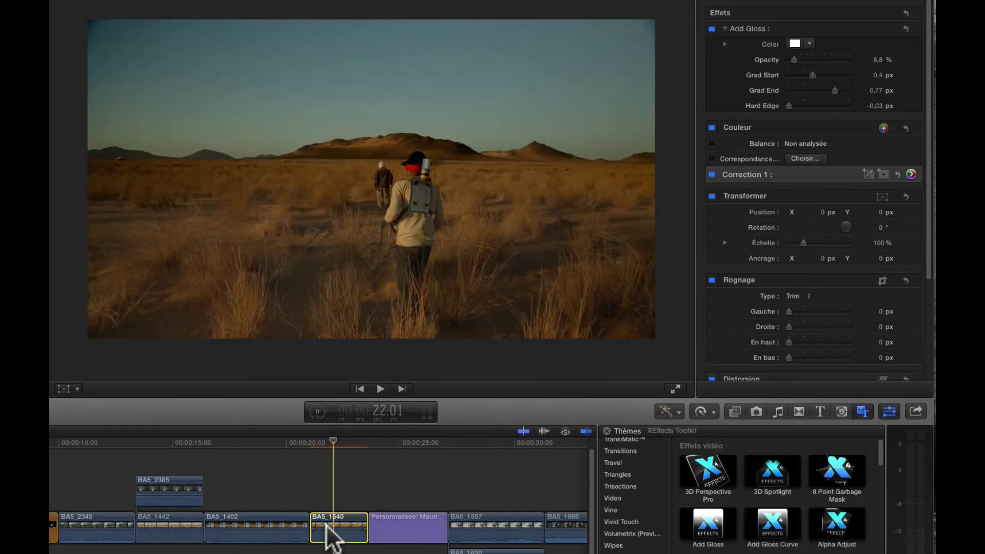
- Reposition the Add Gloss handles on the desert shot to a Grad Start of 0,45, Grad End of 0,73 and Hard Edge of -0,02
{"action": "left_click", "coordinate": [356, 204]}
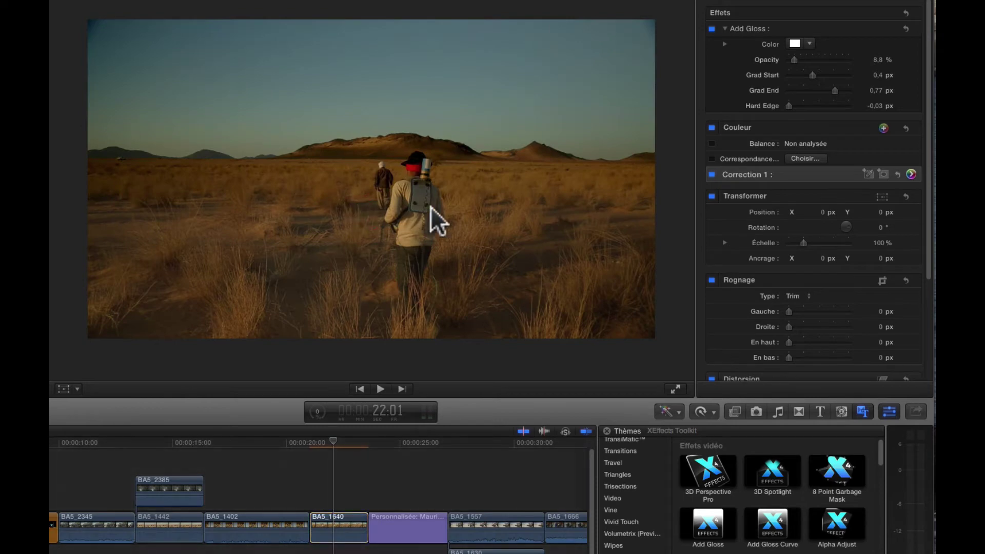
{"action": "left_click", "coordinate": [737, 27]}
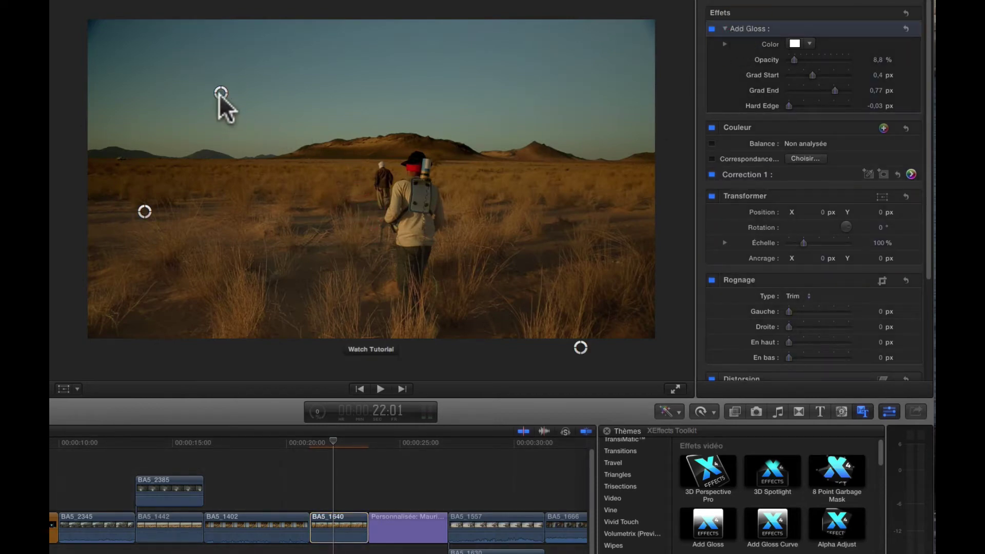
{"action": "mouse_move", "coordinate": [220, 93]}
{"action": "left_mouse_down"}
{"action": "mouse_move", "coordinate": [219, 167]}
{"action": "mouse_move", "coordinate": [221, 102]}
{"action": "left_mouse_up"}
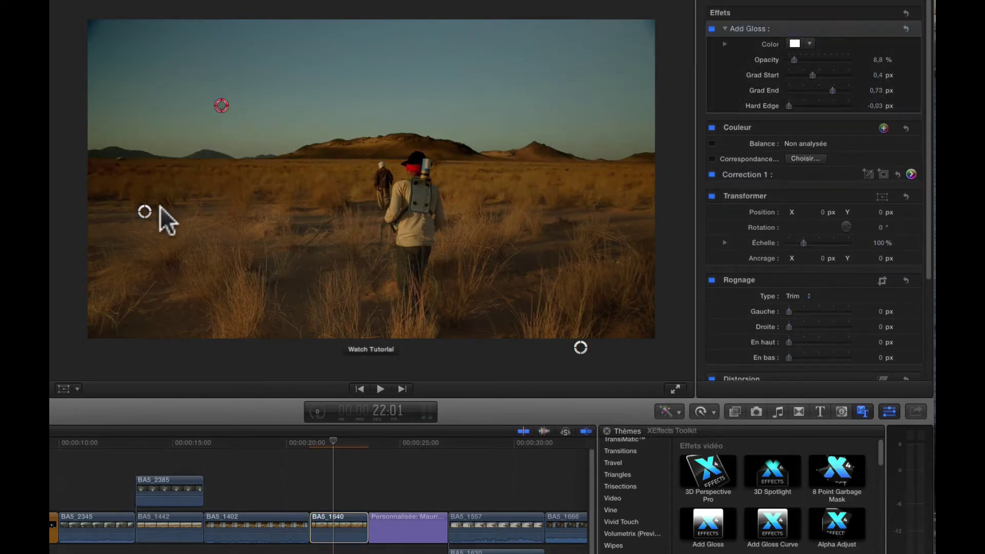
{"action": "mouse_move", "coordinate": [144, 211]}
{"action": "left_mouse_down"}
{"action": "mouse_move", "coordinate": [137, 248]}
{"action": "mouse_move", "coordinate": [139, 193]}
{"action": "left_mouse_up"}
{"action": "mouse_move", "coordinate": [582, 335]}
{"action": "left_mouse_down"}
{"action": "mouse_move", "coordinate": [590, 153]}
{"action": "mouse_move", "coordinate": [584, 335]}
{"action": "left_mouse_up"}
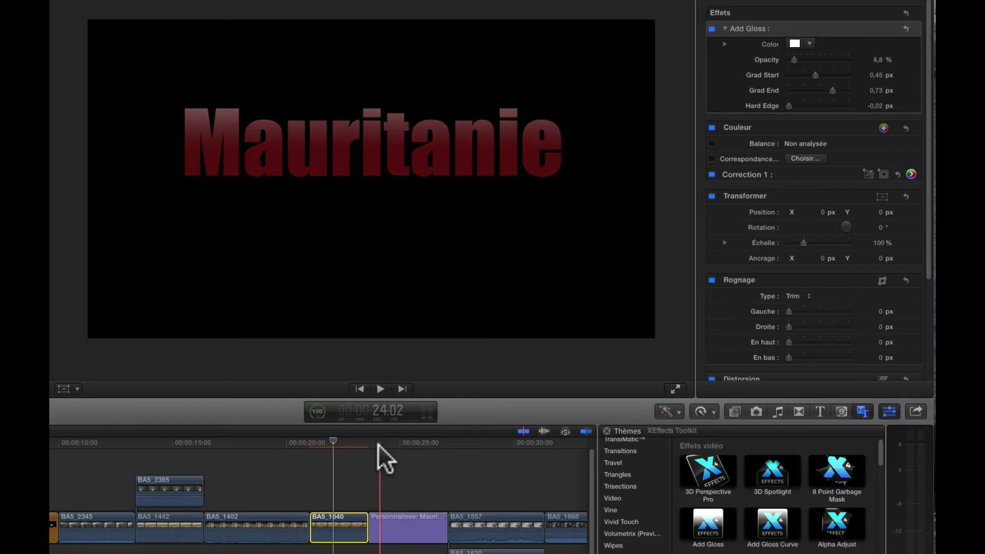
- Park the playhead at 26:03, select the Mauritanie title clip, look over its published parameters and show its video effects
{"action": "left_click", "coordinate": [423, 445]}
{"action": "left_click", "coordinate": [399, 517]}
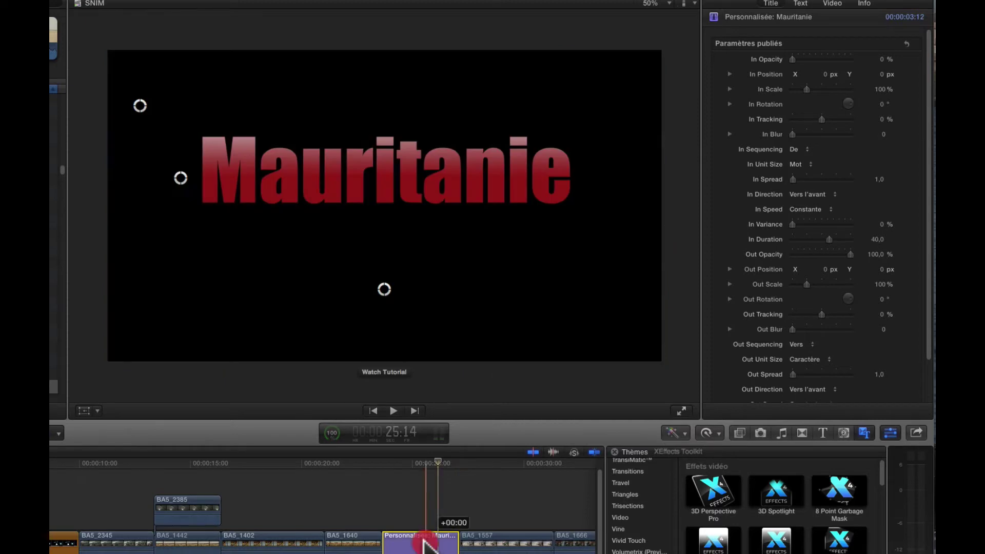
{"action": "scroll", "coordinate": [826, 62], "scroll_direction": "down", "scroll_amount": 2}
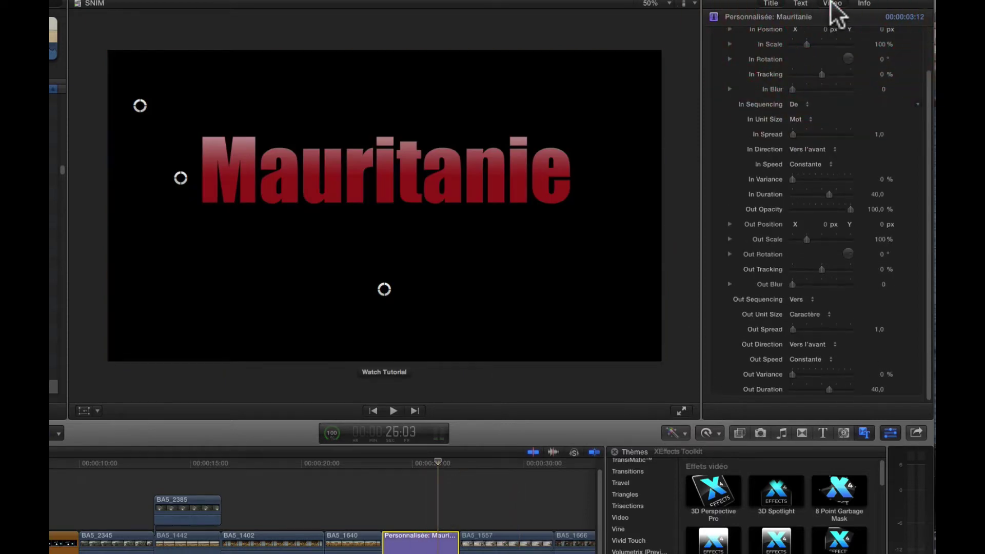
{"action": "left_click", "coordinate": [832, 4]}
- Compare the Mauritanie title with Add Gloss Curve off and on, and move the curve's lowest handle slightly up
{"action": "left_click", "coordinate": [716, 59]}
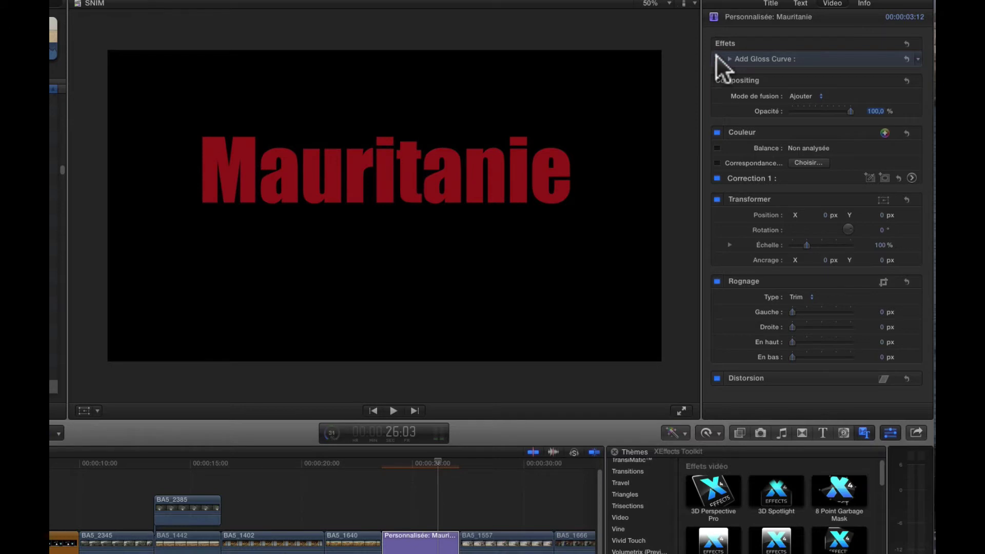
{"action": "left_click", "coordinate": [716, 59]}
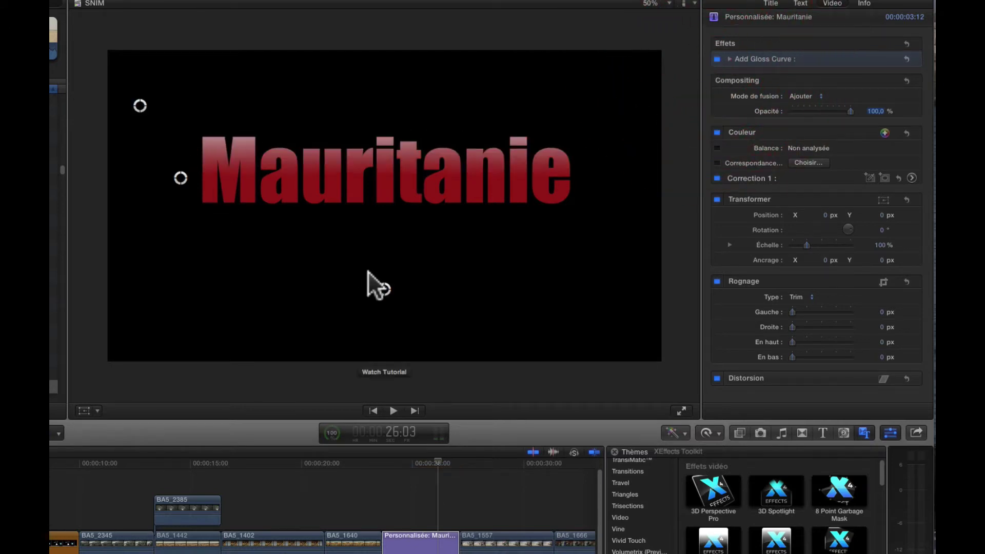
{"action": "mouse_move", "coordinate": [378, 286]}
{"action": "left_mouse_down"}
{"action": "mouse_move", "coordinate": [387, 258]}
{"action": "mouse_move", "coordinate": [387, 277]}
{"action": "left_mouse_up"}
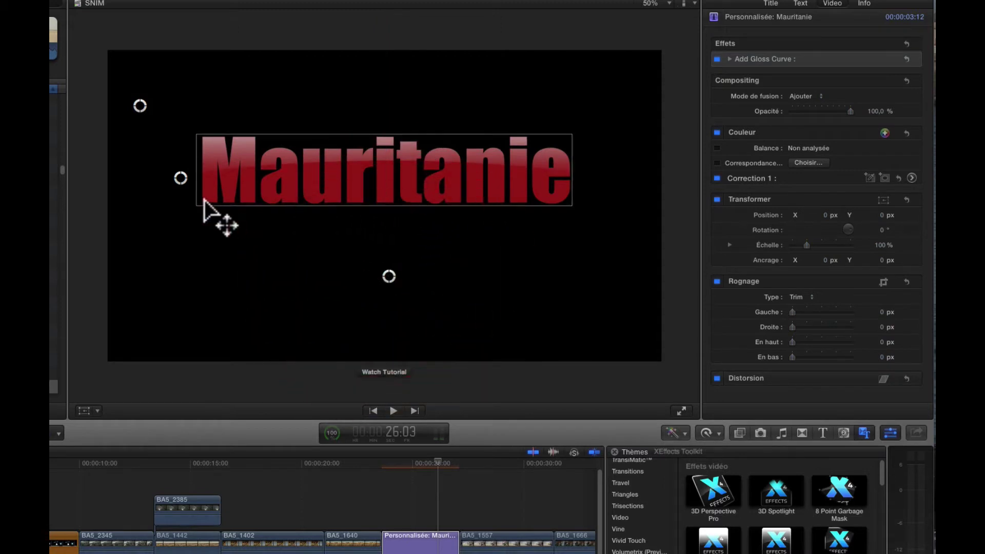
- Reshape the gloss on the Mauritanie title by repositioning the three Add Gloss Curve handles around the text
{"action": "left_click_drag", "start_coordinate": [180, 178], "coordinate": [180, 190]}
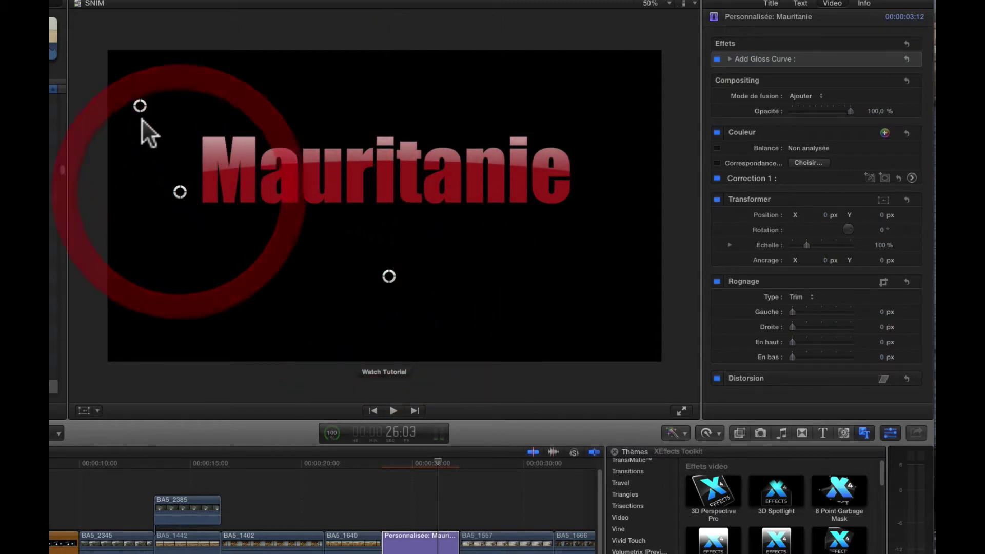
{"action": "left_click_drag", "start_coordinate": [140, 106], "coordinate": [137, 121]}
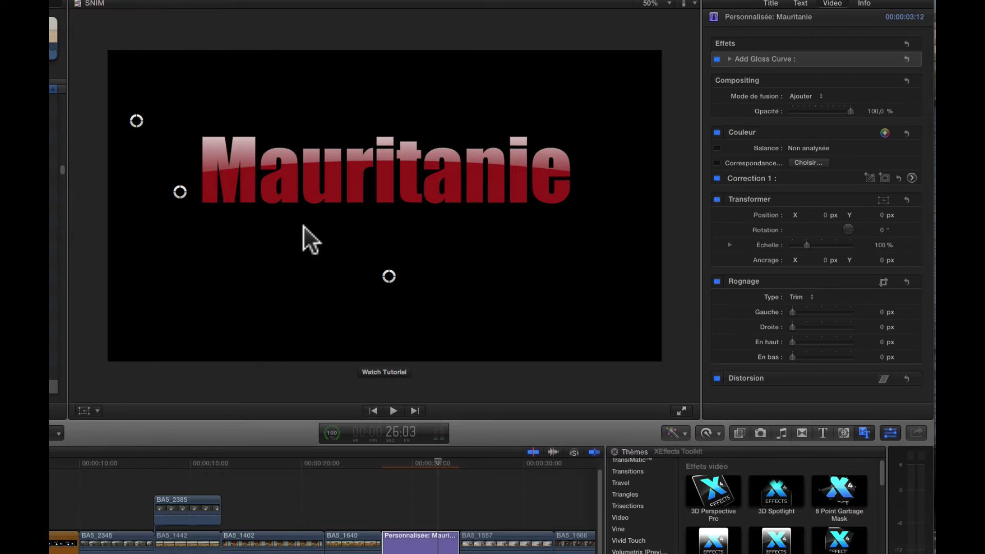
{"action": "left_click_drag", "start_coordinate": [389, 277], "coordinate": [387, 282]}
{"action": "left_click_drag", "start_coordinate": [180, 191], "coordinate": [181, 174]}
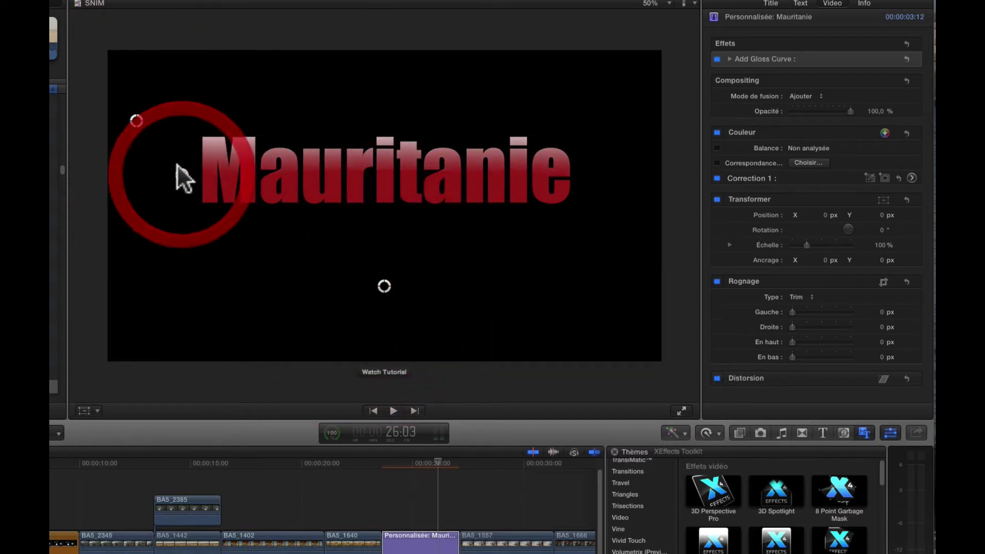
{"action": "left_click_drag", "start_coordinate": [137, 122], "coordinate": [133, 131]}
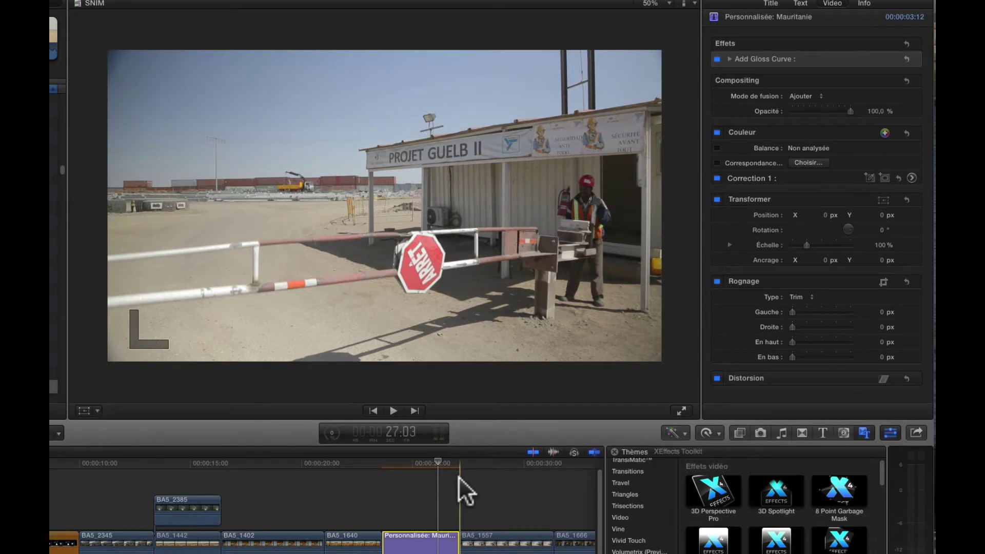
- Play clip BA5_1557 from its start at 27:03 and examine its keyframed Alpha Adjust parameters during playback
{"action": "key", "text": "space"}
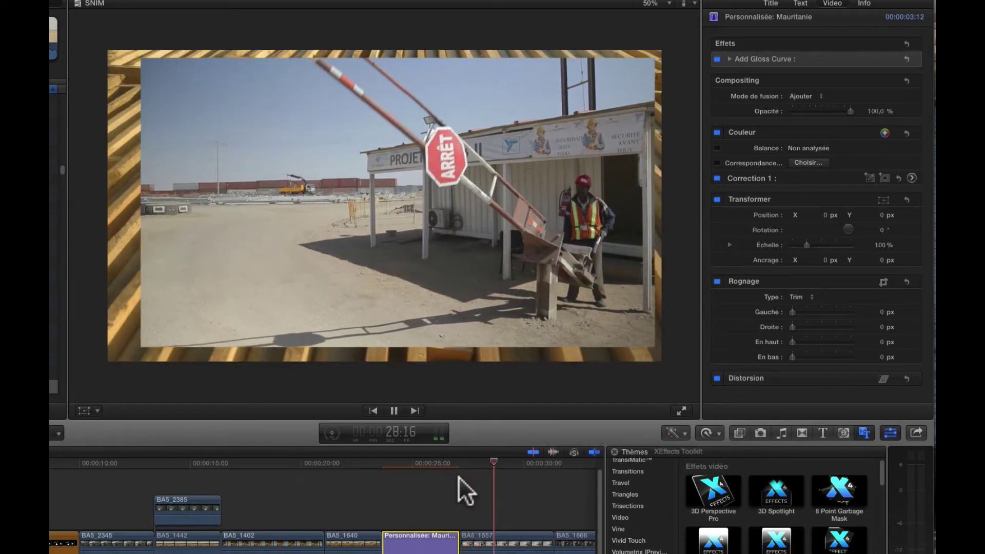
{"action": "left_click", "coordinate": [510, 539]}
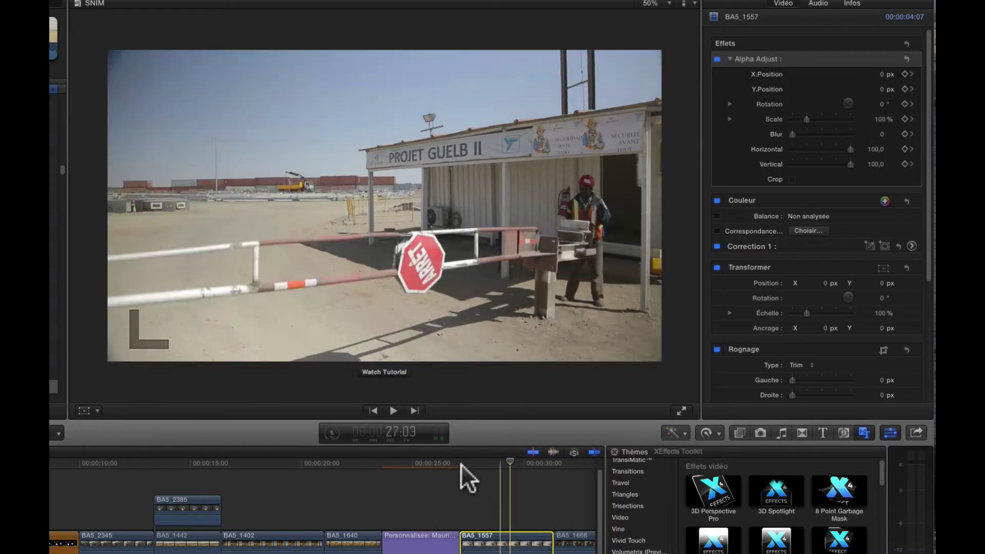
{"action": "key", "text": "space"}
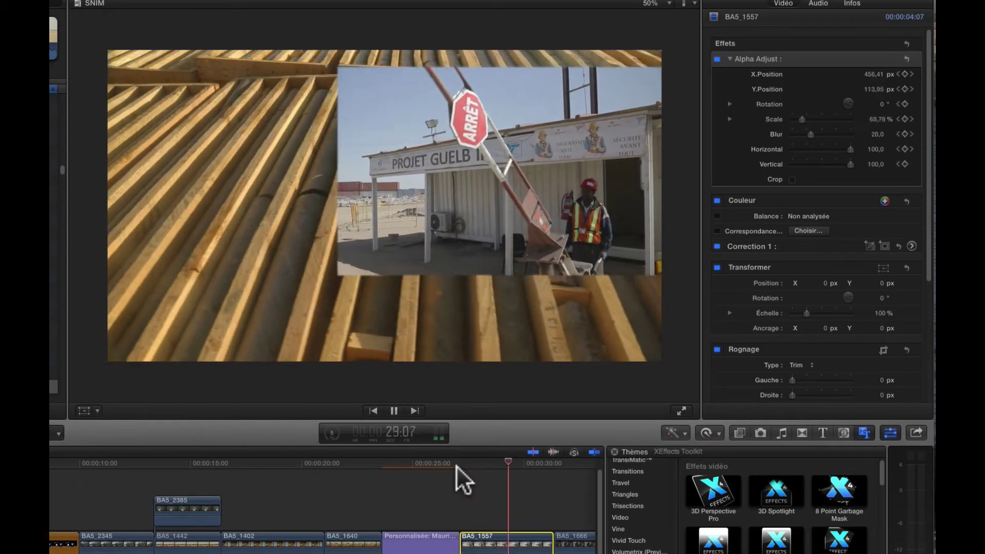
{"action": "key", "text": "space"}
- Play the helmeted worker shot from 31:10 and replay it from its start to watch the zoom
{"action": "scroll", "coordinate": [513, 484], "scroll_direction": "right", "scroll_amount": 5}
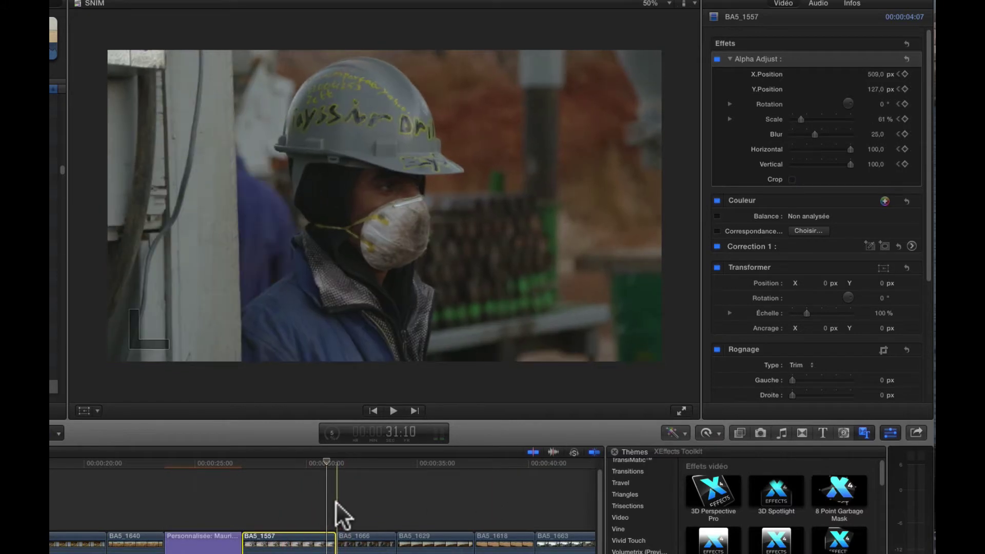
{"action": "key", "text": "space"}
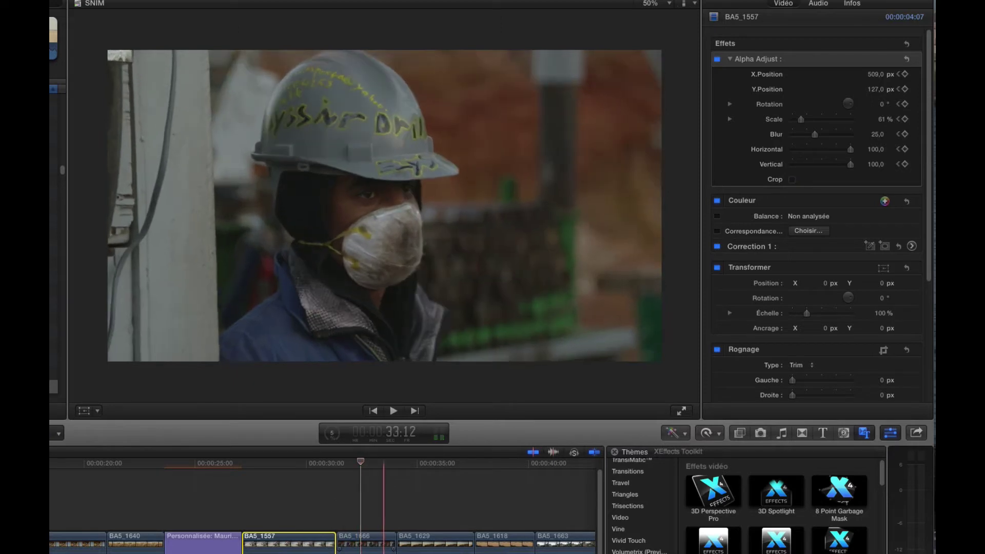
{"action": "left_click", "coordinate": [363, 477]}
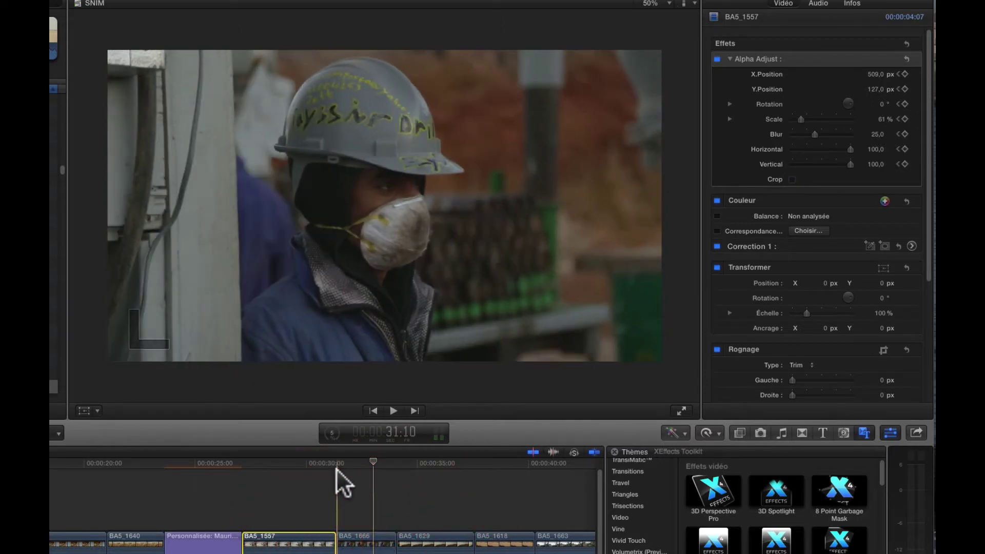
{"action": "key", "text": "space"}
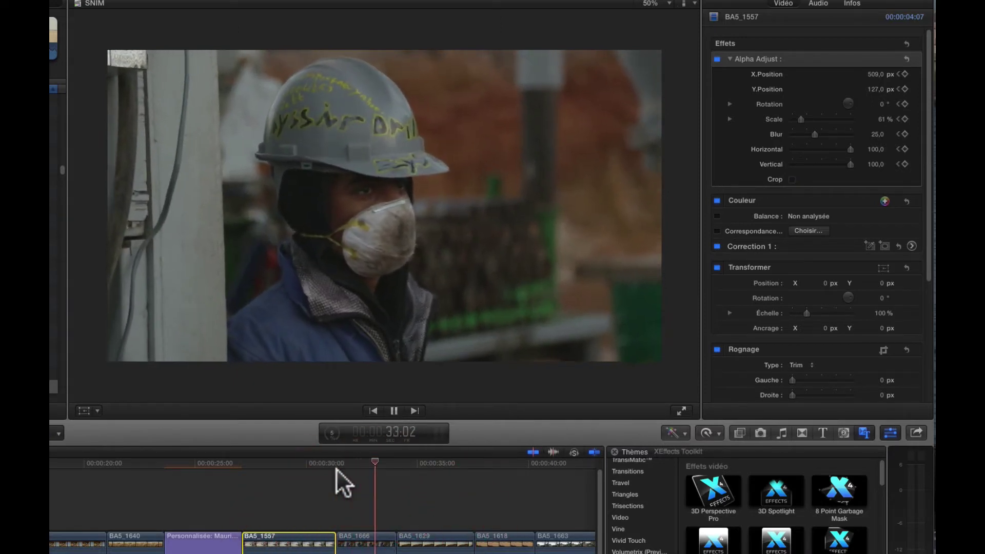
{"action": "key", "text": "space"}
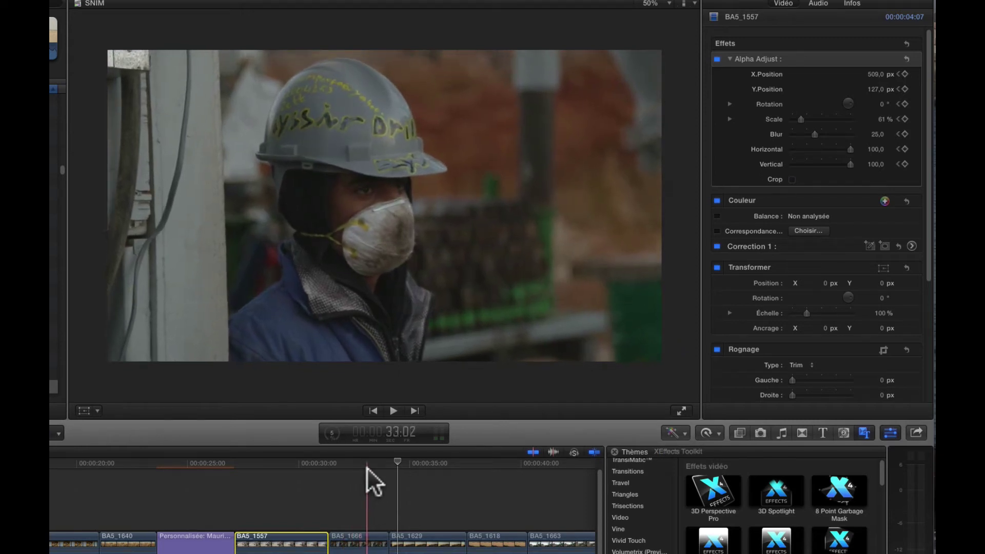
- Select clip BA5_1666, examine its Auto Zoom parameters and play it again from its beginning
{"action": "left_click", "coordinate": [368, 536]}
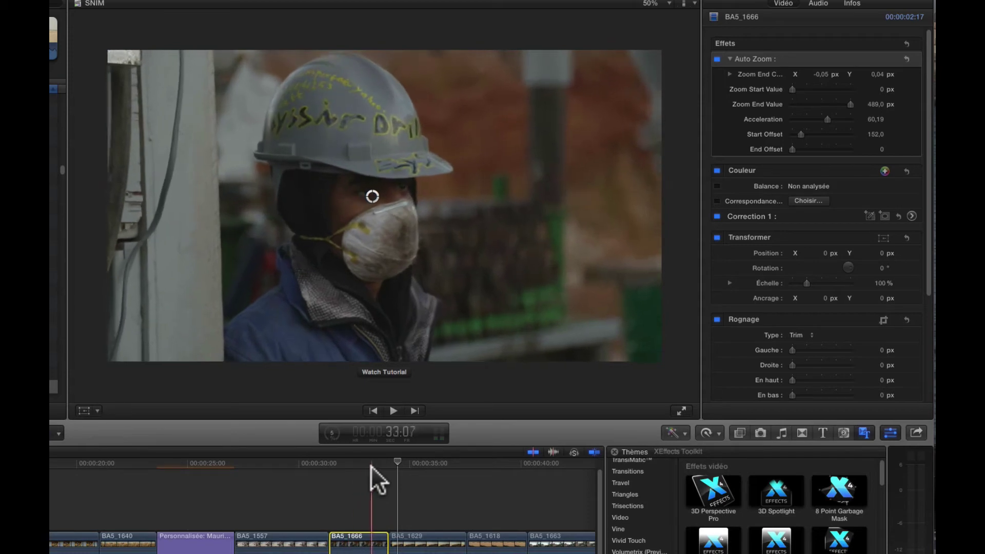
{"action": "scroll", "coordinate": [349, 467], "scroll_direction": "left", "scroll_amount": 3}
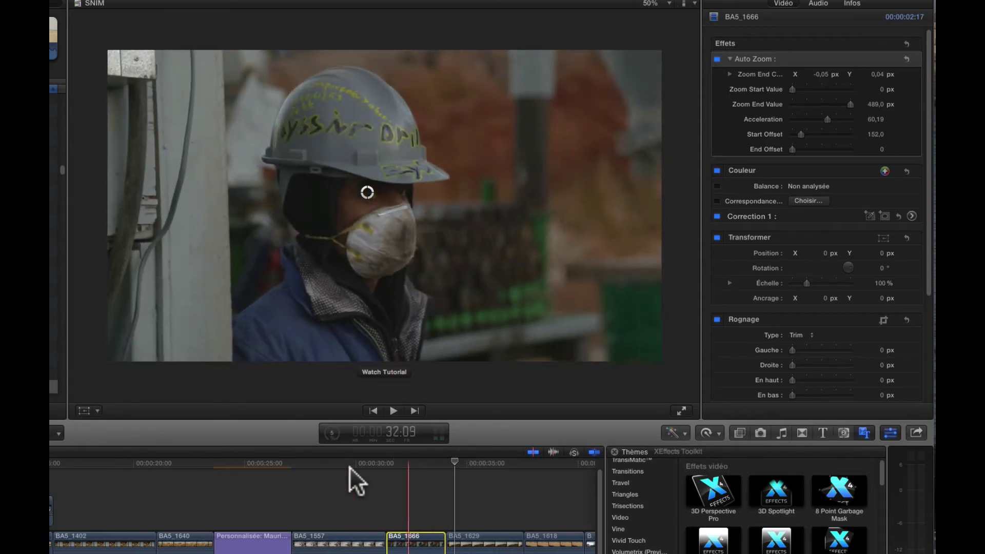
{"action": "left_click", "coordinate": [358, 476]}
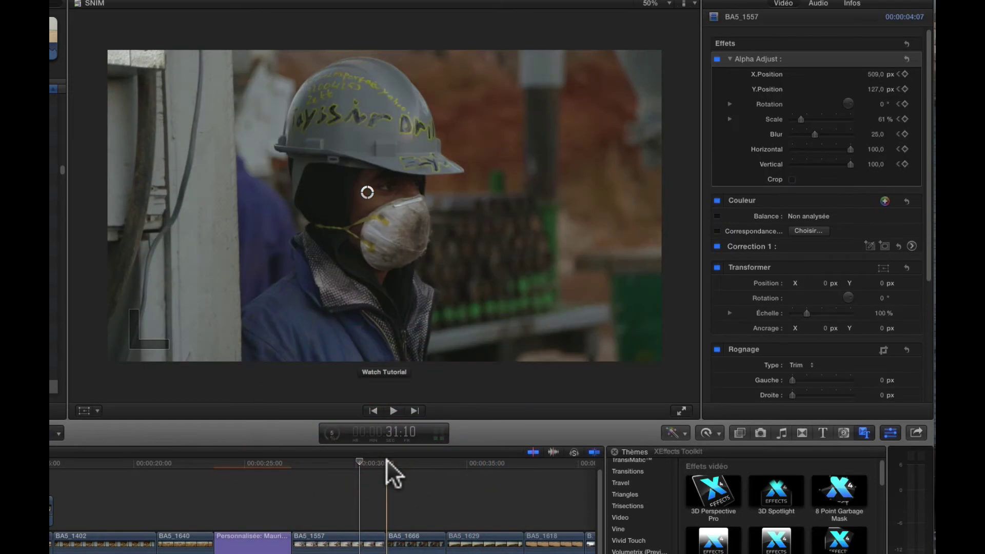
{"action": "left_click", "coordinate": [386, 460]}
{"action": "left_click", "coordinate": [406, 497]}
{"action": "key", "text": "space"}
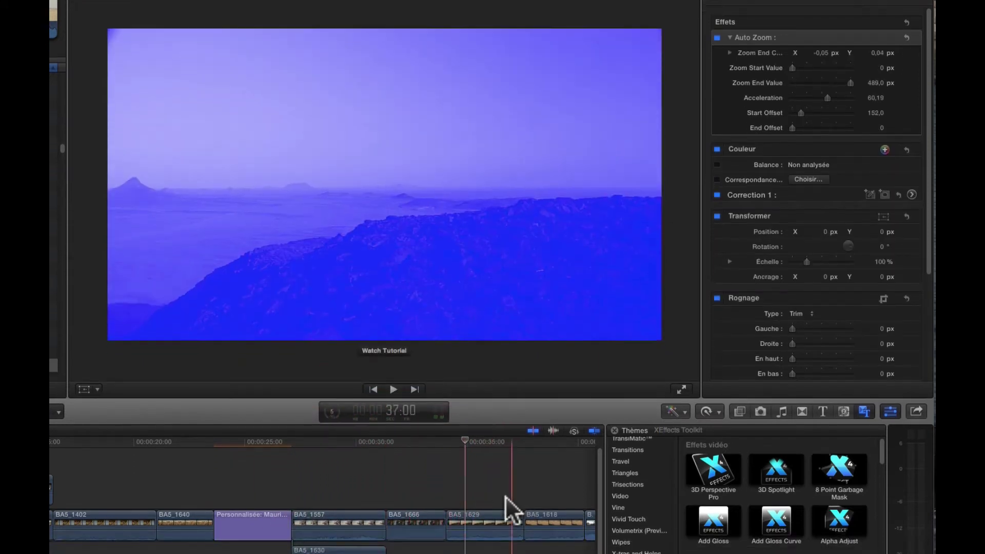
- In Channel Swap on clip BA5_1629, set the Blue channel to Blue, Green to Green and Red to Green
{"action": "left_click", "coordinate": [488, 540]}
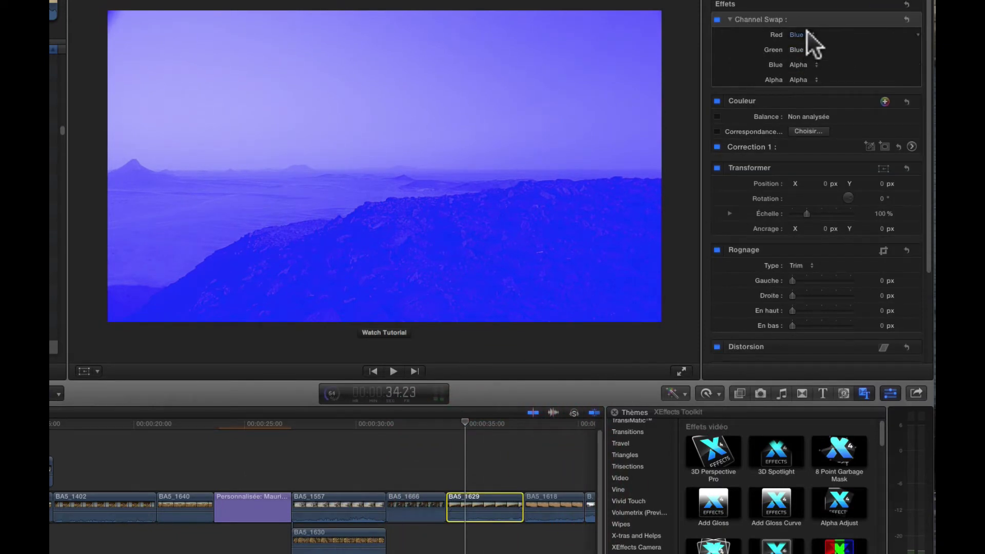
{"action": "left_click", "coordinate": [802, 60]}
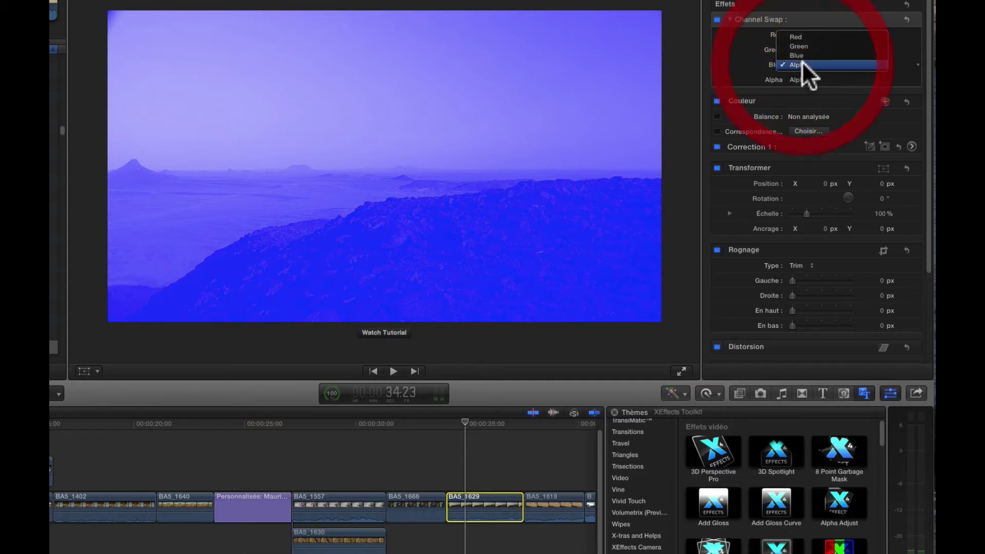
{"action": "left_click", "coordinate": [802, 55]}
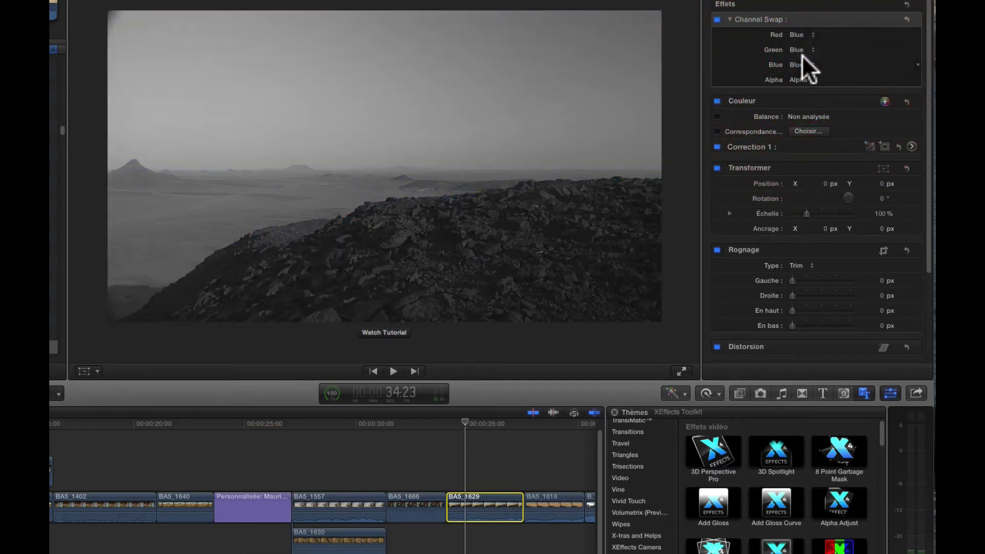
{"action": "left_click", "coordinate": [801, 47]}
{"action": "left_click", "coordinate": [805, 41]}
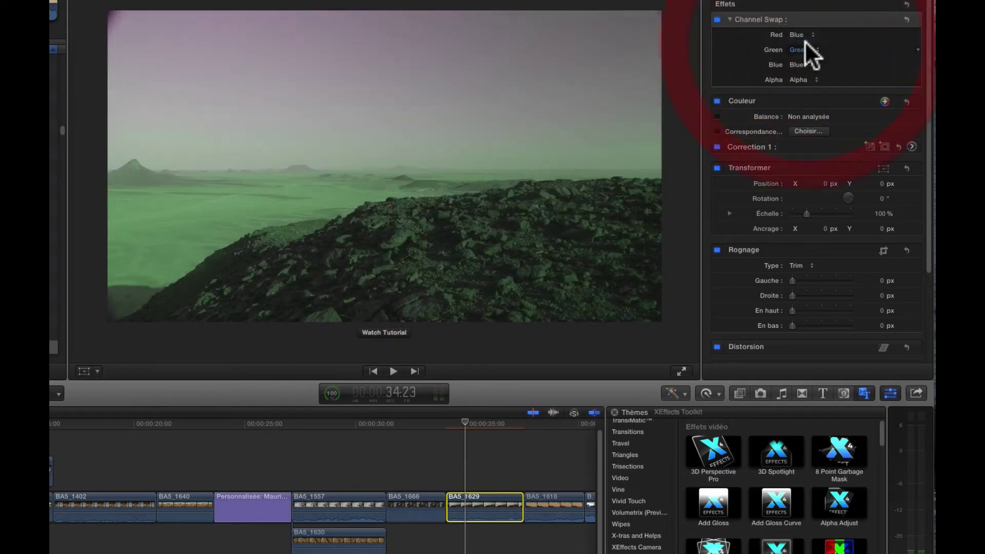
{"action": "left_click", "coordinate": [802, 34]}
{"action": "left_click", "coordinate": [805, 25]}
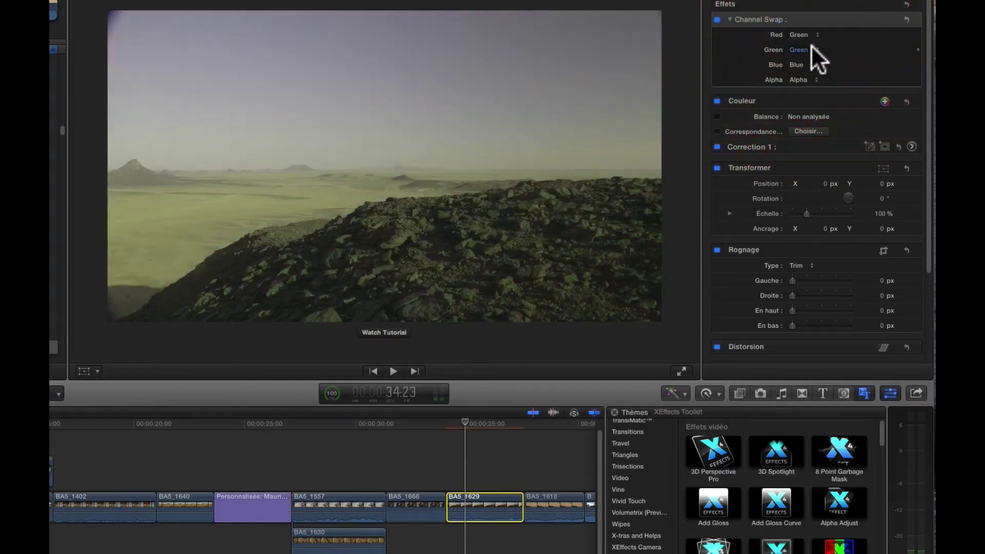
- Change the Channel Swap mapping on clip BA5_1629 to Blue from Green, Green from Alpha and Alpha from Blue
{"action": "left_click", "coordinate": [802, 65]}
{"action": "left_click", "coordinate": [804, 53]}
{"action": "left_click", "coordinate": [805, 48]}
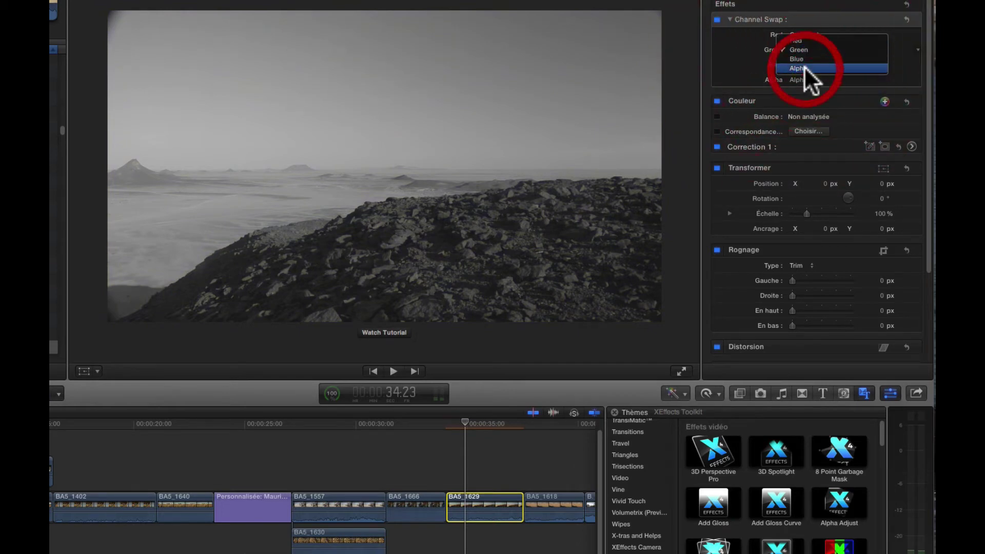
{"action": "left_click", "coordinate": [804, 66]}
{"action": "left_click", "coordinate": [799, 78]}
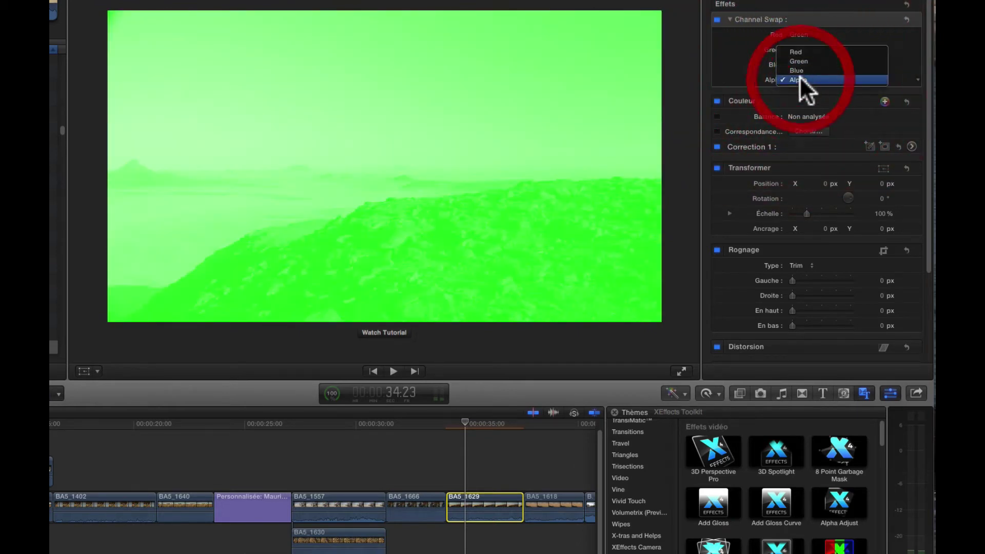
{"action": "left_click", "coordinate": [803, 65]}
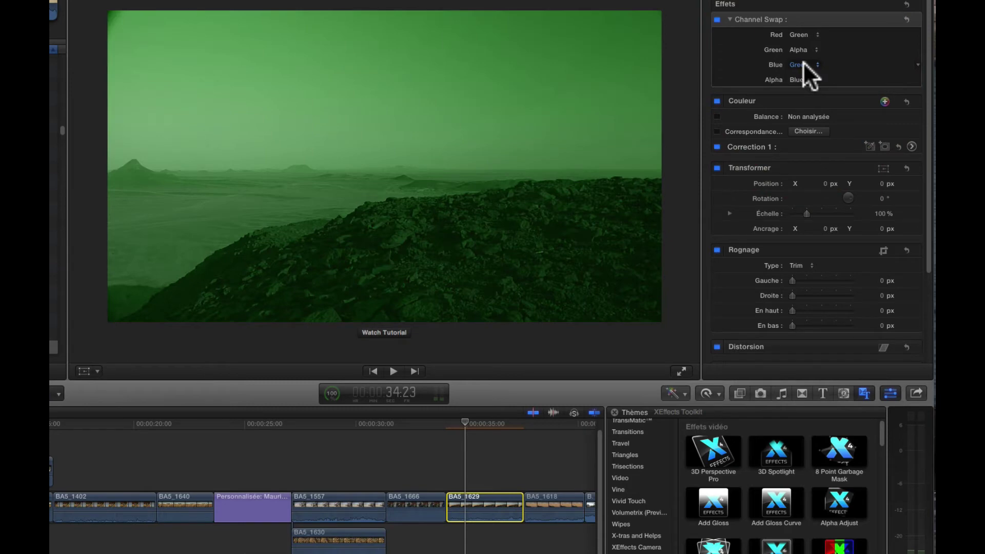
- Select clip BA5_1618, examine its keyframed Glow Edges parameters and play the desert shot
{"action": "scroll", "coordinate": [500, 445], "scroll_direction": "right", "scroll_amount": 5}
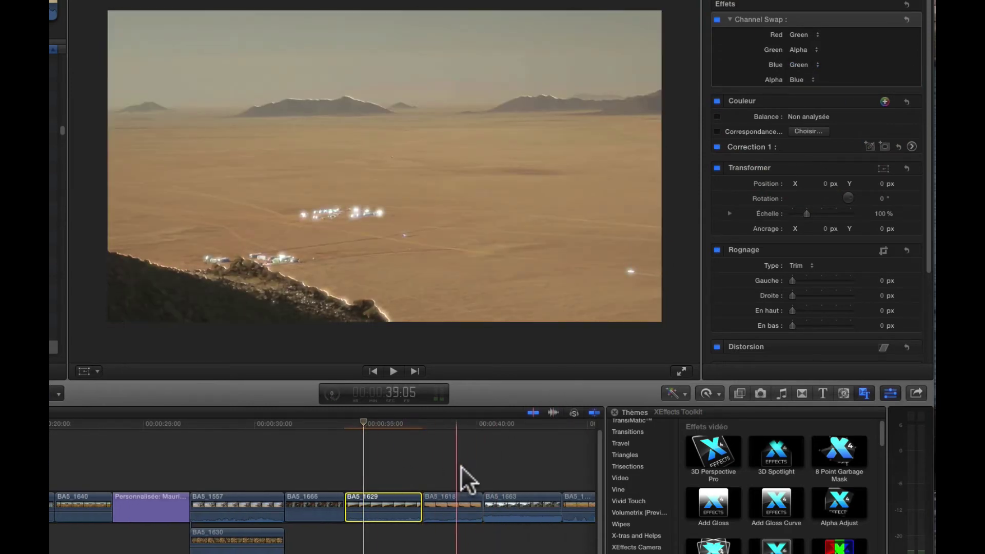
{"action": "left_click", "coordinate": [448, 511]}
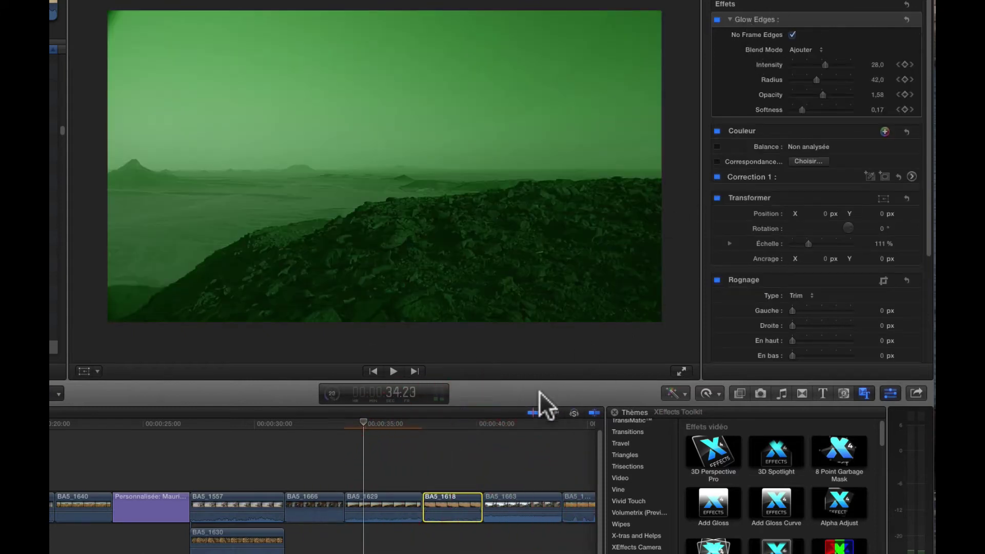
{"action": "left_click", "coordinate": [452, 421]}
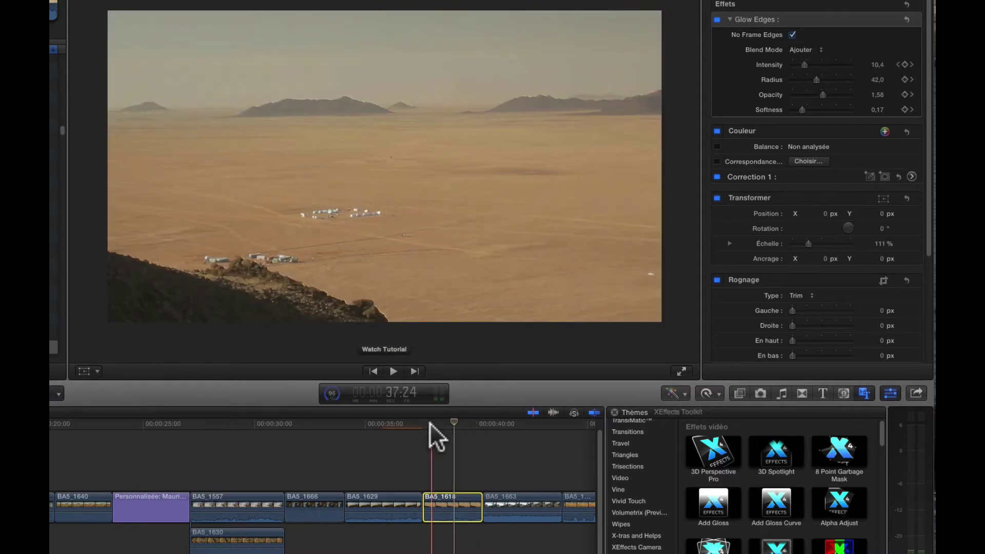
{"action": "key", "text": "space"}
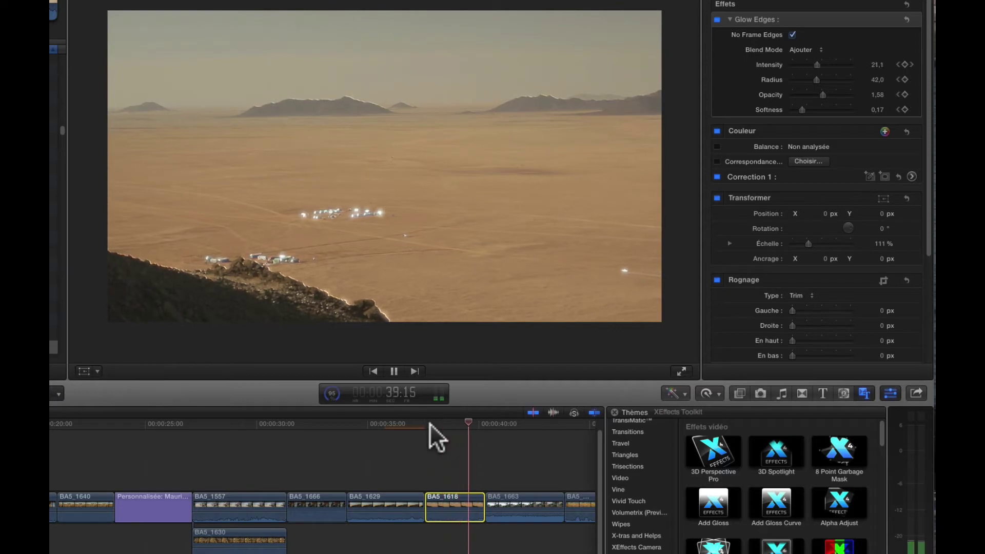
{"action": "key", "text": "space"}
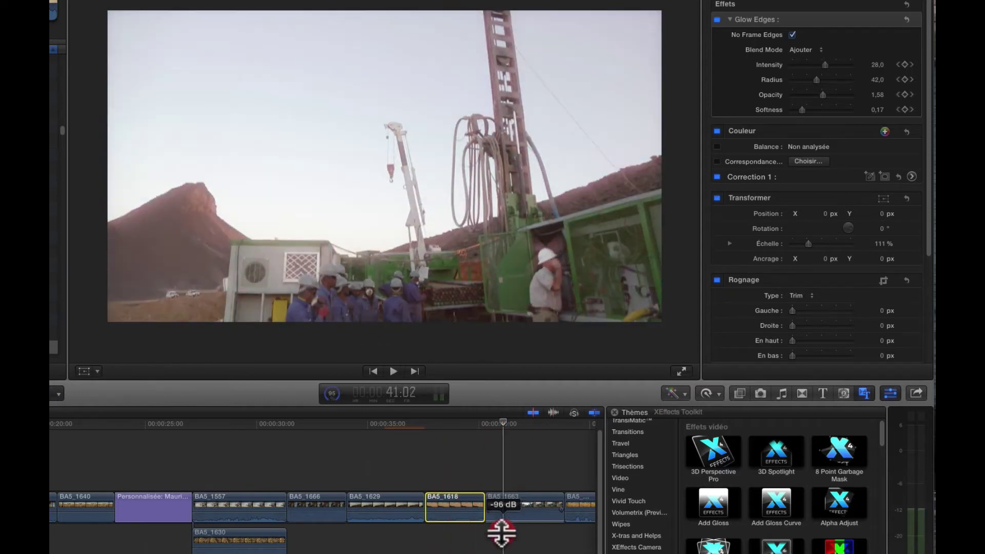
- Replay clip BA5_1618 from 37:15 to watch the Glow Edges intensity animate
{"action": "left_click", "coordinate": [453, 498]}
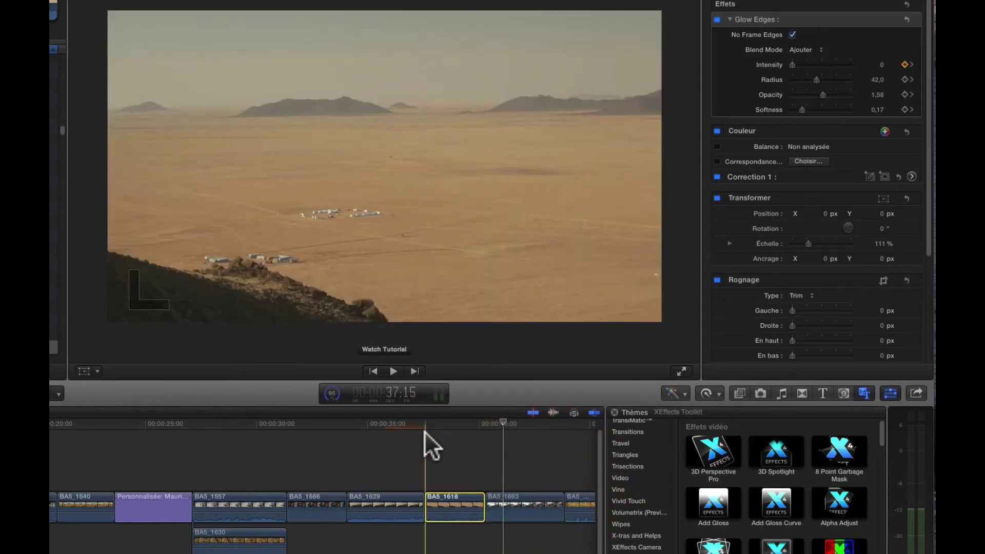
{"action": "key", "text": "space"}
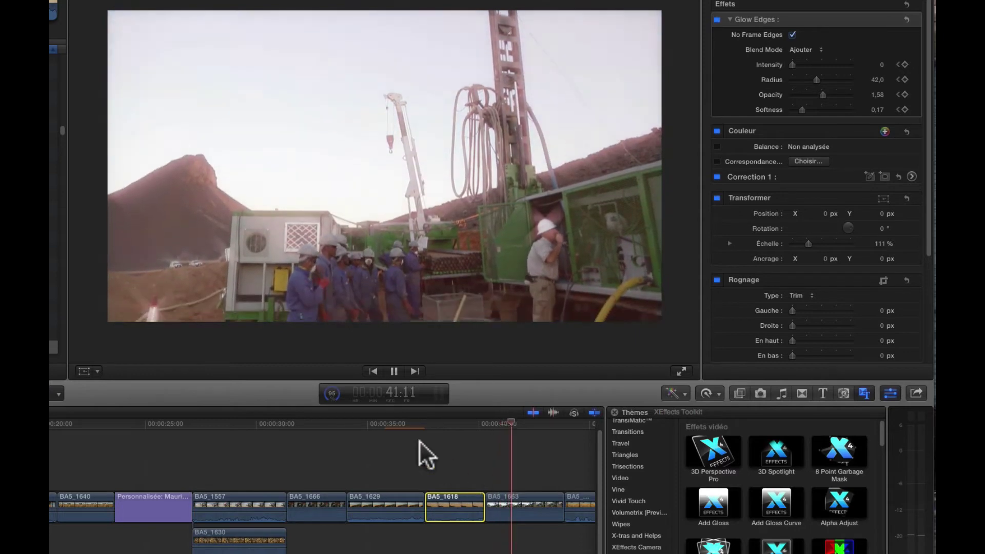
{"action": "key", "text": "space"}
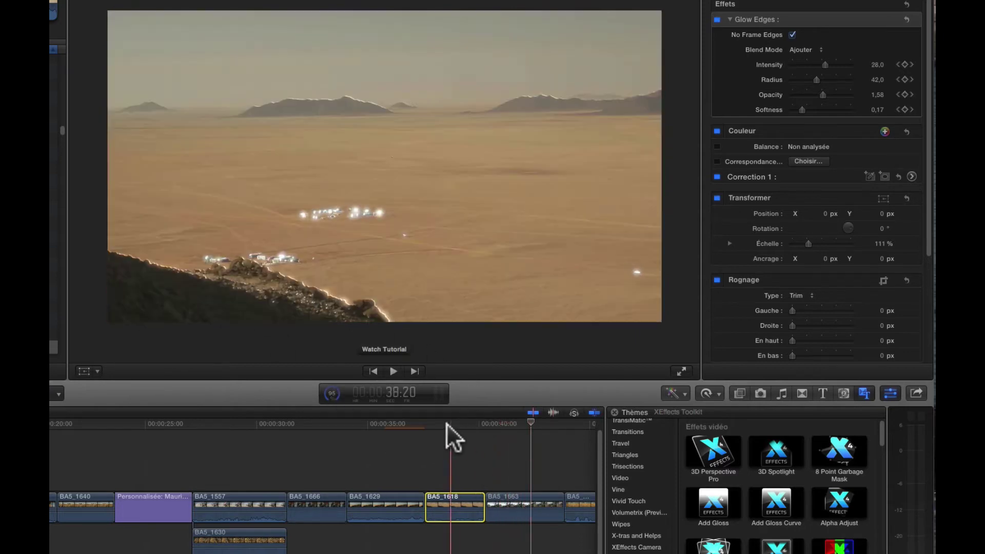
{"action": "left_click", "coordinate": [456, 498]}
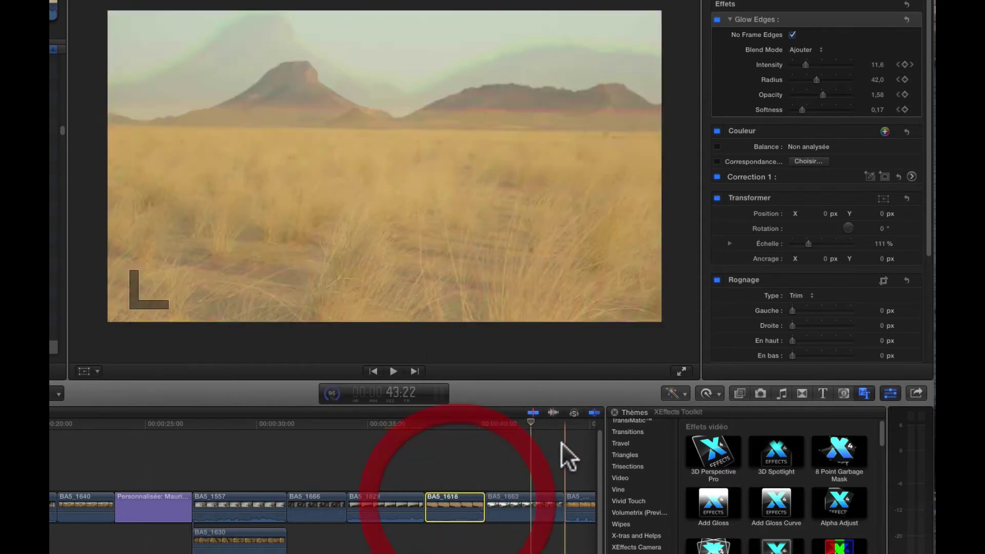
- Select clip BA5_1663 and examine its Glow Stars parameters on the drilling rig shot
{"action": "left_click", "coordinate": [515, 474]}
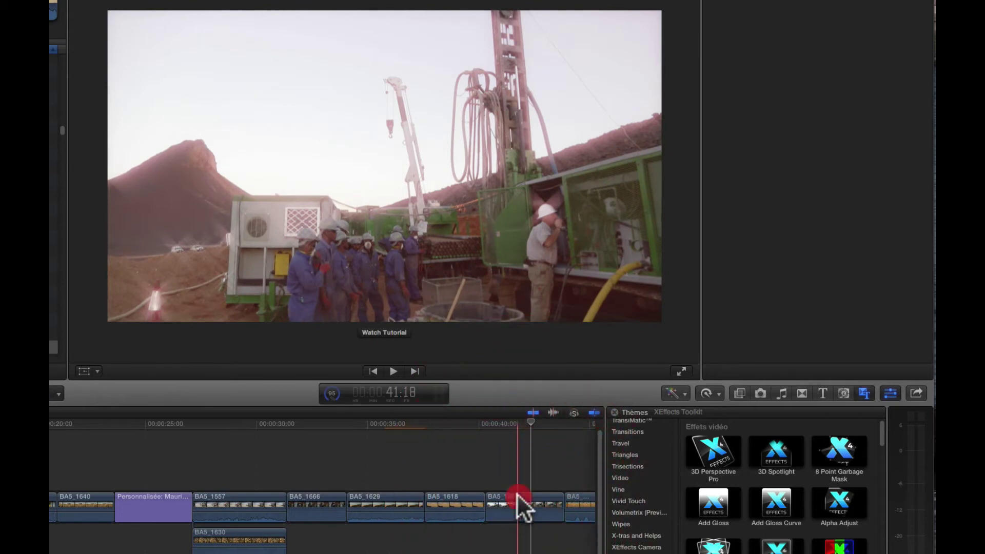
{"action": "left_click", "coordinate": [519, 505]}
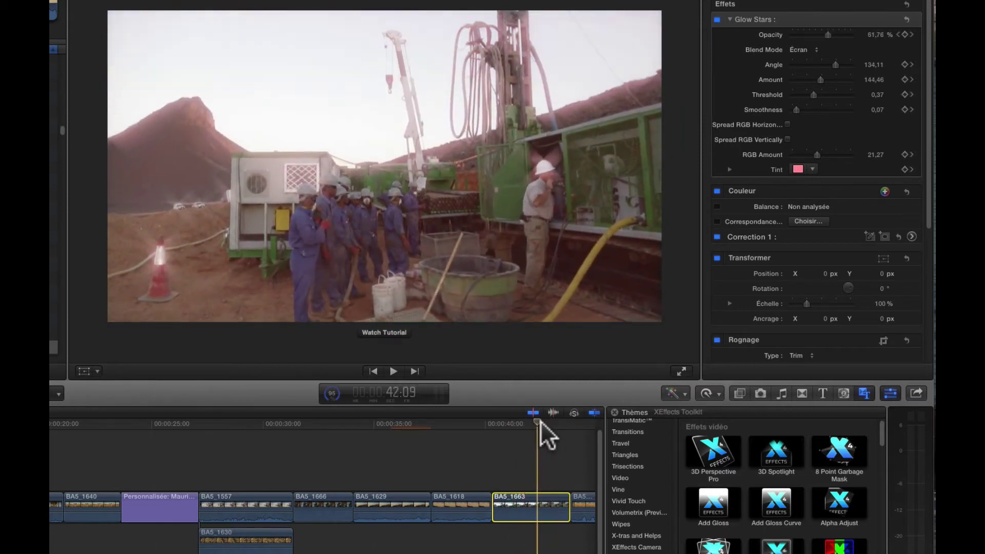
- Play the rest of clip BA5_1663 to watch its Glow Stars effect animate
{"action": "key", "text": "space"}
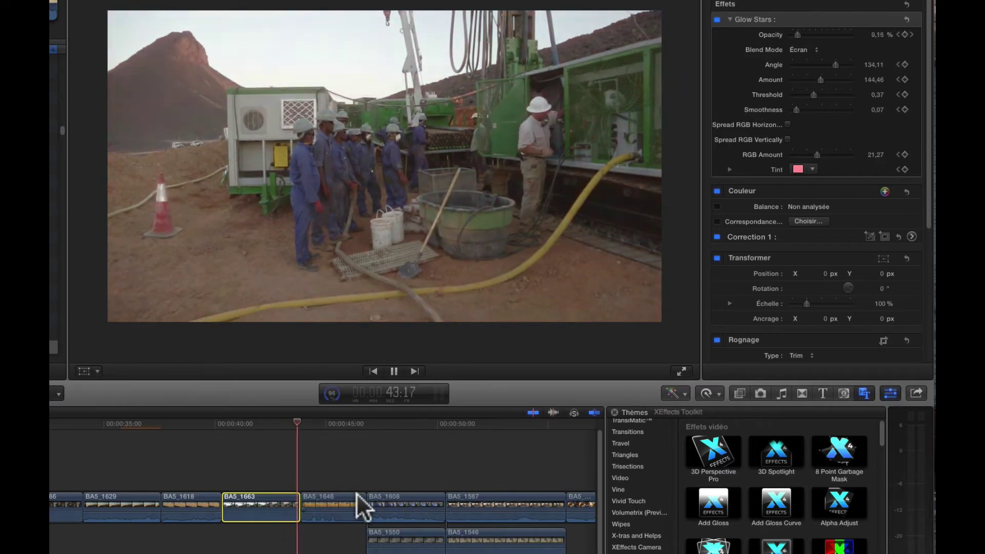
{"action": "key", "text": "space"}
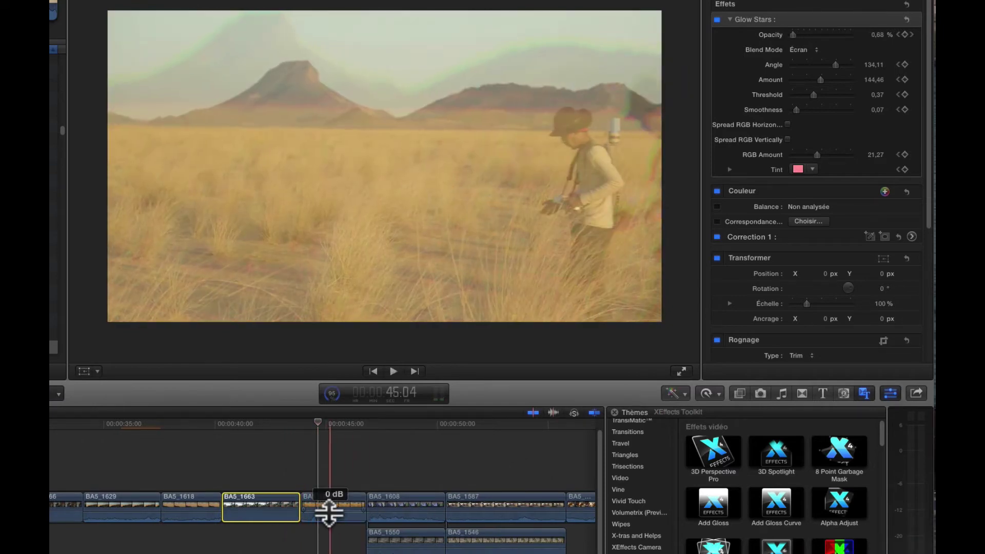
- Select clip BA5_1646, examine its Lens Doubler parameters and play the grassland shot
{"action": "left_click_drag", "start_coordinate": [328, 531], "coordinate": [329, 528]}
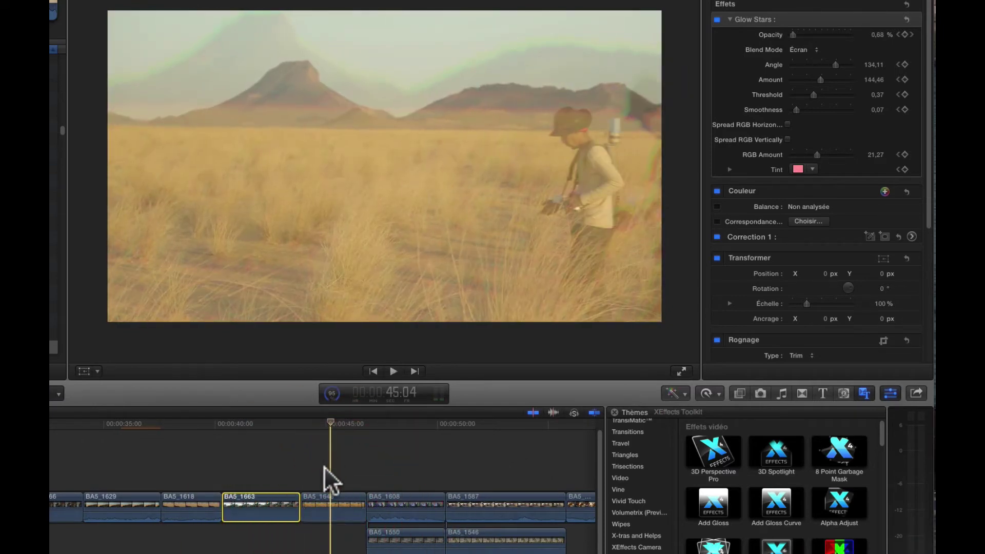
{"action": "left_click", "coordinate": [335, 422]}
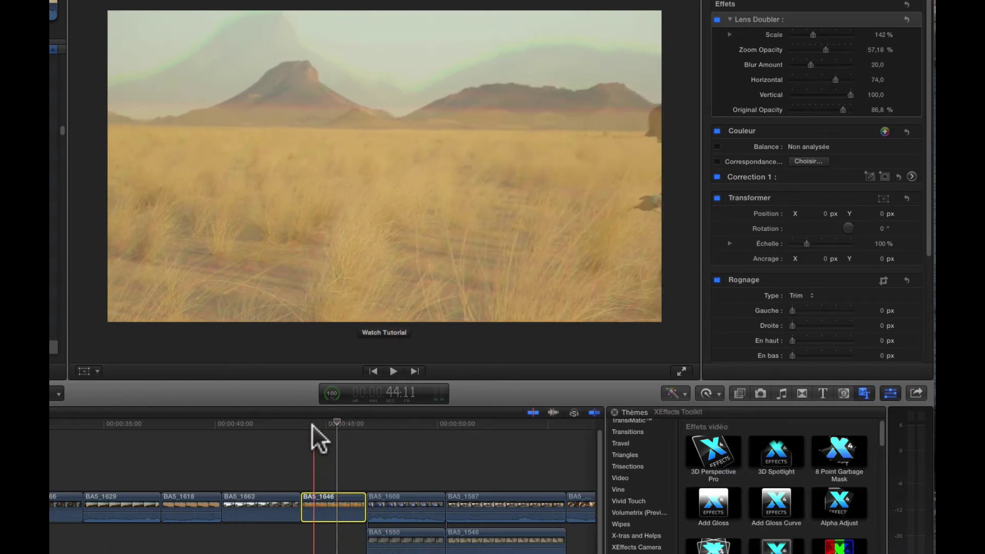
{"action": "key", "text": "space"}
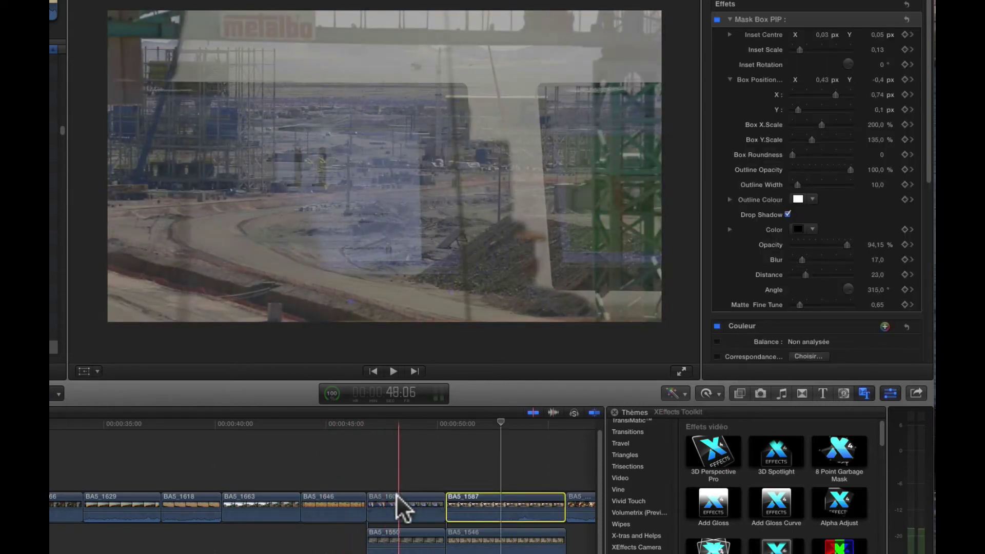
- Select clip BA5_1608, examine its keyframed Make Alpha parameters and play it from its start at 46:21
{"action": "left_click", "coordinate": [396, 494]}
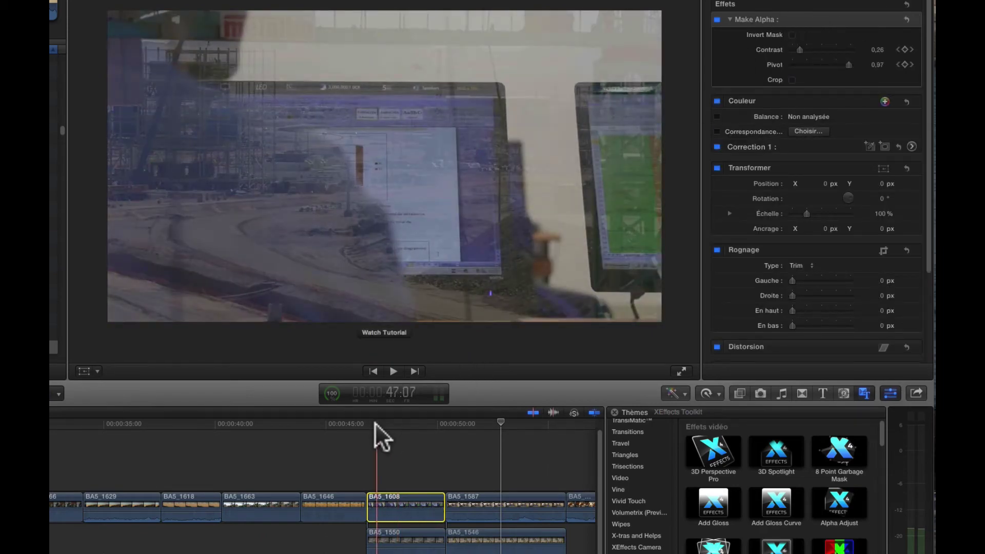
{"action": "scroll", "coordinate": [374, 425], "scroll_direction": "left", "scroll_amount": 5}
{"action": "scroll", "coordinate": [515, 448], "scroll_direction": "right", "scroll_amount": 5}
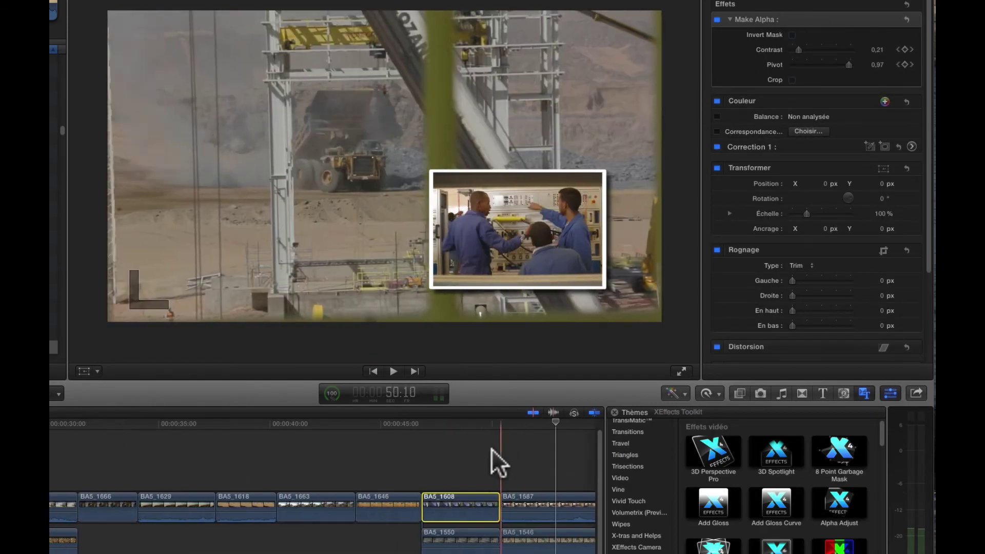
{"action": "left_click", "coordinate": [426, 445]}
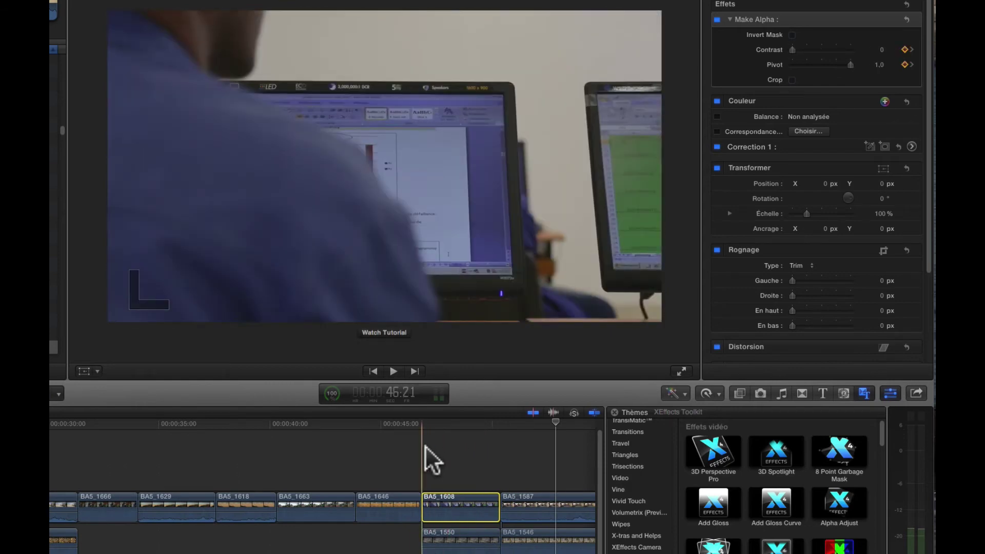
{"action": "key", "text": "space"}
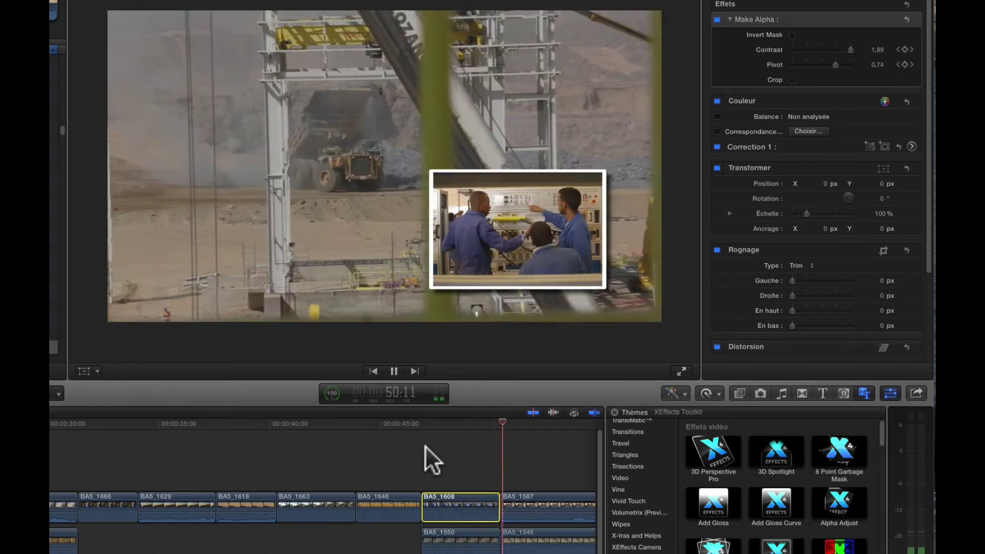
{"action": "key", "text": "space"}
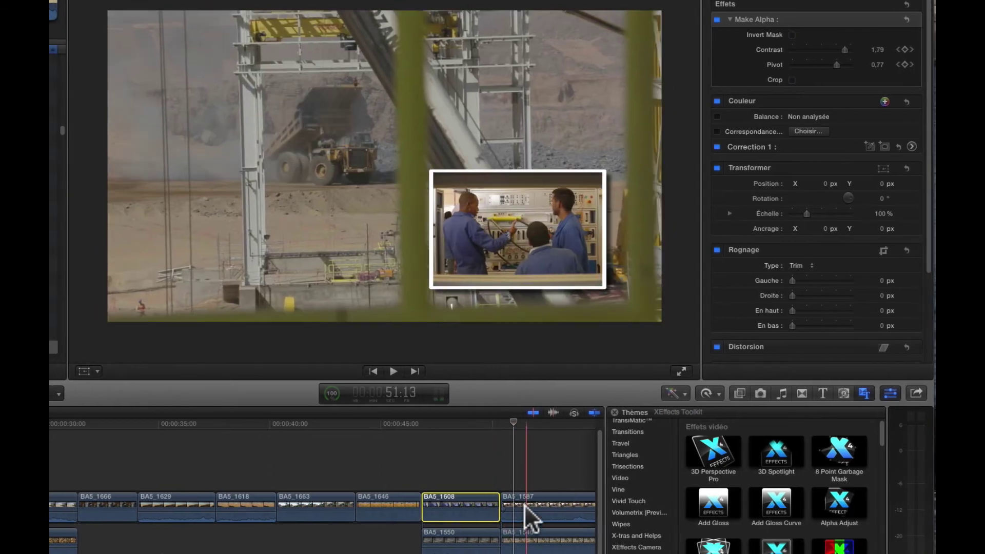
- Select clip BA5_1587, examine its Mask Box PIP parameters and play it from 50:10 to watch the inset box move
{"action": "left_click", "coordinate": [534, 499]}
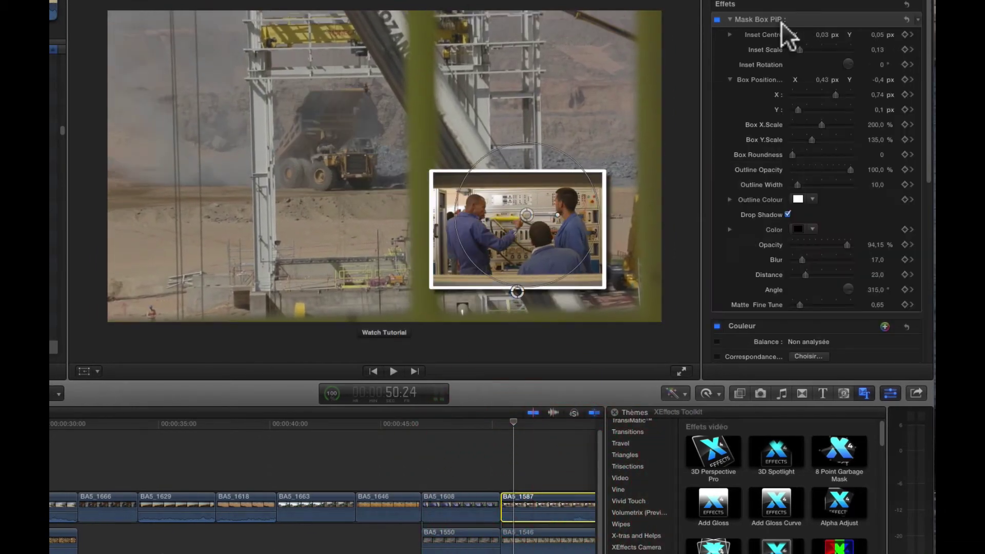
{"action": "scroll", "coordinate": [539, 455], "scroll_direction": "right", "scroll_amount": 3}
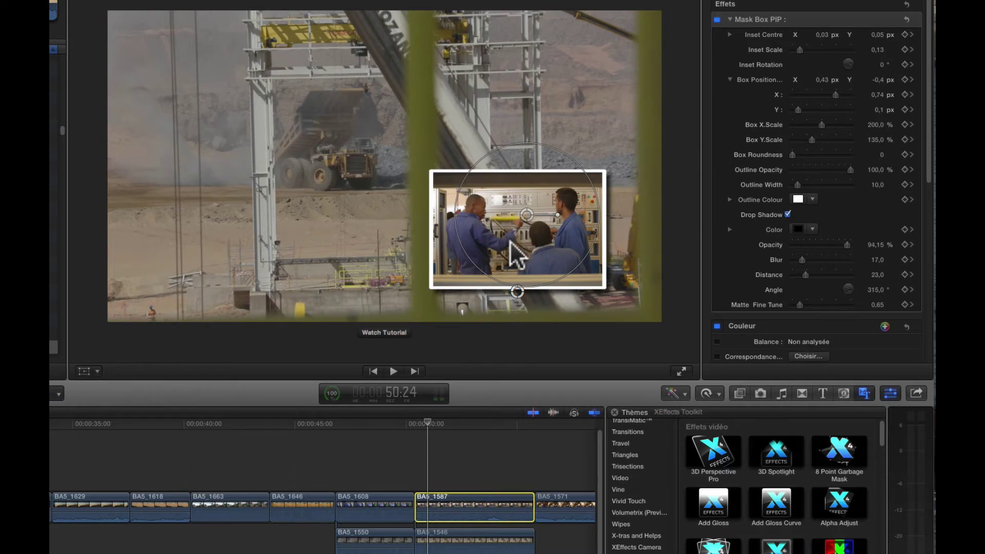
{"action": "left_click", "coordinate": [414, 419]}
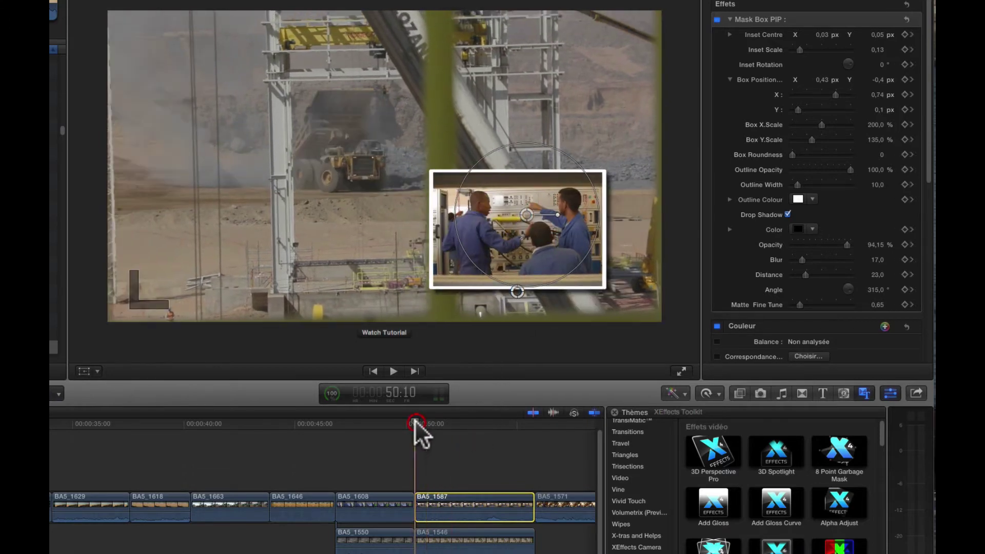
{"action": "key", "text": "space"}
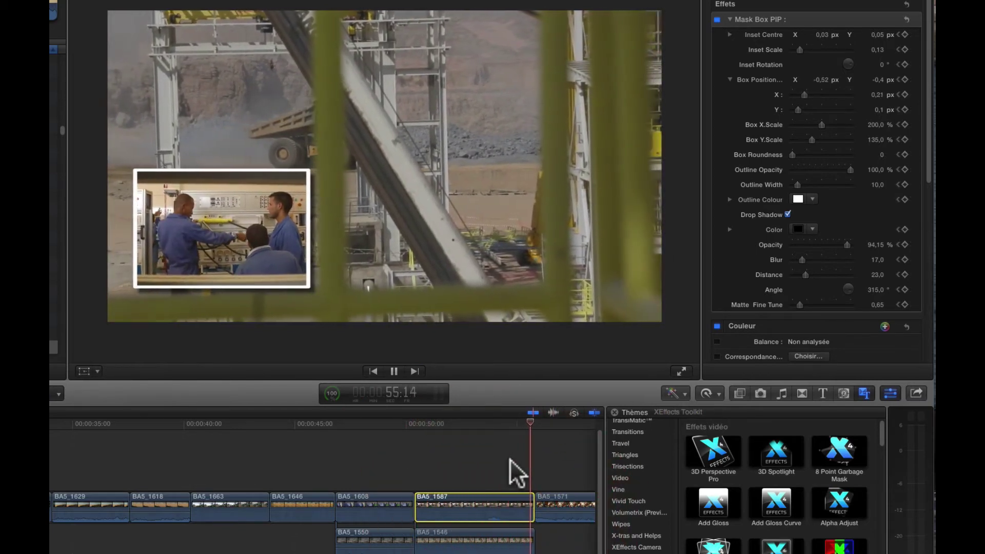
{"action": "key", "text": "space"}
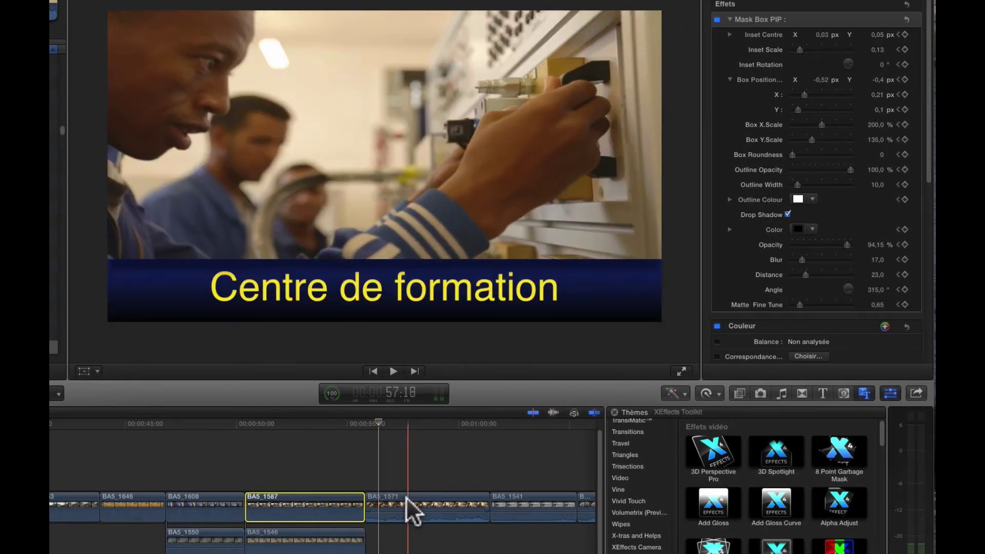
- Select clip BA5_1571, examine its Picture Push Up parameters and play the "Centre de formation" animation from 55:21
{"action": "left_click", "coordinate": [405, 497]}
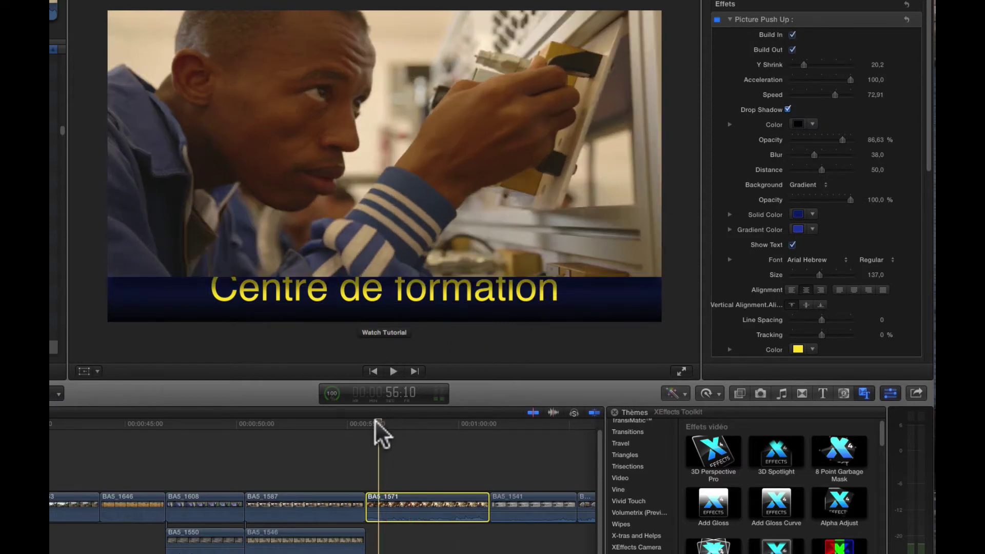
{"action": "left_click", "coordinate": [359, 422]}
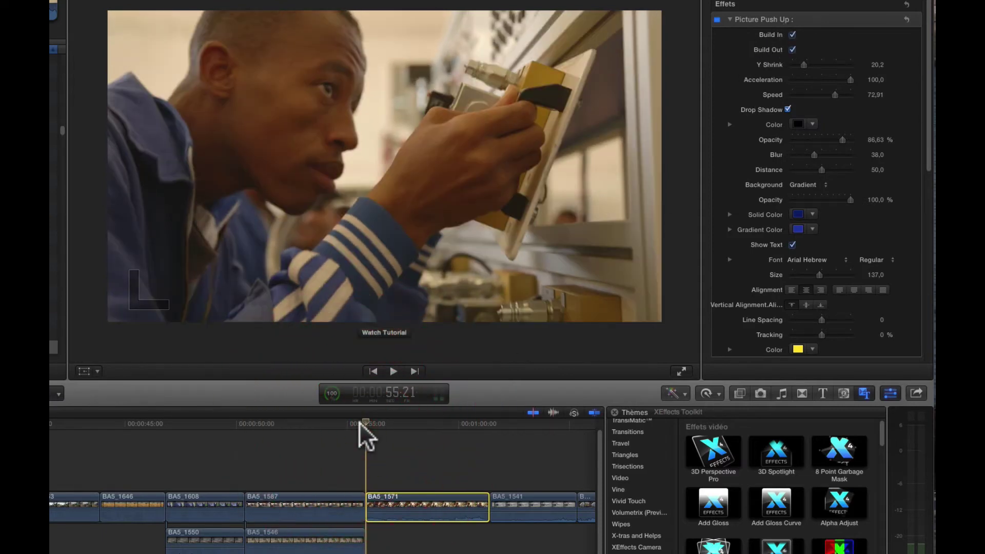
{"action": "key", "text": "space"}
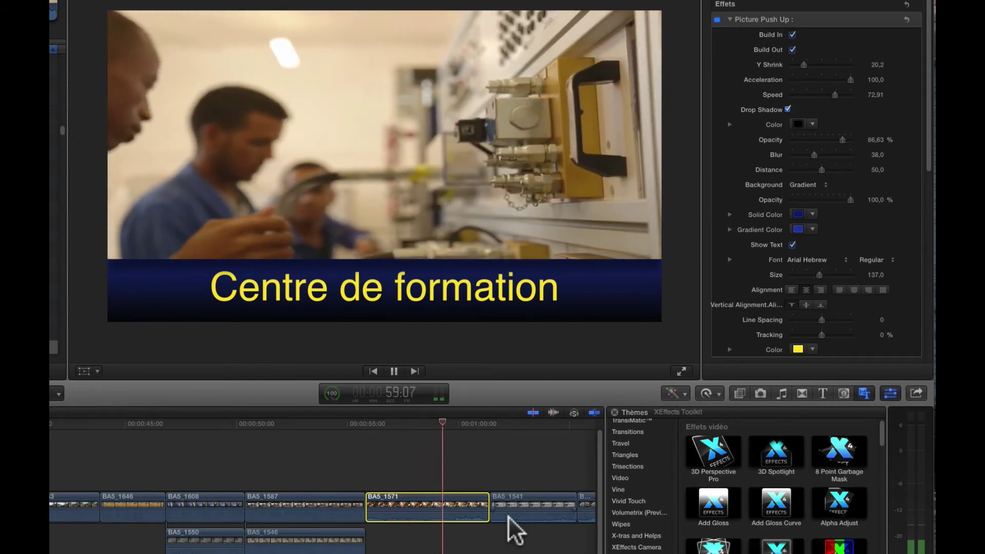
{"action": "left_click", "coordinate": [457, 510]}
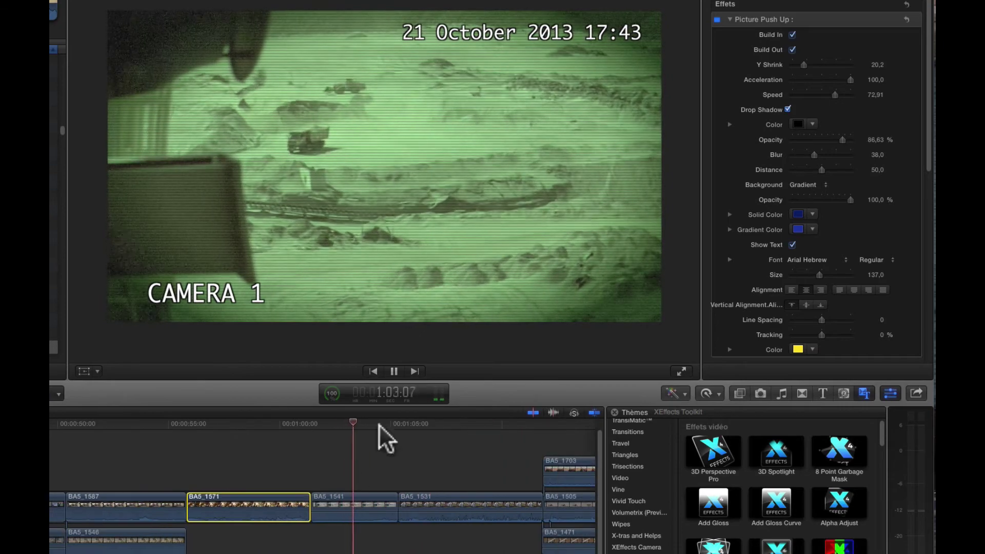
- Replay clip BA5_1541 from near its start to watch the green "CAMERA 1" surveillance look
{"action": "key", "text": "space"}
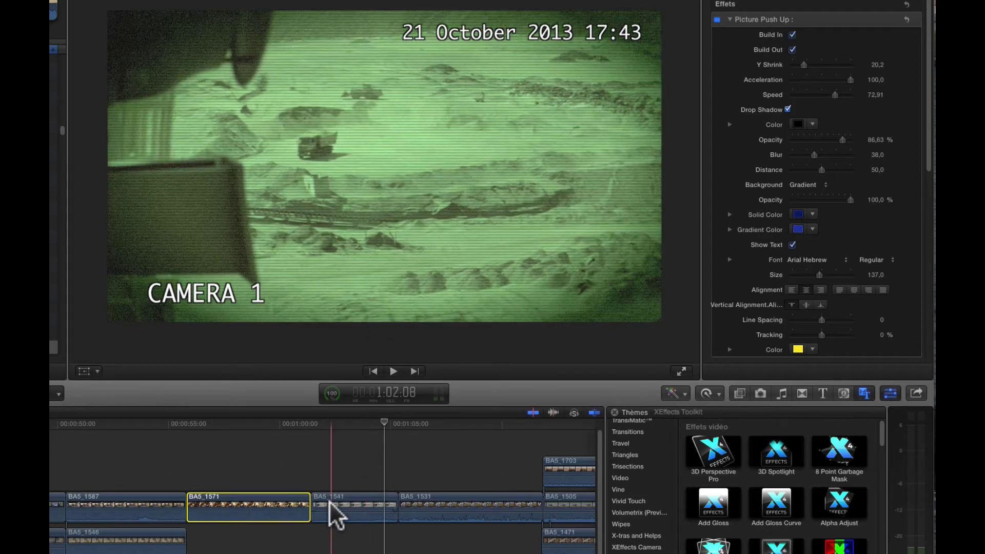
{"action": "left_click", "coordinate": [319, 419]}
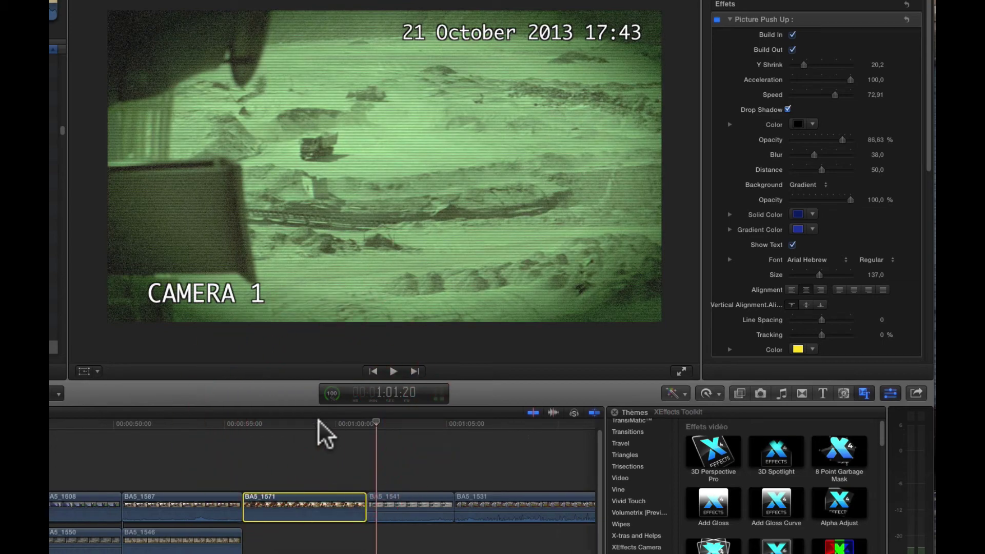
{"action": "key", "text": "space"}
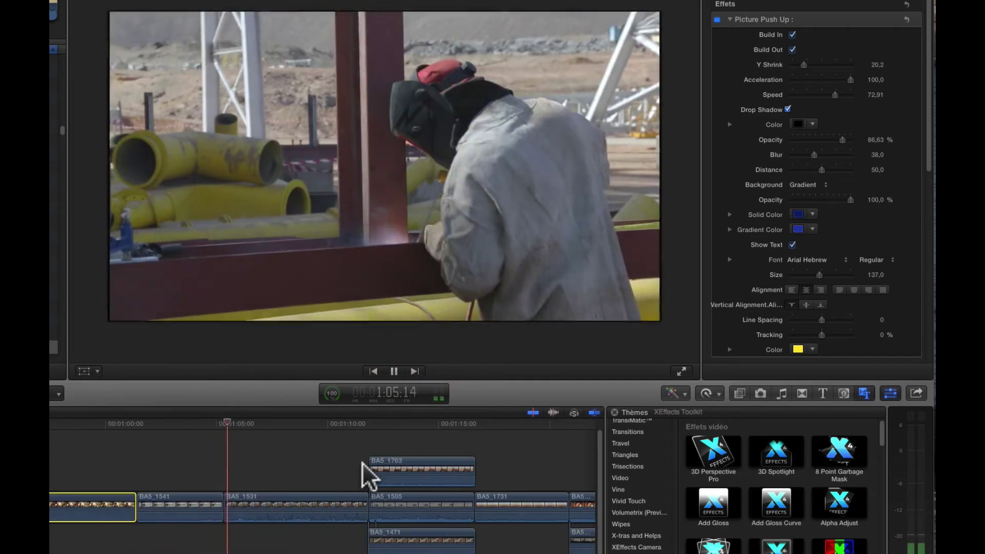
- Select clip BA5_1531, examine its Shrinkback parameters and play the welder shot from its start at 1:05:09
{"action": "left_click", "coordinate": [289, 503]}
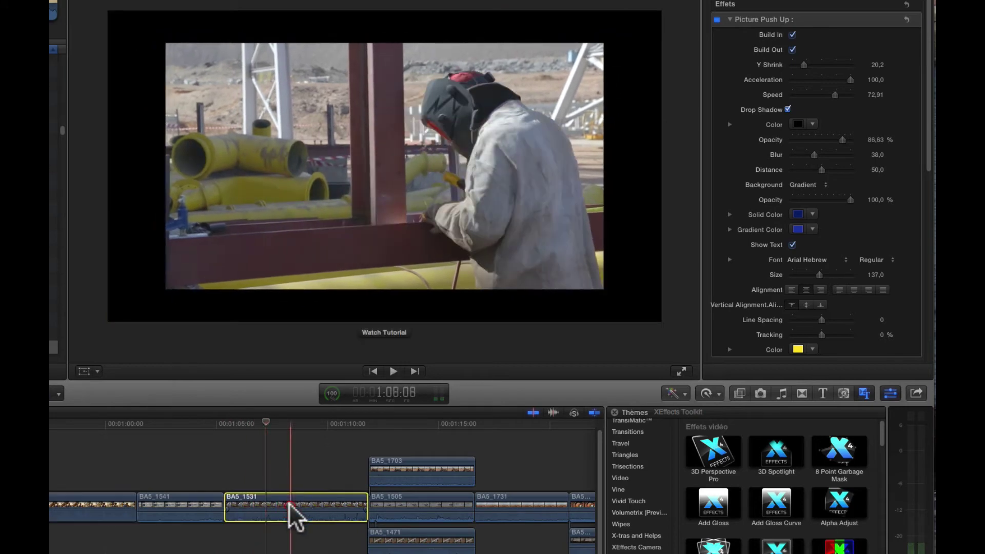
{"action": "left_click", "coordinate": [789, 20]}
{"action": "key", "text": "Delete"}
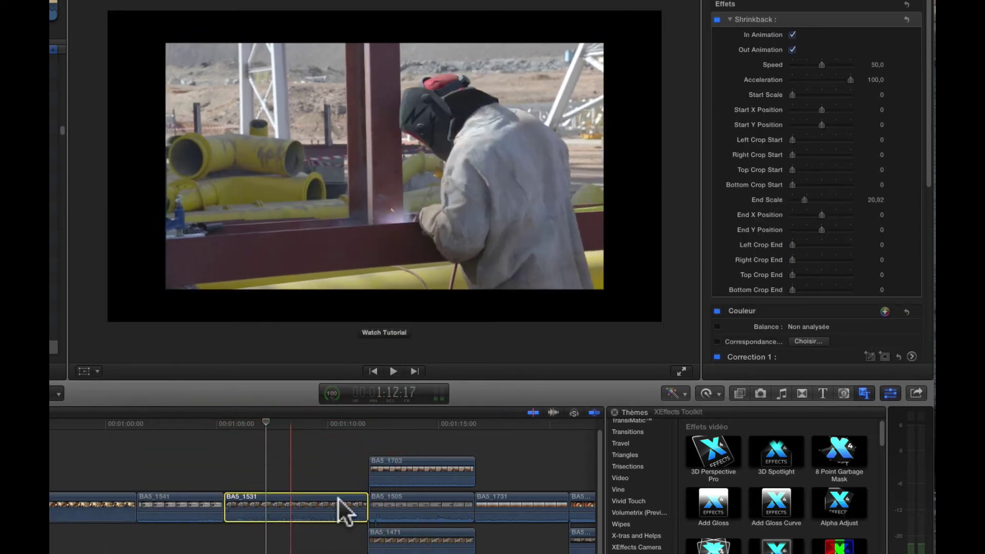
{"action": "left_click", "coordinate": [297, 496]}
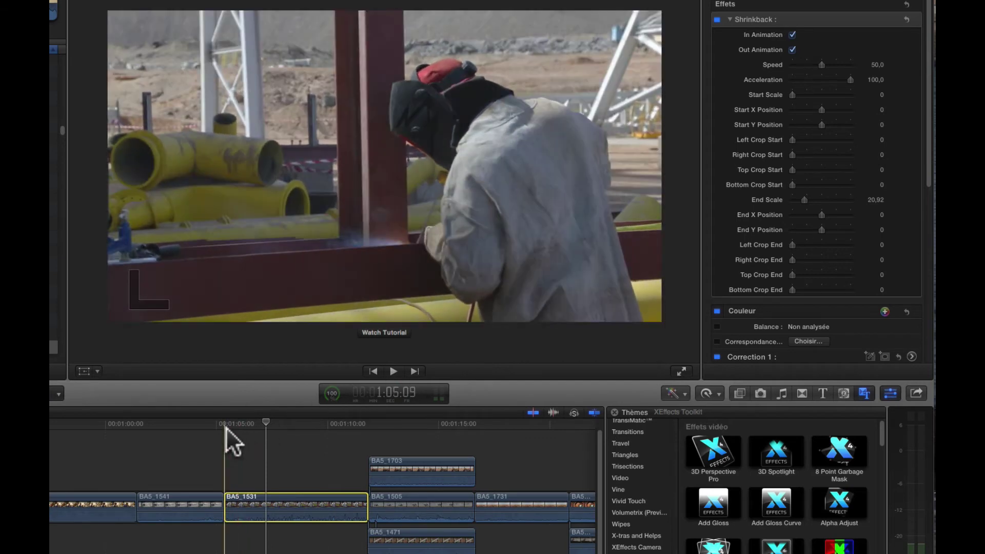
{"action": "key", "text": "space"}
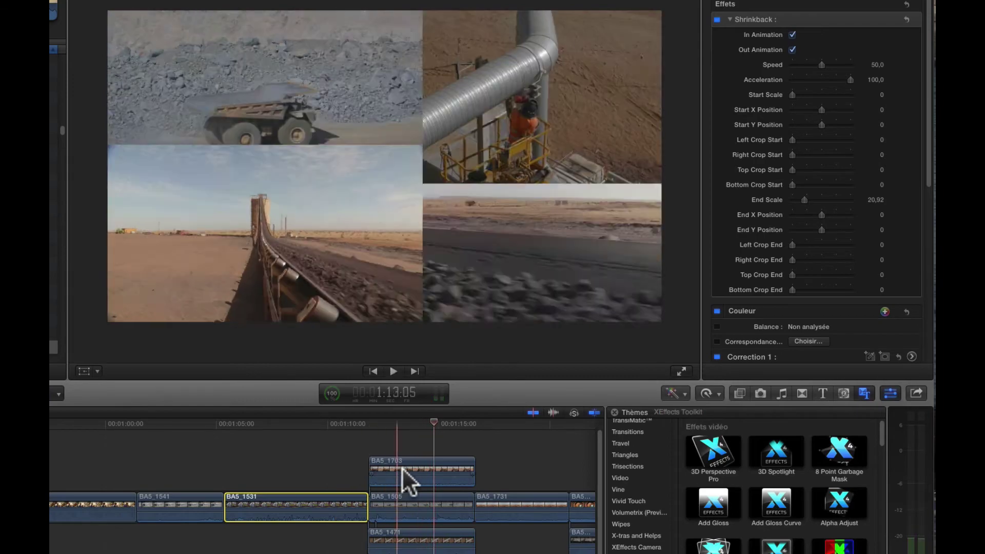
- Select clip BA5_1703, examine its Shrinkback Quad parameters and play on from 1:17:01
{"action": "left_click", "coordinate": [404, 467]}
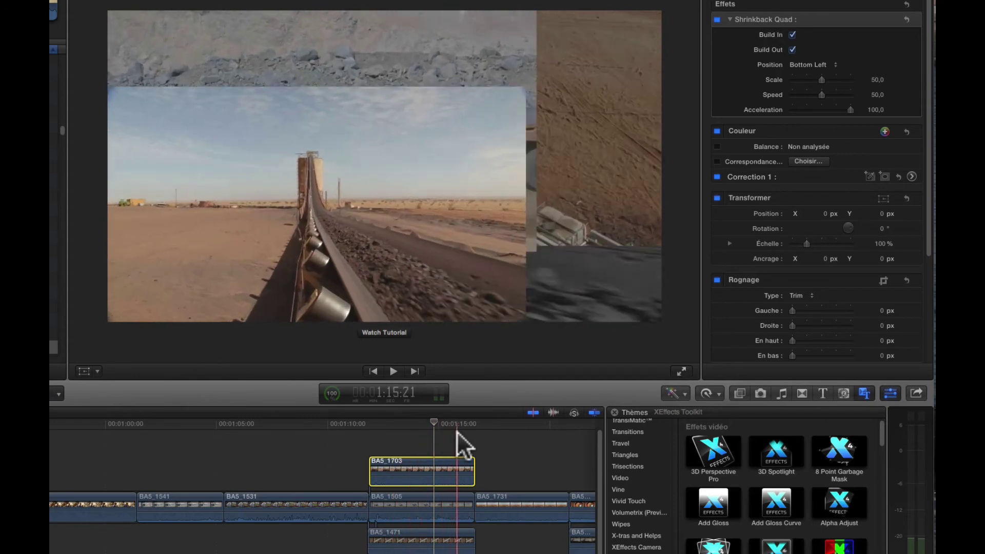
{"action": "left_click", "coordinate": [482, 420]}
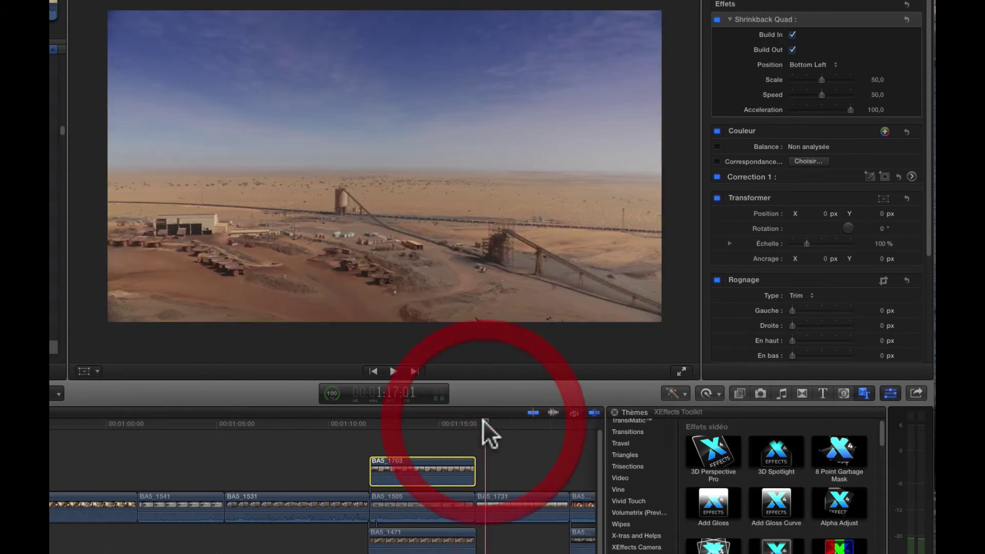
{"action": "key", "text": "space"}
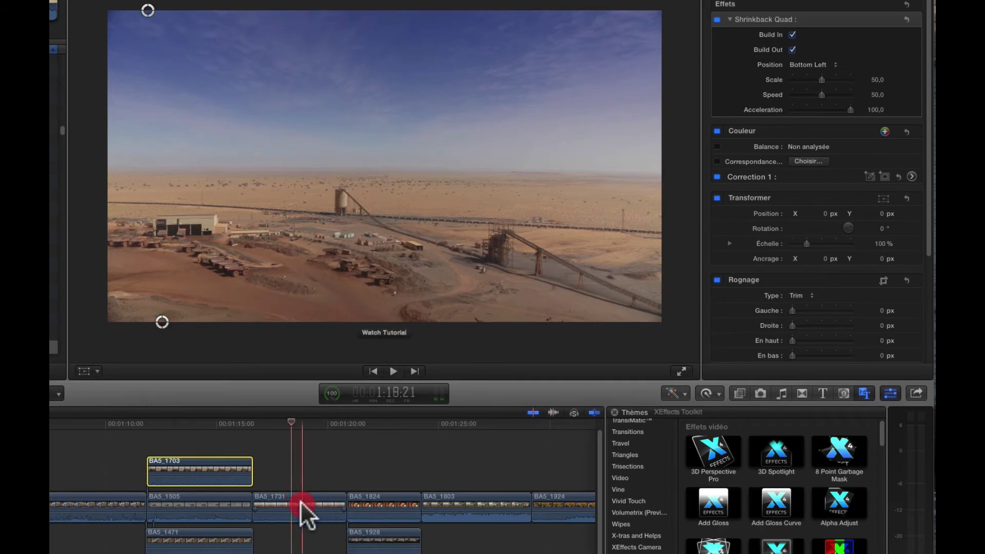
- Select clip BA5_1731 and switch its Sky Shader effect off and on again to compare the sky
{"action": "left_click", "coordinate": [301, 504]}
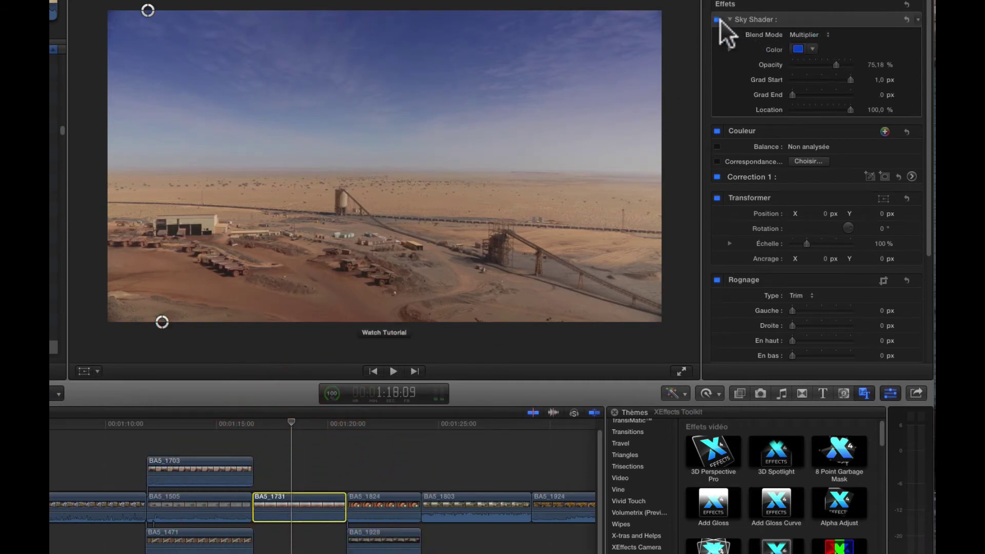
{"action": "left_click", "coordinate": [716, 20]}
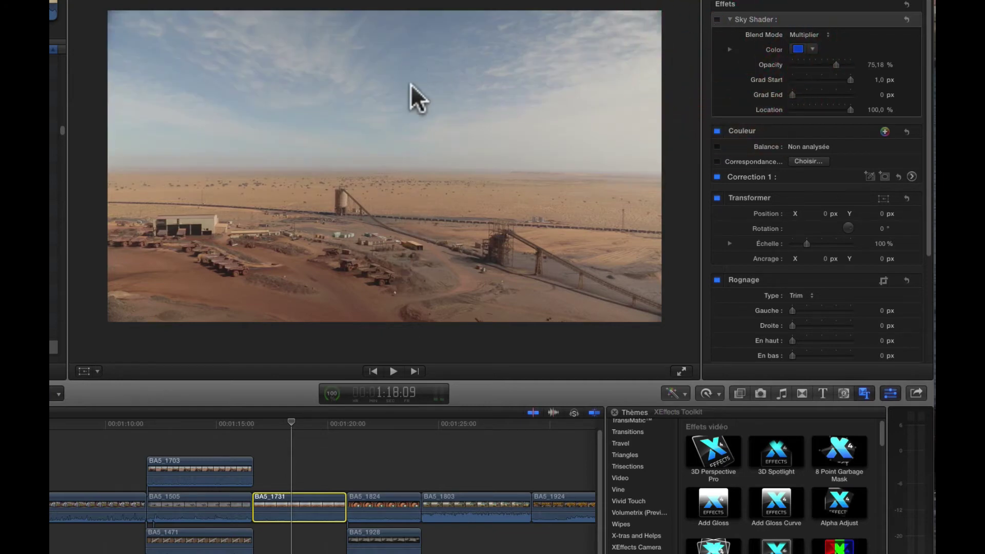
{"action": "left_click", "coordinate": [718, 19]}
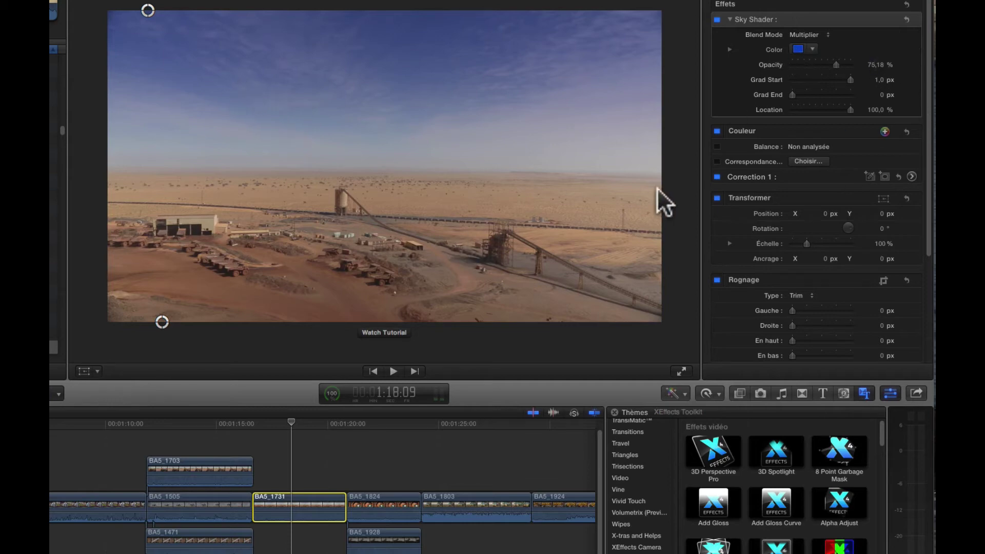
- Try a turquoise tint for the Sky Shader on clip BA5_1731 and switch the effect off to compare
{"action": "left_click", "coordinate": [798, 49]}
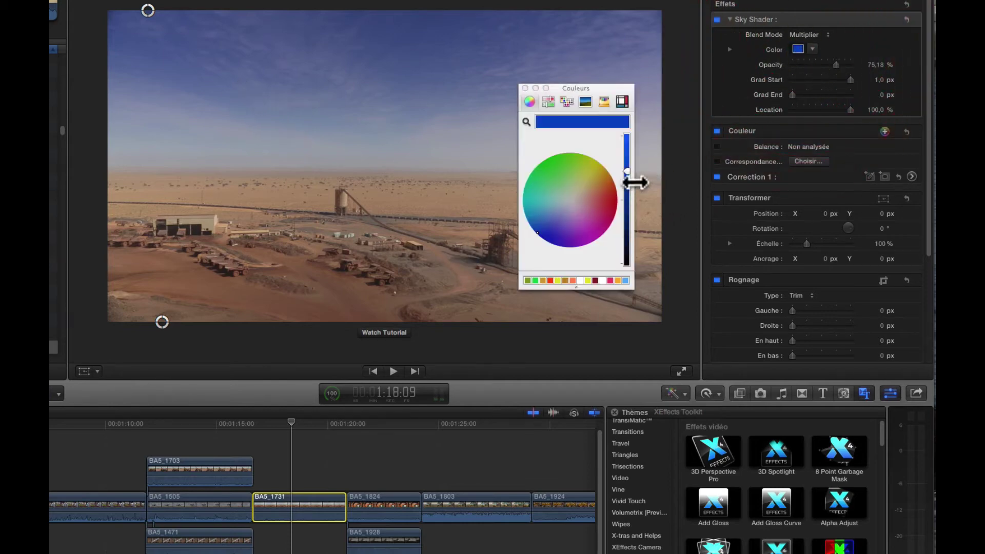
{"action": "left_click", "coordinate": [535, 219]}
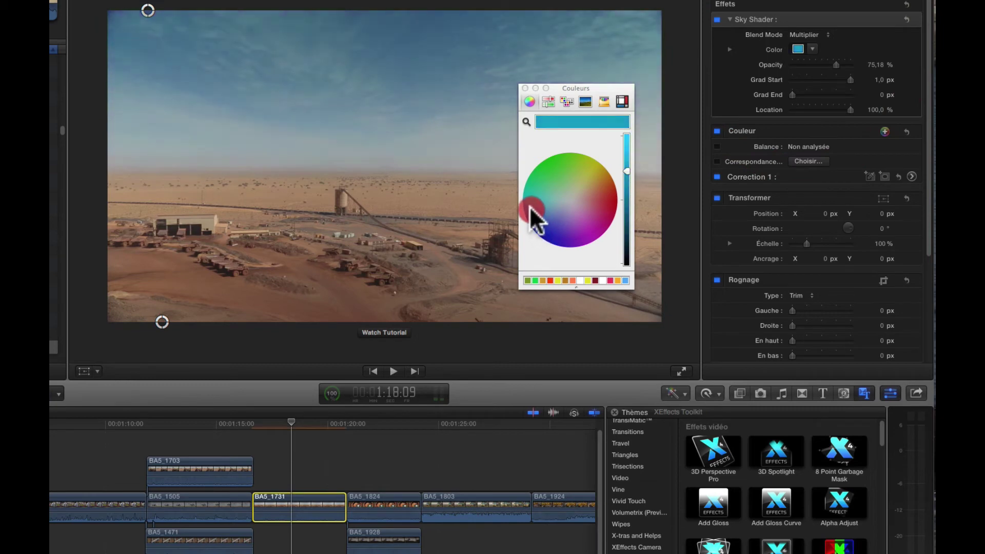
{"action": "left_click", "coordinate": [525, 88]}
{"action": "left_click", "coordinate": [718, 17]}
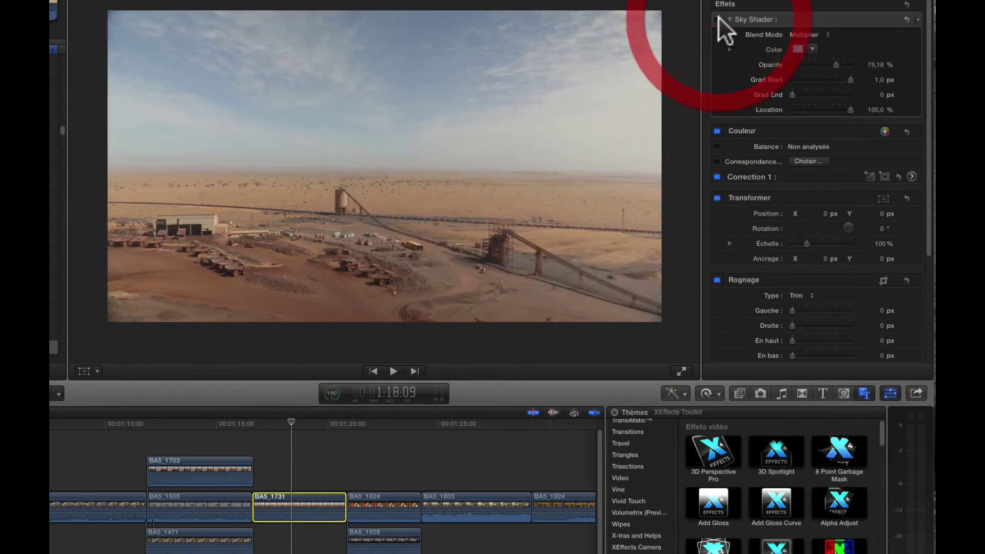
- Switch the Sky Shader back on for clip BA5_1731 and reposition its gradient points to Grad Start 1,02 px and Grad End -0,03 px
{"action": "left_click", "coordinate": [718, 17]}
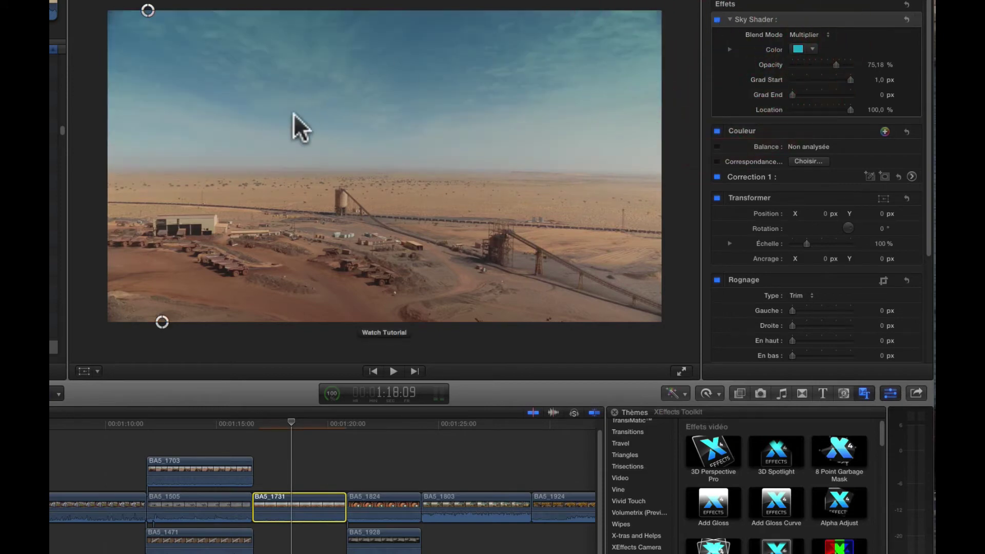
{"action": "mouse_move", "coordinate": [155, 304]}
{"action": "left_mouse_down"}
{"action": "mouse_move", "coordinate": [159, 318]}
{"action": "mouse_move", "coordinate": [165, 268]}
{"action": "mouse_move", "coordinate": [157, 331]}
{"action": "left_mouse_up"}
{"action": "mouse_move", "coordinate": [148, 11]}
{"action": "left_mouse_down"}
{"action": "mouse_move", "coordinate": [145, 95]}
{"action": "mouse_move", "coordinate": [157, 9]}
{"action": "left_mouse_up"}
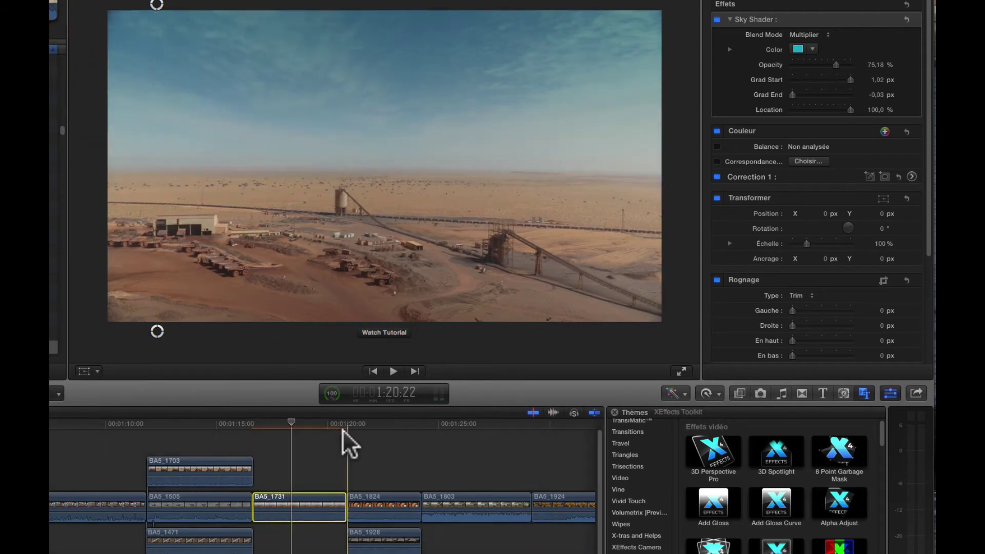
- Play clip BA5_1824 from its start at 1:20:22 twice to watch its transition into the side-by-side layout with the welder shot
{"action": "left_click", "coordinate": [349, 422]}
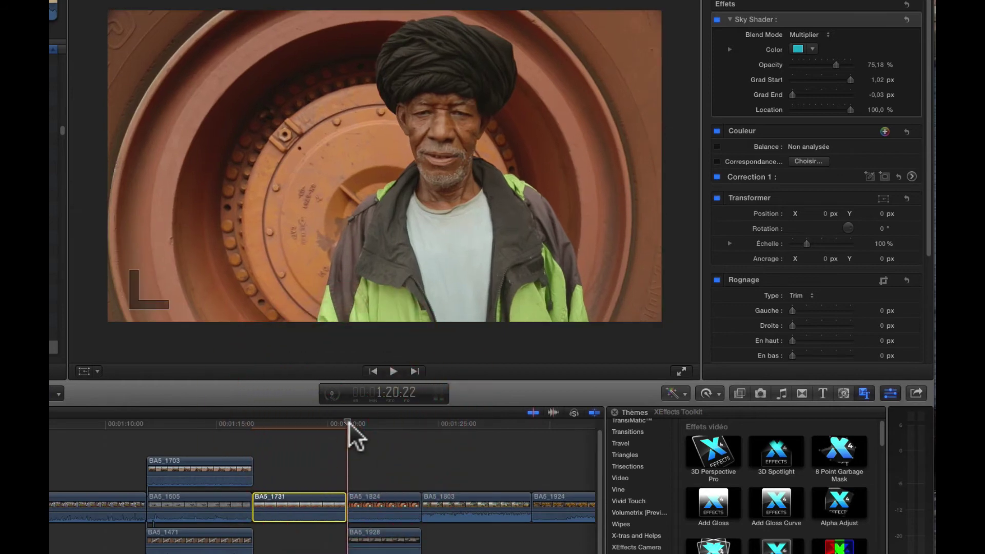
{"action": "key", "text": "space"}
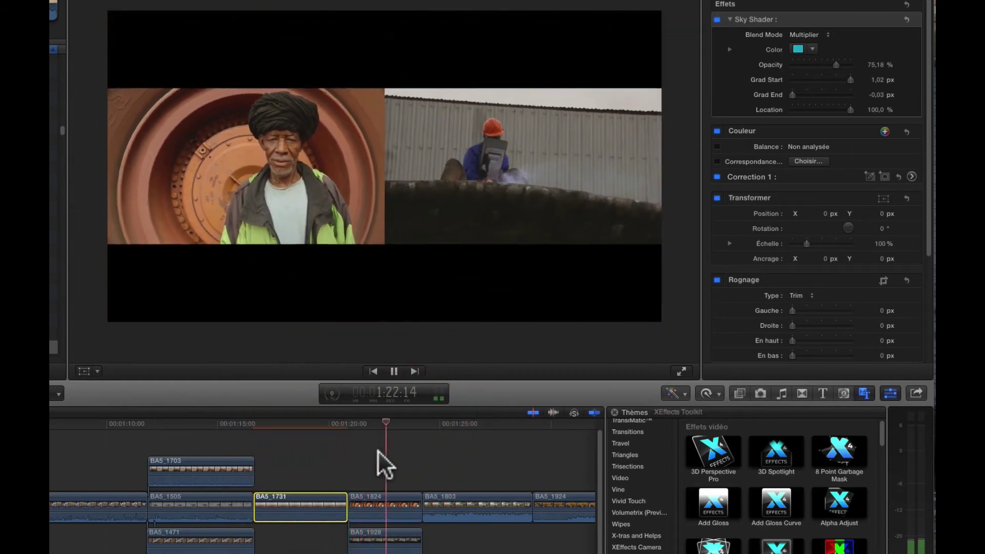
{"action": "key", "text": "space"}
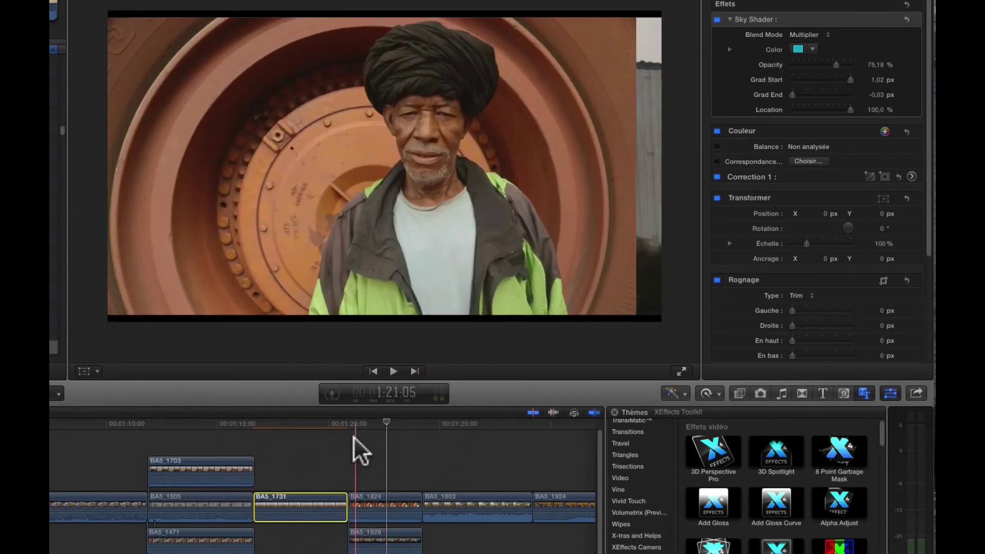
{"action": "left_click", "coordinate": [348, 424]}
{"action": "key", "text": "space"}
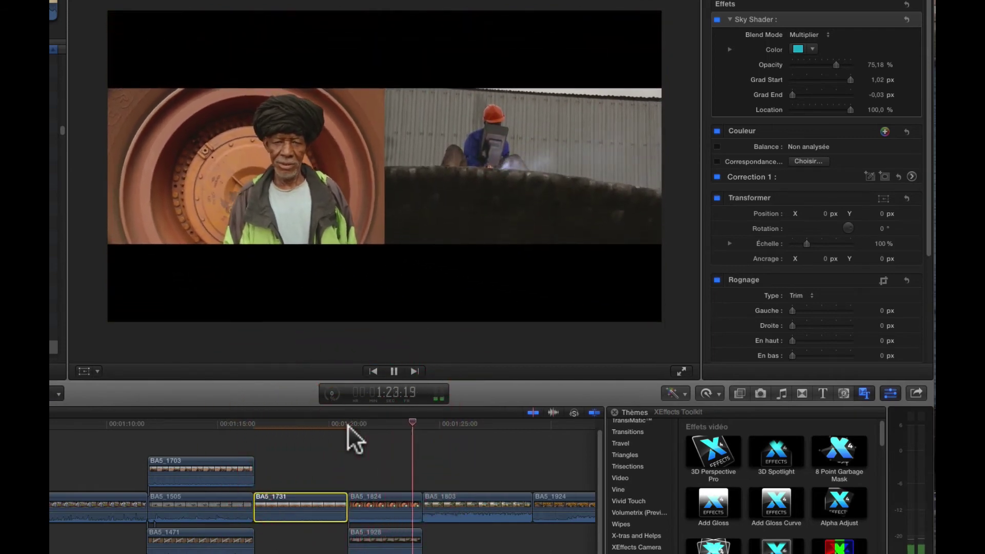
{"action": "key", "text": "space"}
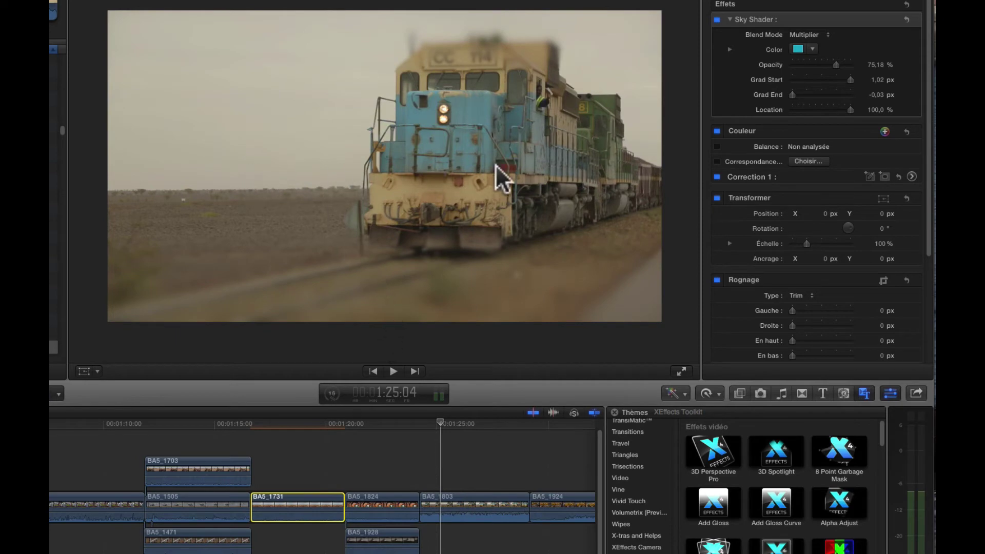
- Move the Tilt Shift Bottom End point of clip BA5_1803 to X 0,1 px and Y -0,19 px, and play it from 1:24:14
{"action": "left_click", "coordinate": [466, 497]}
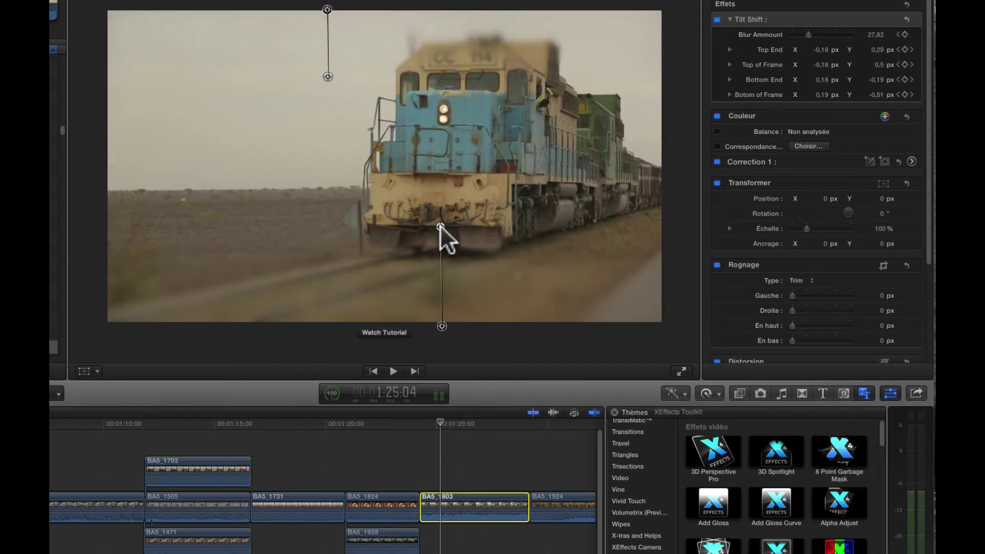
{"action": "left_click_drag", "start_coordinate": [440, 226], "coordinate": [414, 223]}
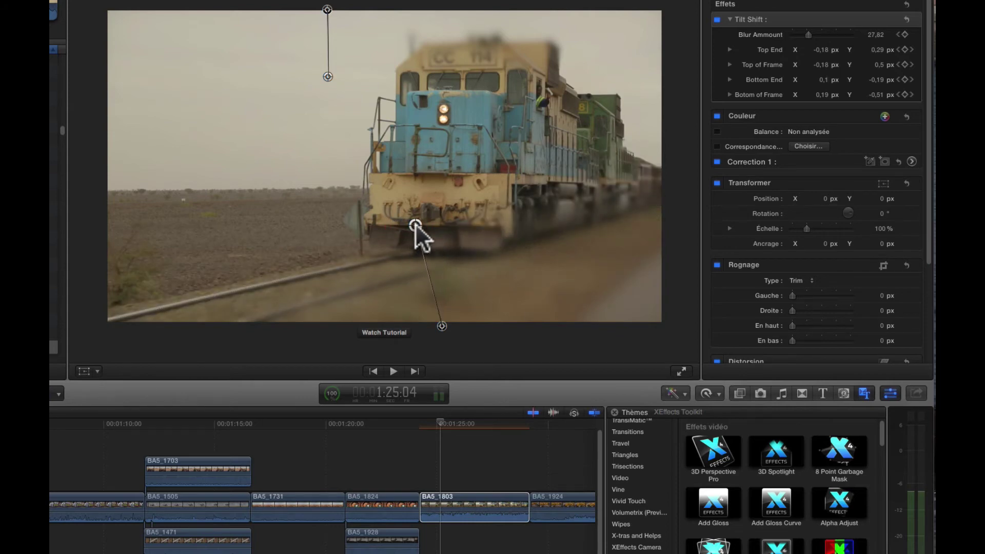
{"action": "left_click", "coordinate": [425, 423]}
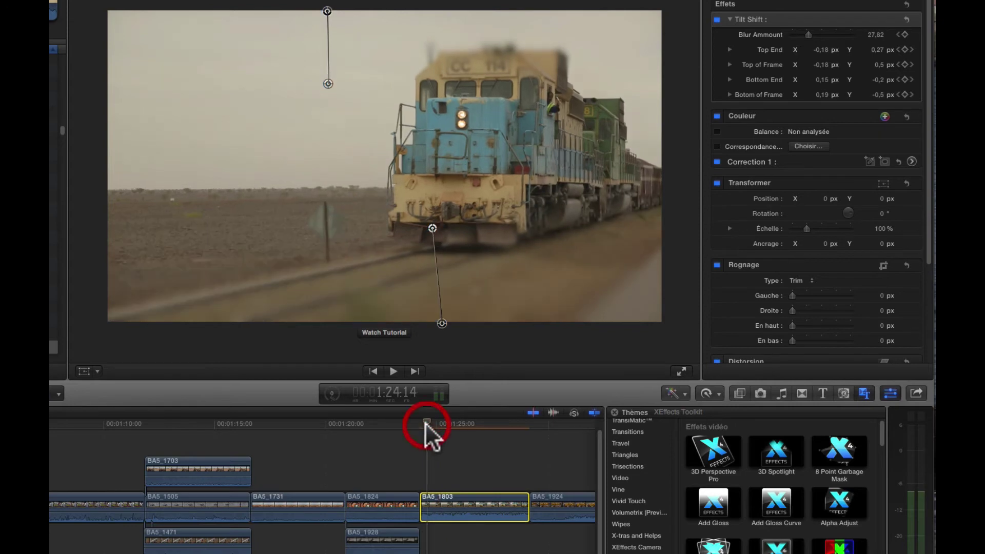
{"action": "key", "text": "space"}
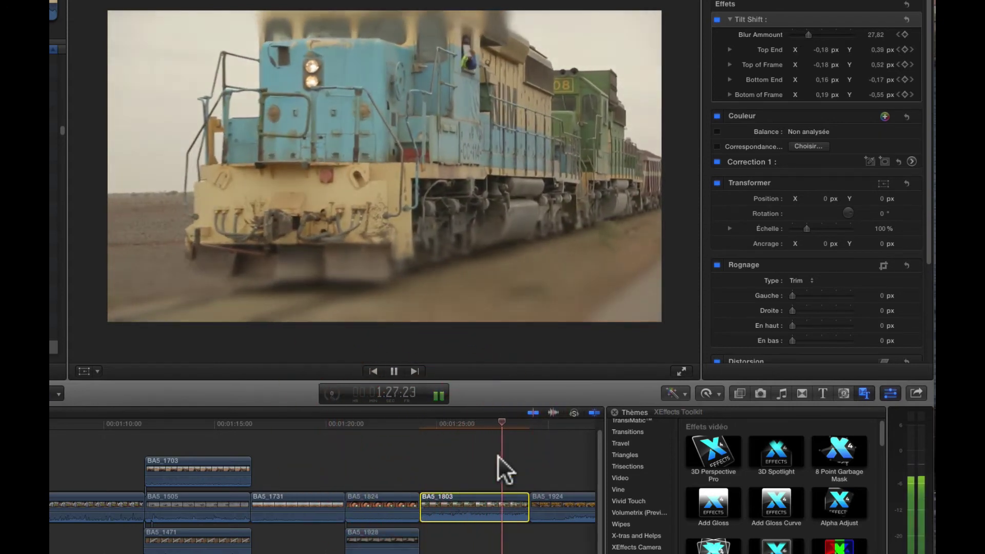
{"action": "key", "text": "space"}
- Select clip BA5_1924, switch its White and Black Cruncher off and on to compare, and try its Gamma setting
{"action": "scroll", "coordinate": [421, 455], "scroll_direction": "right", "scroll_amount": 5}
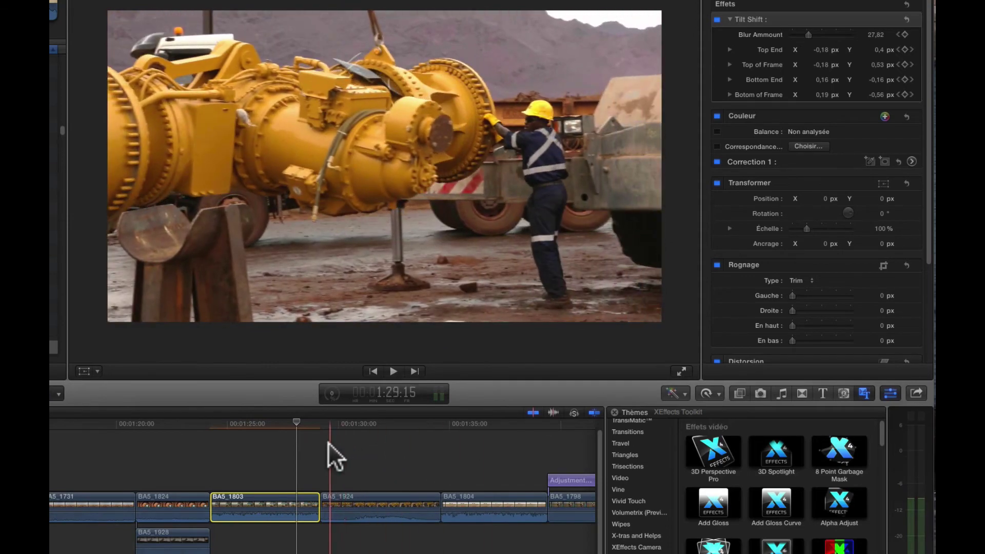
{"action": "left_click", "coordinate": [382, 508]}
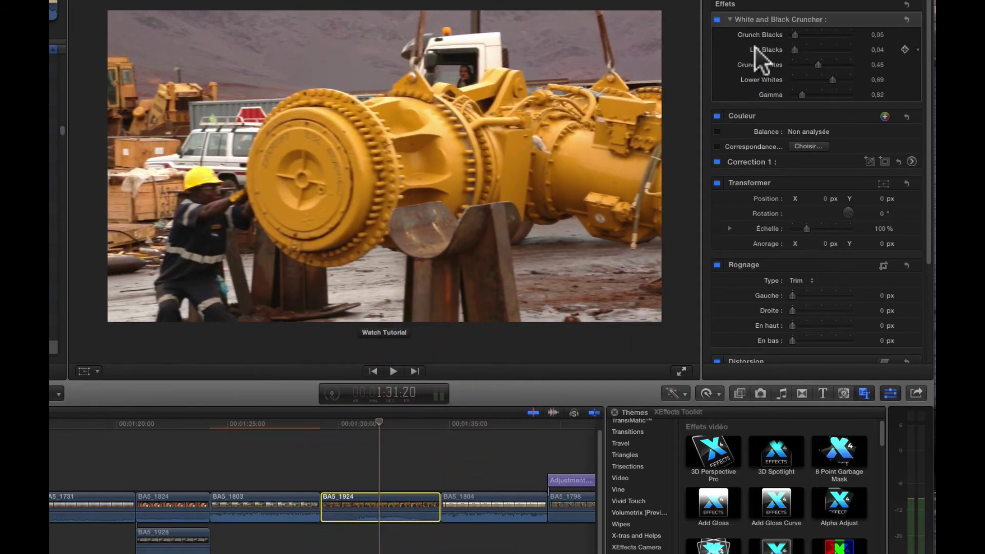
{"action": "left_click", "coordinate": [717, 19]}
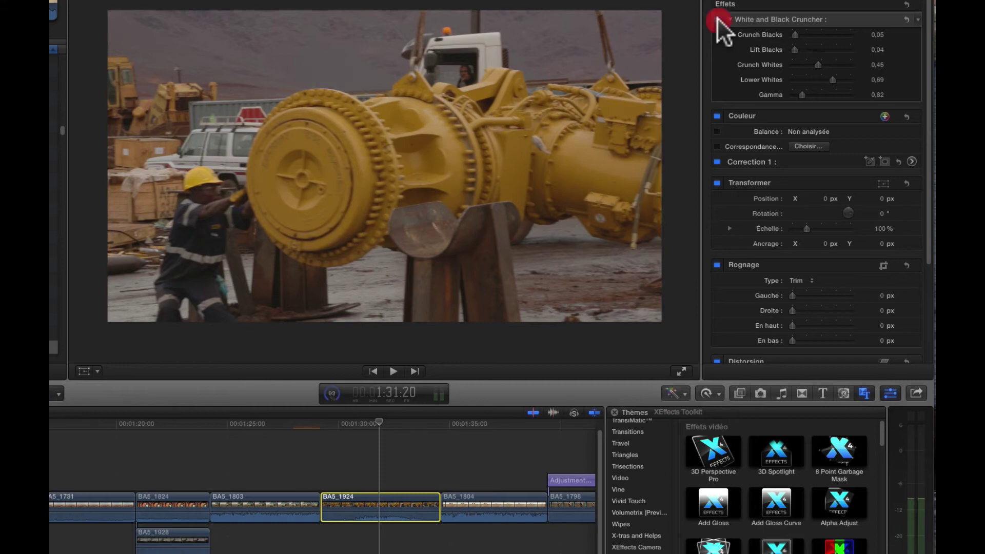
{"action": "left_click", "coordinate": [717, 19]}
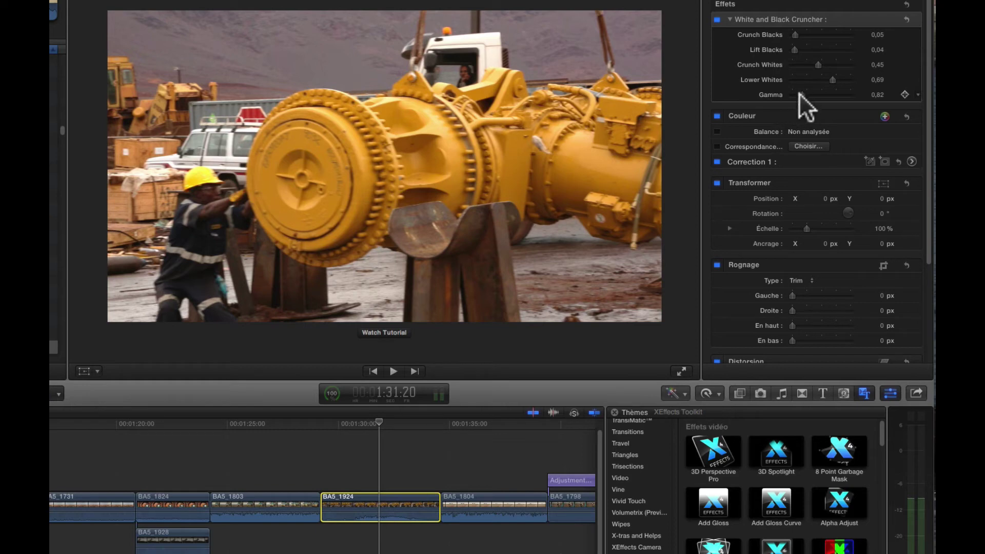
{"action": "left_click_drag", "start_coordinate": [800, 92], "coordinate": [801, 94]}
- Play clip BA5_1924 on to 1:32:24 and compare the picture there with and without the White and Black Cruncher
{"action": "key", "text": "space"}
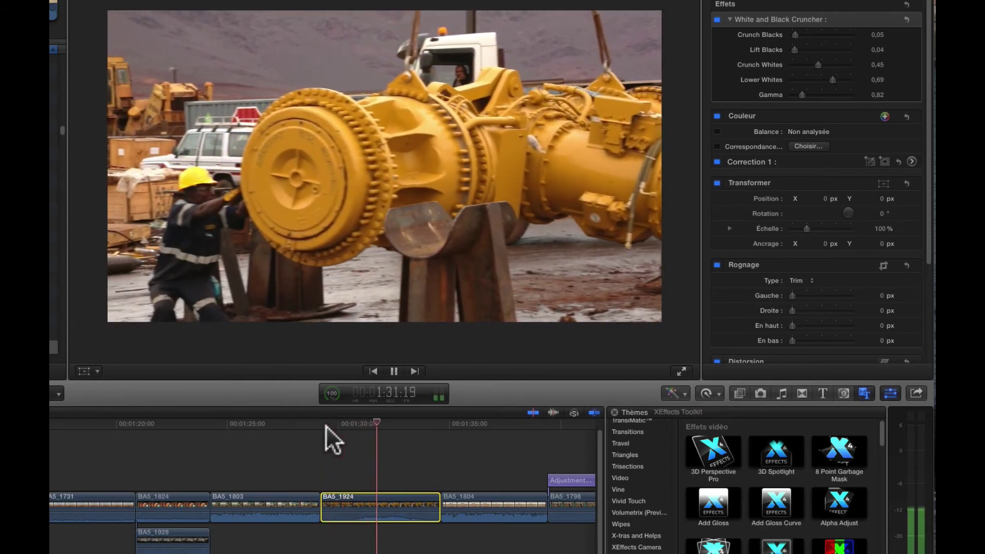
{"action": "key", "text": "space"}
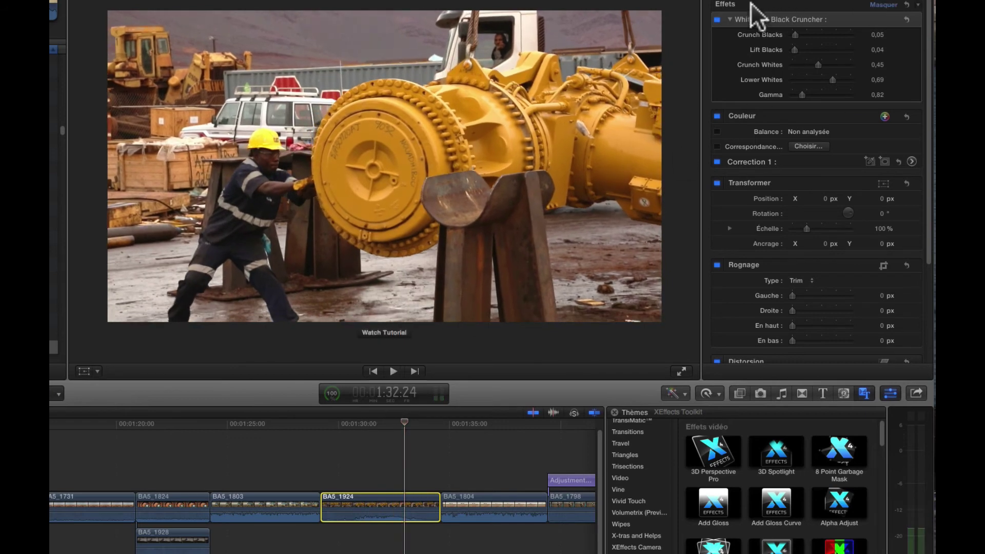
{"action": "left_click", "coordinate": [717, 19]}
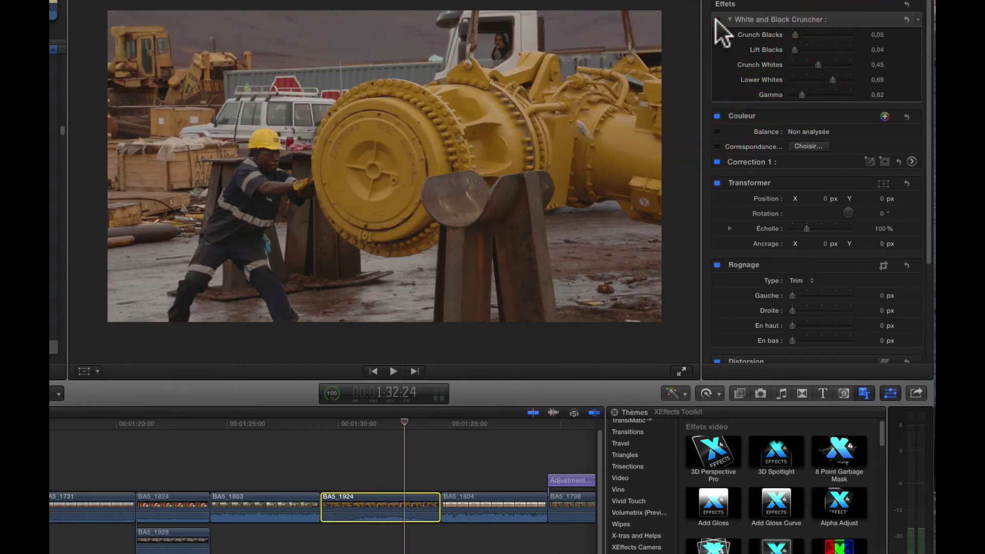
{"action": "left_click", "coordinate": [718, 19]}
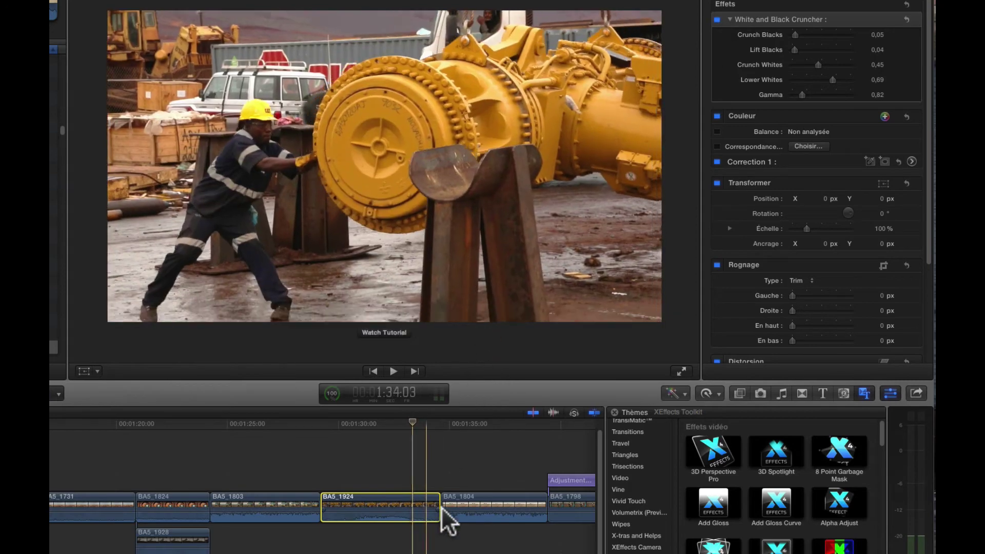
- Select clip BA5_1804 and play its Thermal Imager effect from the start at 1:34:16 through into clip BA5_1798
{"action": "left_click", "coordinate": [451, 513]}
{"action": "left_click", "coordinate": [438, 421]}
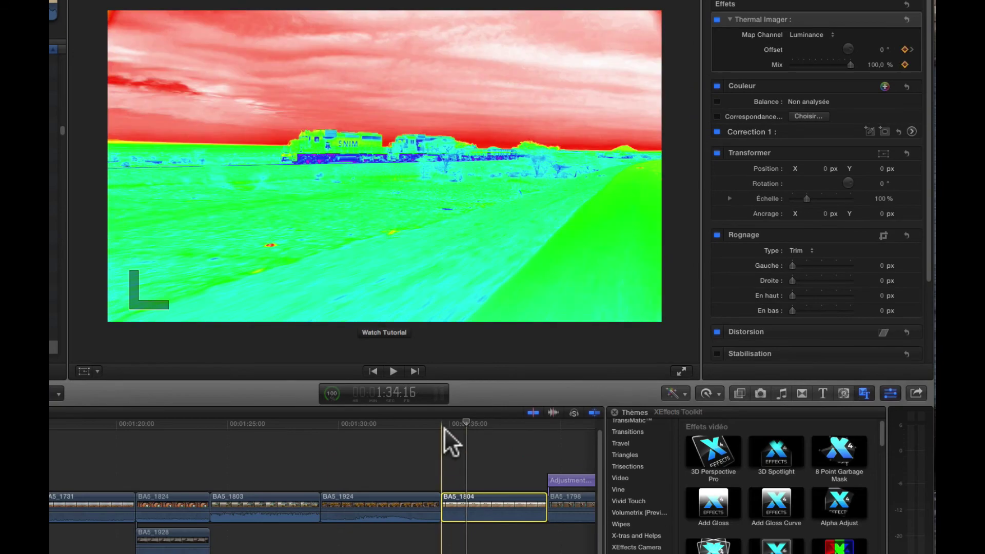
{"action": "left_click", "coordinate": [442, 420]}
{"action": "key", "text": "space"}
{"action": "key", "text": "space"}
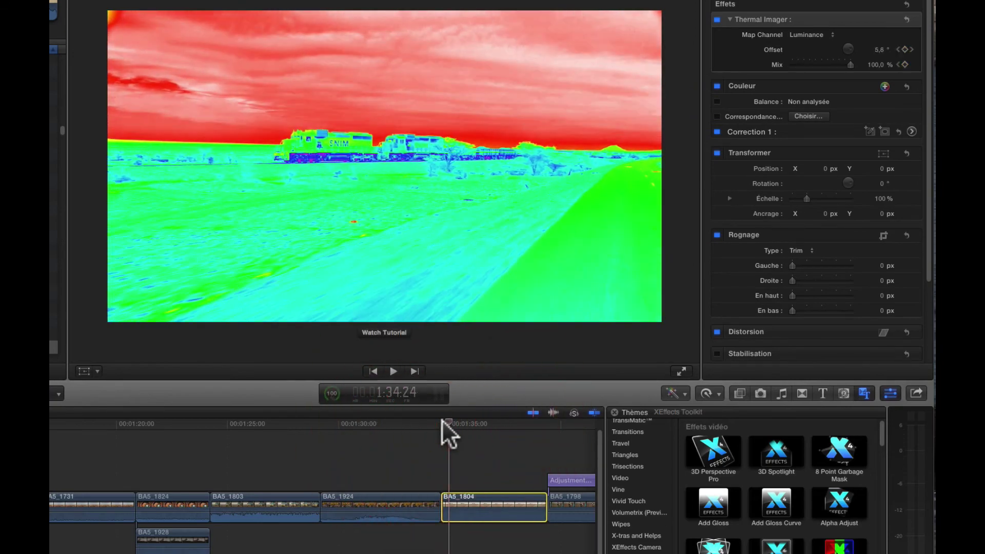
{"action": "key", "text": "space"}
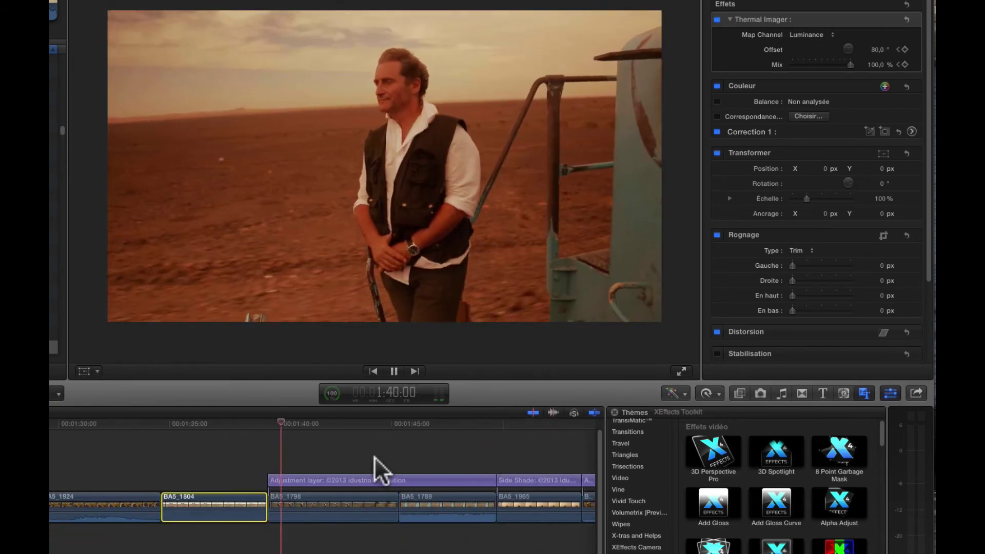
{"action": "key", "text": "space"}
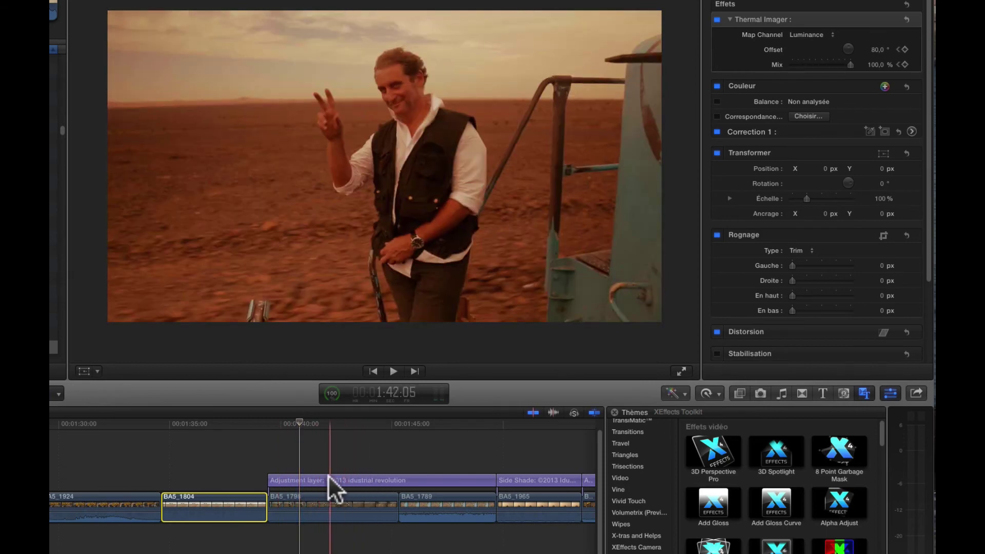
- Select the adjustment layer above clip BA5_1798 and switch its Chaleur effect off and on to compare the picture
{"action": "left_click", "coordinate": [328, 479]}
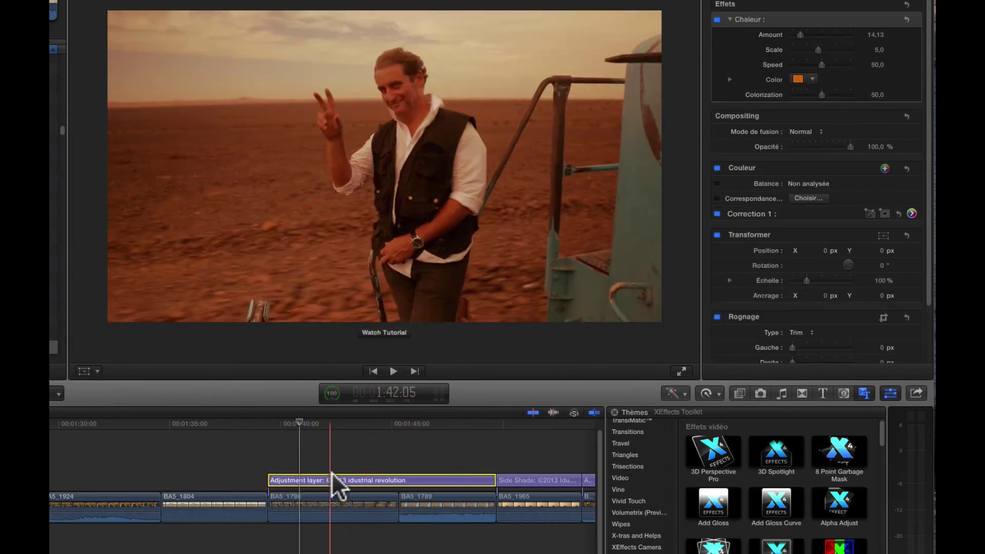
{"action": "left_click", "coordinate": [717, 20]}
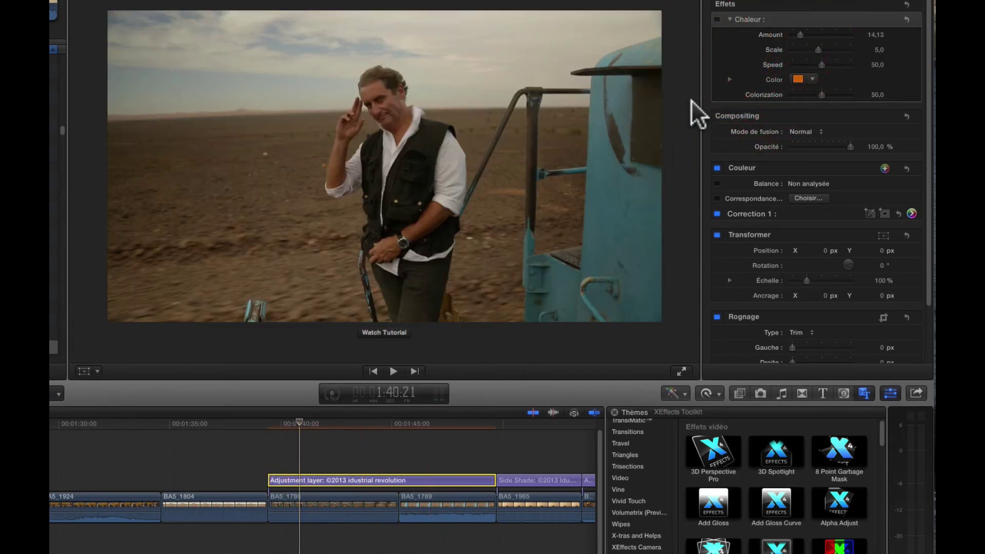
{"action": "left_click", "coordinate": [717, 19]}
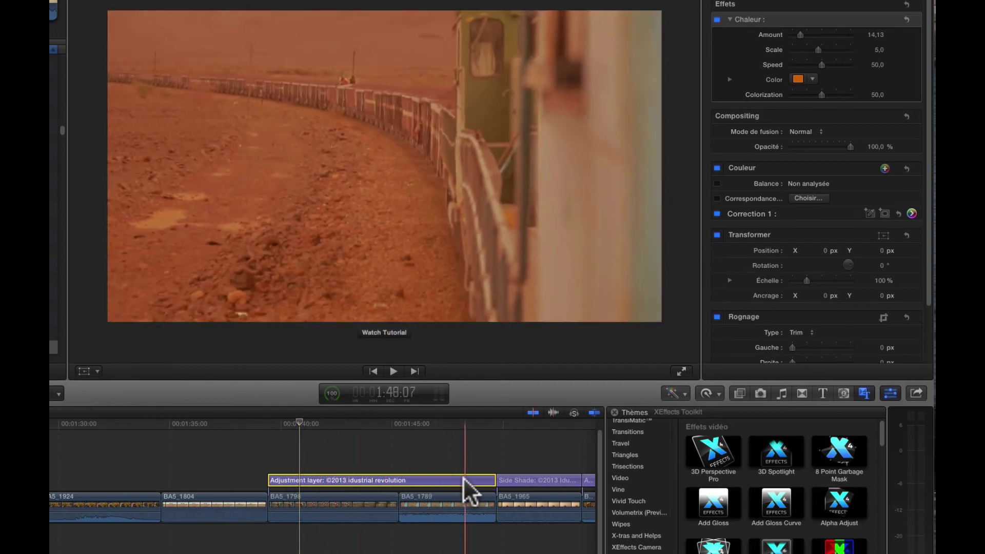
- Shorten the adjustment layer so it ends at about 1:47:21 above clip BA5_1789, and play that section
{"action": "left_click_drag", "start_coordinate": [495, 479], "coordinate": [452, 479]}
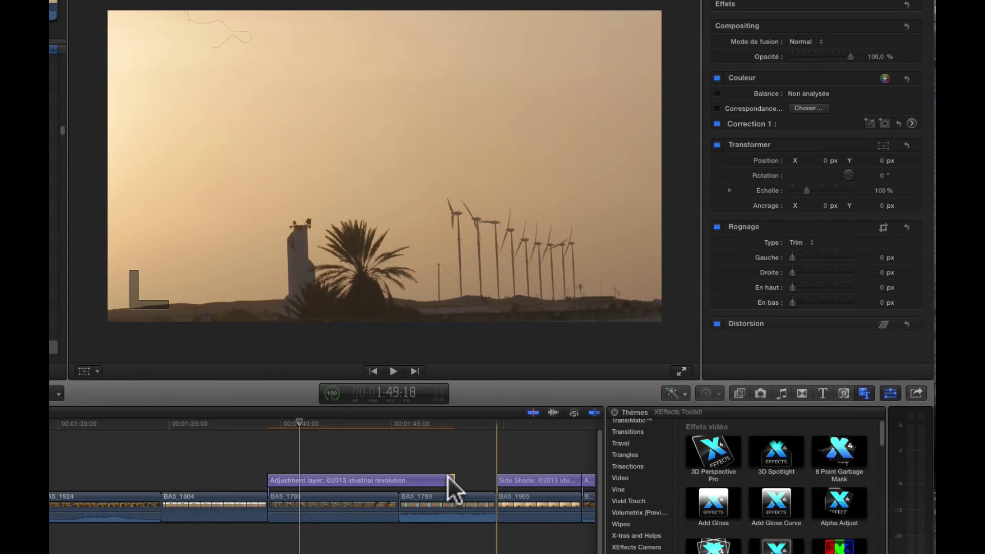
{"action": "left_click", "coordinate": [418, 421]}
{"action": "key", "text": "space"}
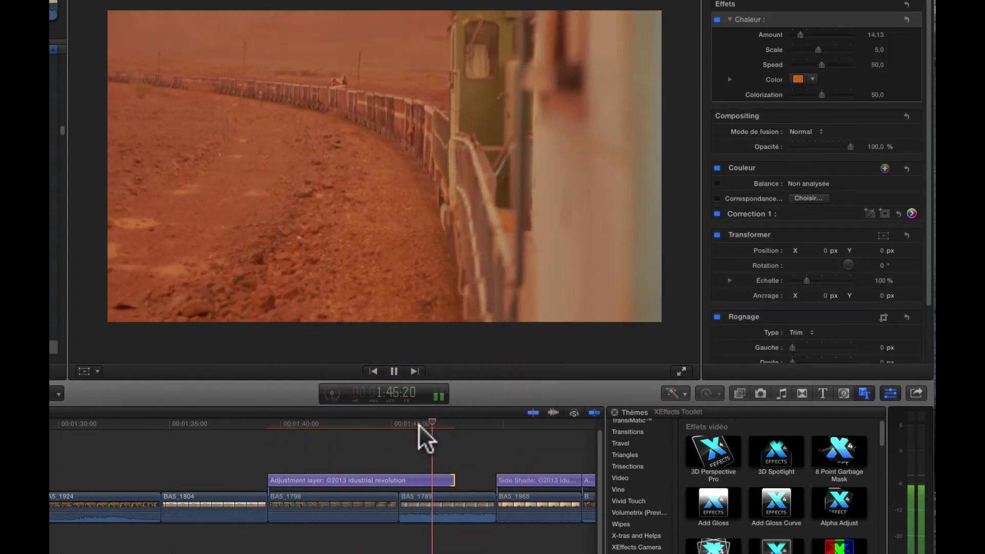
{"action": "key", "text": "space"}
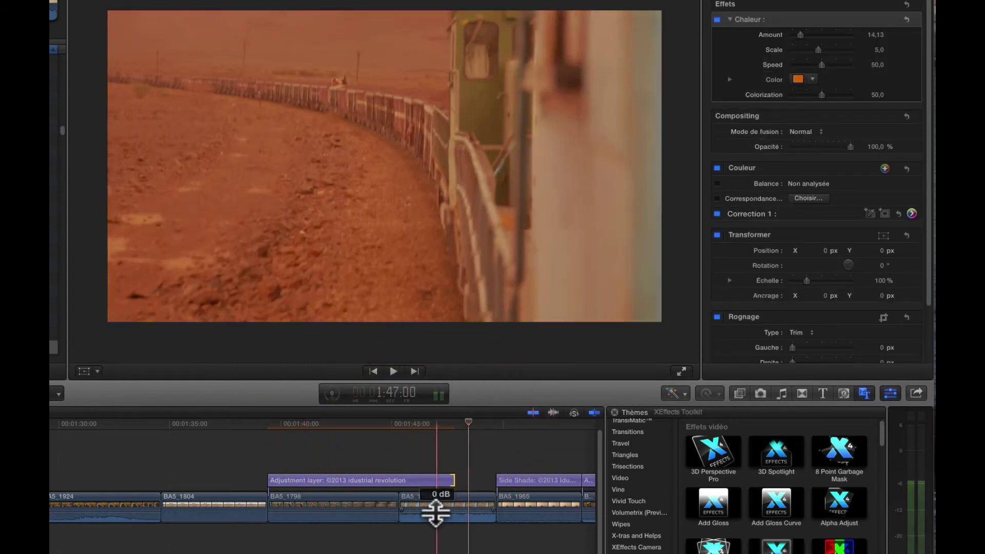
{"action": "left_click_drag", "start_coordinate": [356, 510], "coordinate": [352, 532]}
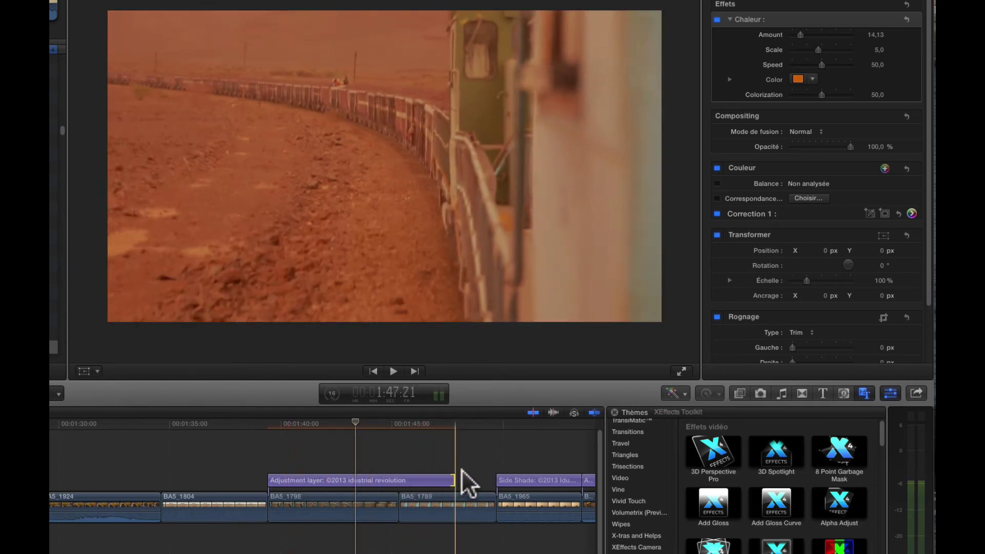
- Select the Side Shade title above clip BA5_1965 and play it from its start at 1:49:18 into clip BA5_1976
{"action": "scroll", "coordinate": [465, 463], "scroll_direction": "right", "scroll_amount": 5}
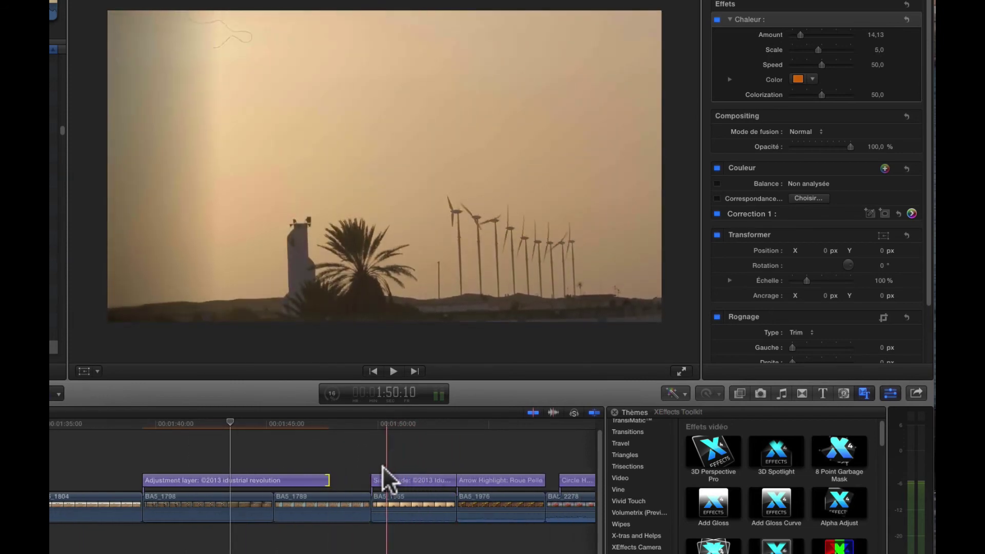
{"action": "left_click", "coordinate": [397, 477]}
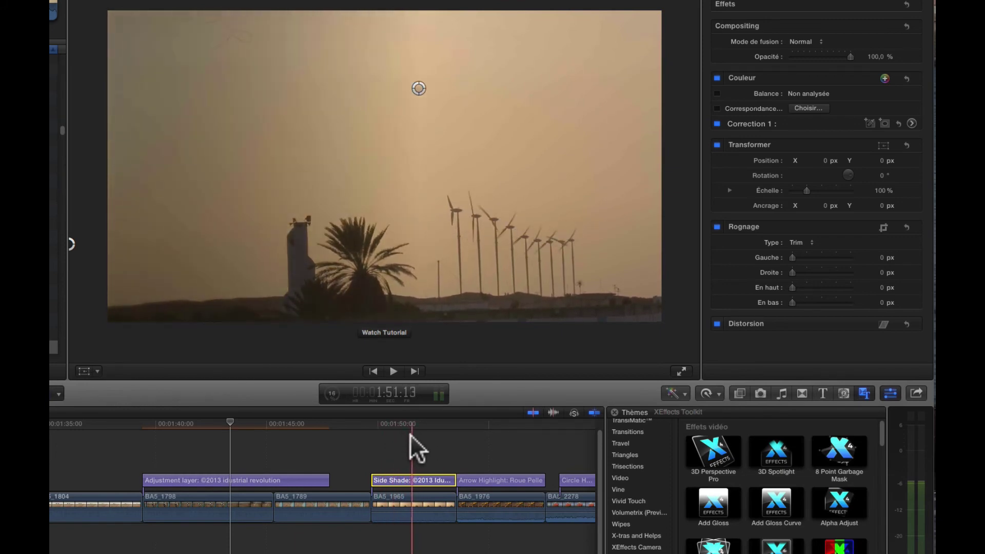
{"action": "left_click", "coordinate": [414, 422]}
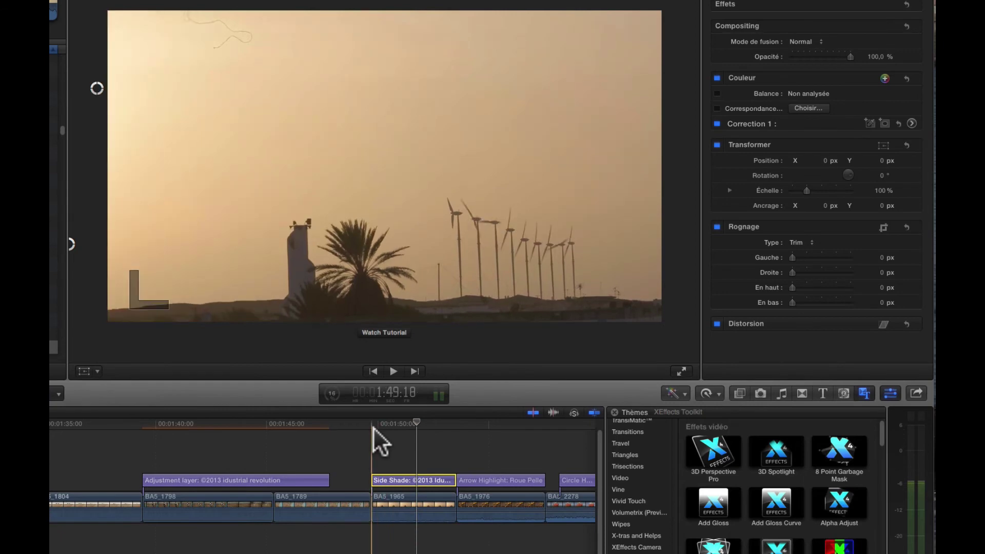
{"action": "key", "text": "space"}
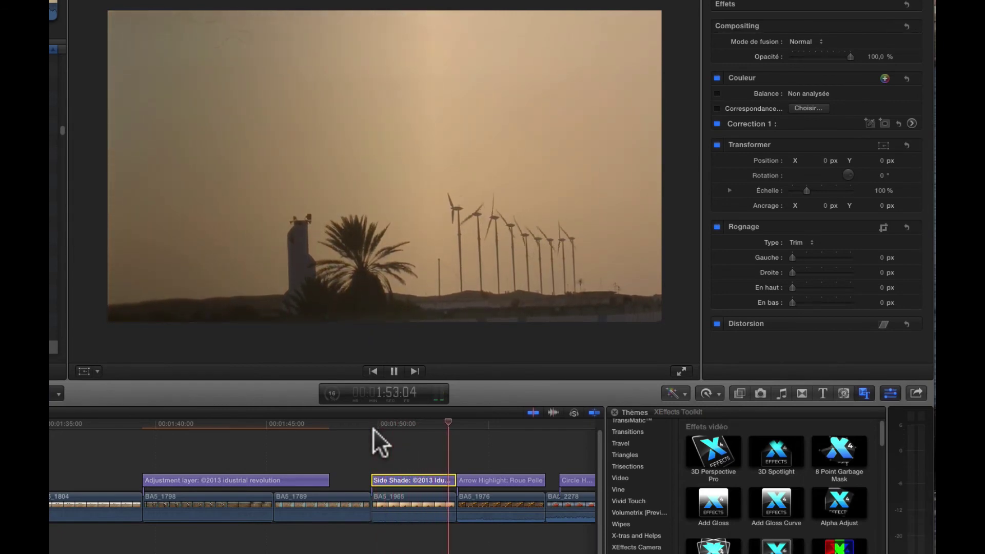
{"action": "key", "text": "space"}
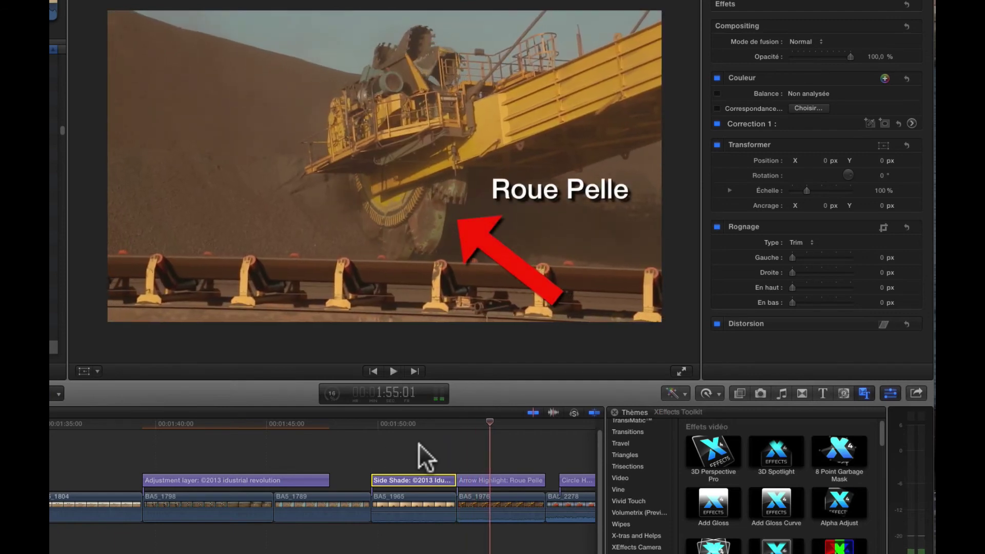
- Adjust the Arrow Highlight title above clip BA5_1976, moving the Roue Pelle label lower and tilting the arrow, and play the result
{"action": "left_click", "coordinate": [497, 480]}
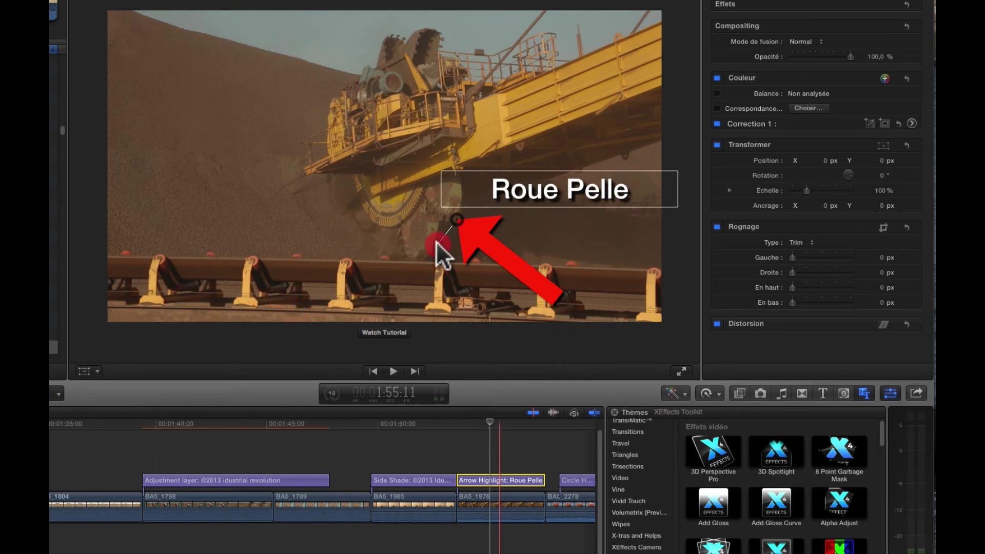
{"action": "left_click_drag", "start_coordinate": [436, 243], "coordinate": [331, 263]}
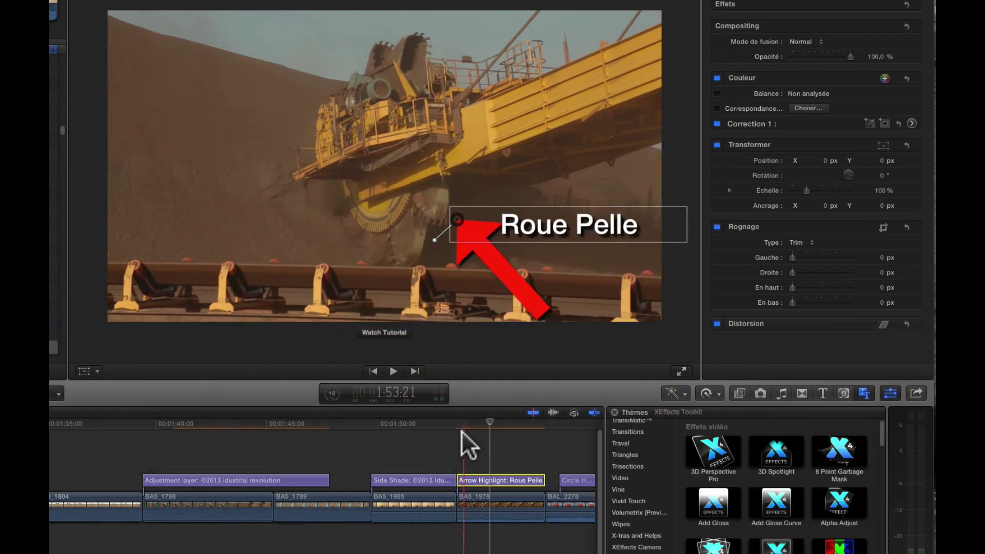
{"action": "left_click", "coordinate": [461, 427]}
{"action": "key", "text": "space"}
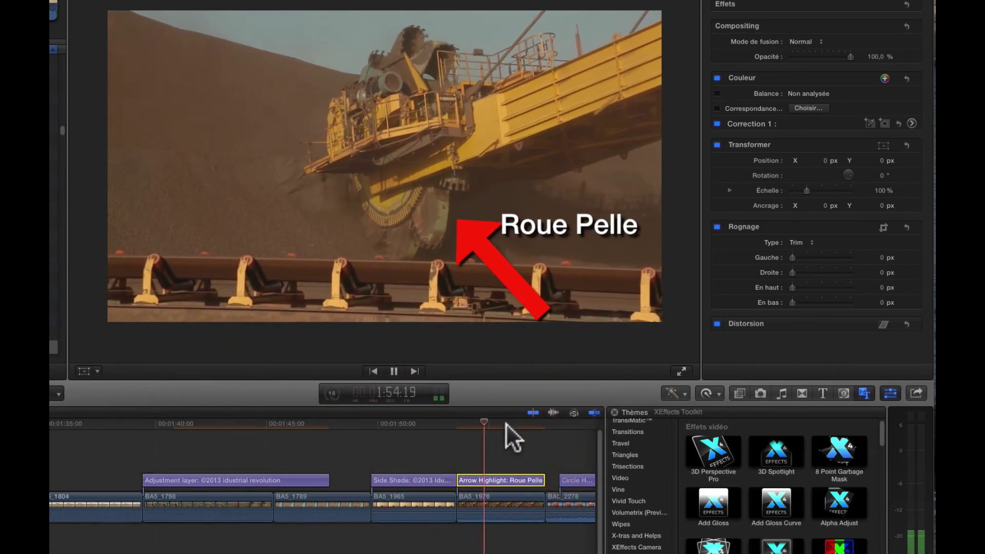
{"action": "key", "text": "space"}
- Play the Circle Highlight title above clip BA5_2278, followed by the Underliner title above clip BA5_2291 from 2:00:22
{"action": "scroll", "coordinate": [495, 448], "scroll_direction": "right", "scroll_amount": 5}
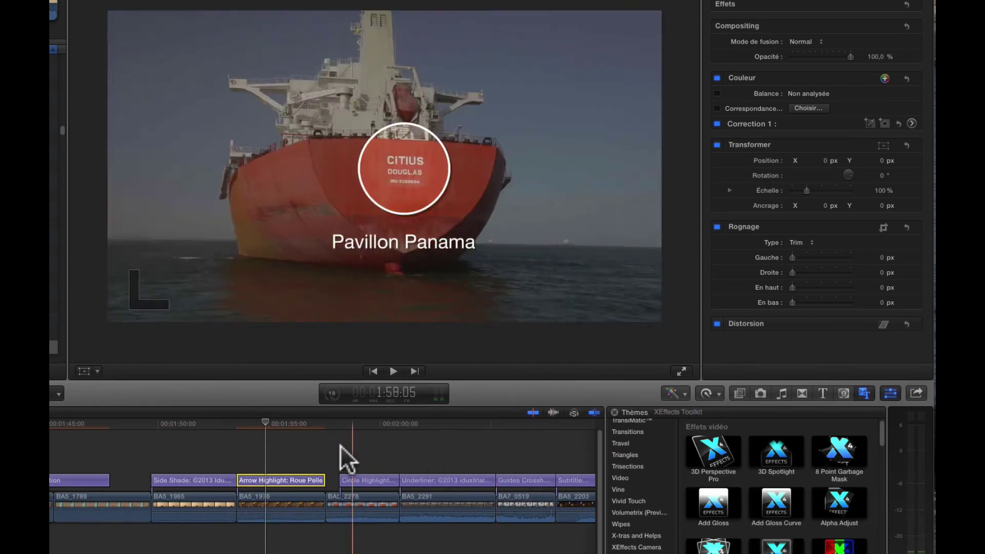
{"action": "key", "text": "space"}
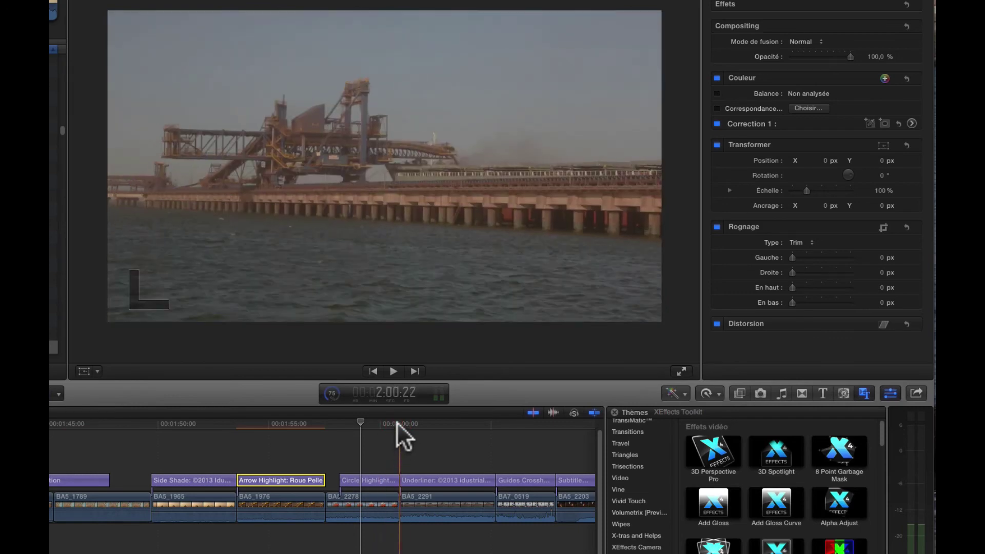
{"action": "left_click", "coordinate": [397, 421]}
{"action": "key", "text": "space"}
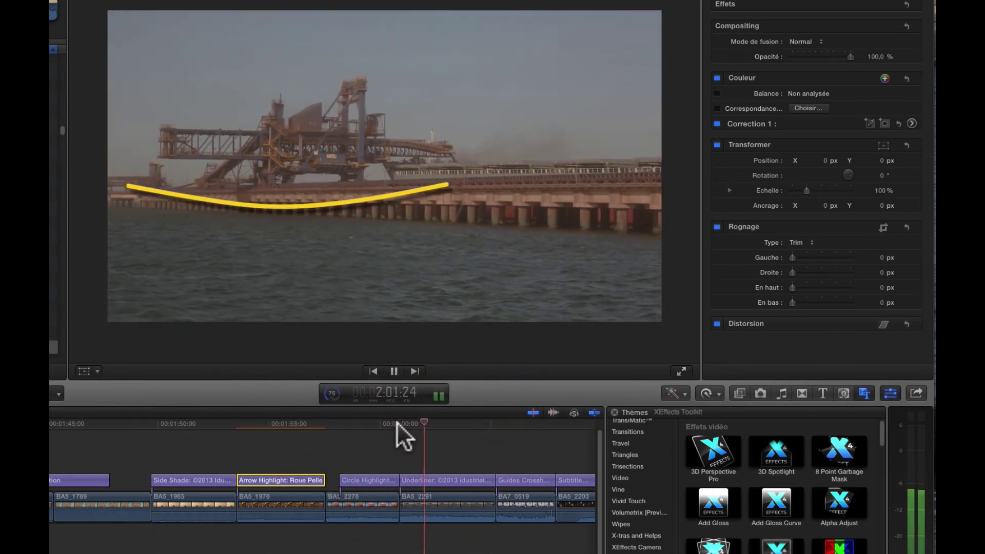
{"action": "key", "text": "space"}
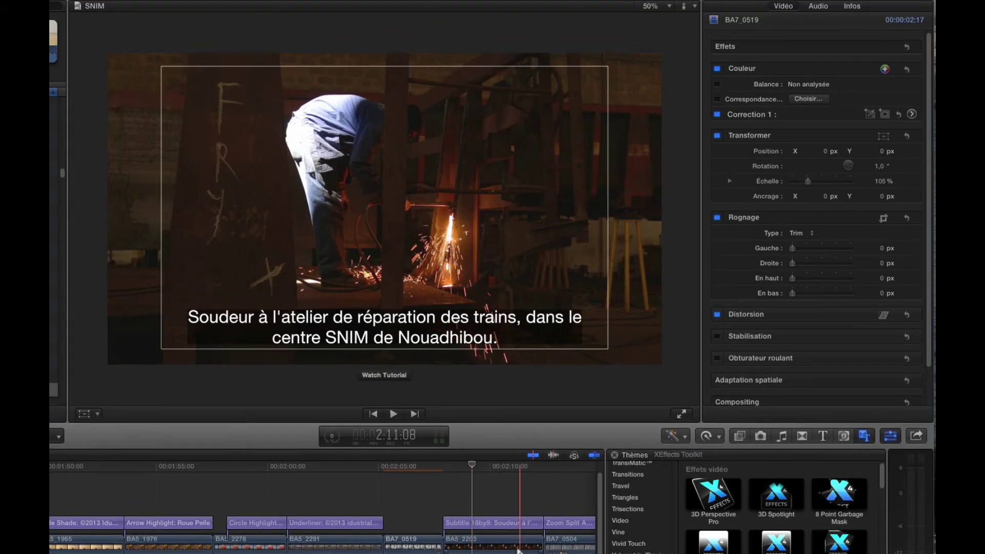
- Change the font of the Subtitle 16by9 title above clip BA5_2203 to Helvetica
{"action": "left_click", "coordinate": [483, 465]}
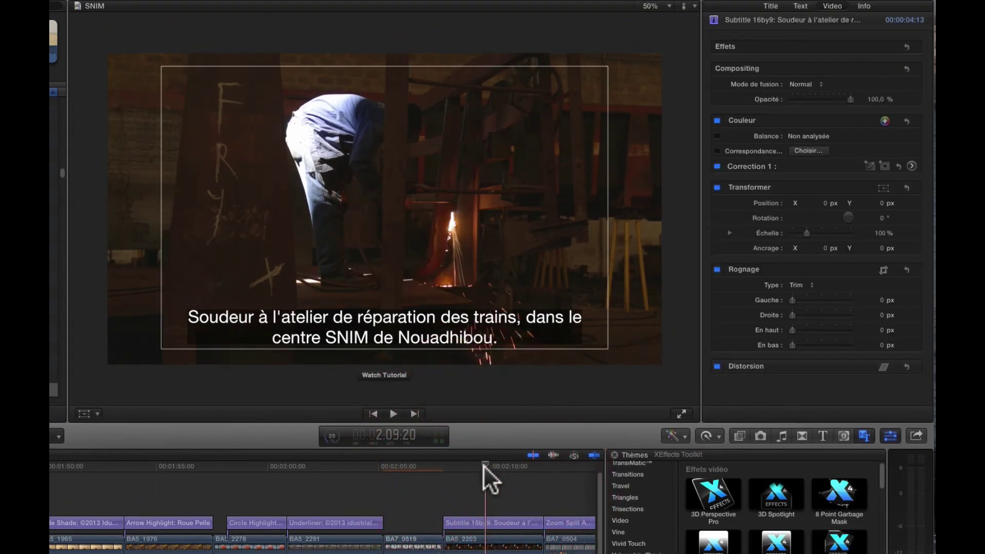
{"action": "left_click", "coordinate": [493, 522]}
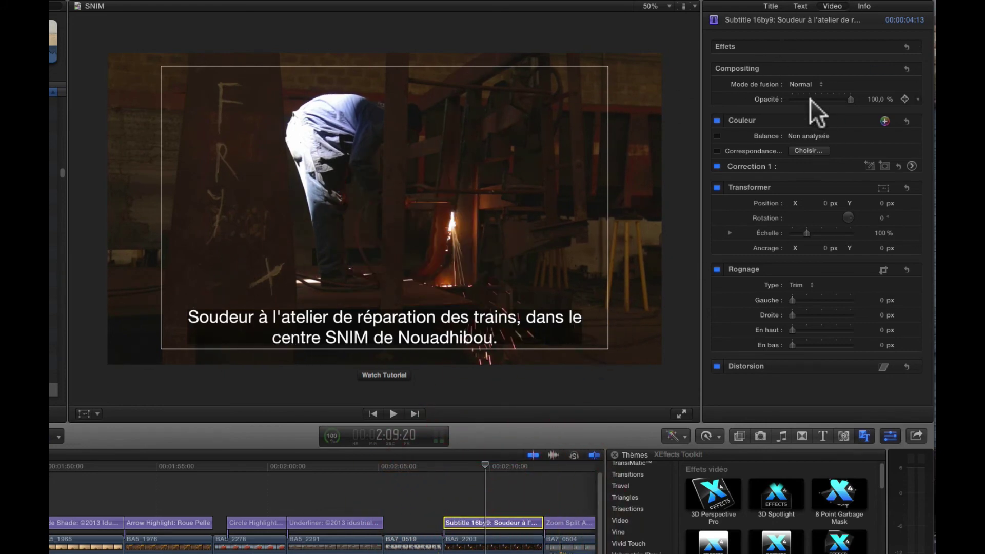
{"action": "left_click", "coordinate": [798, 5]}
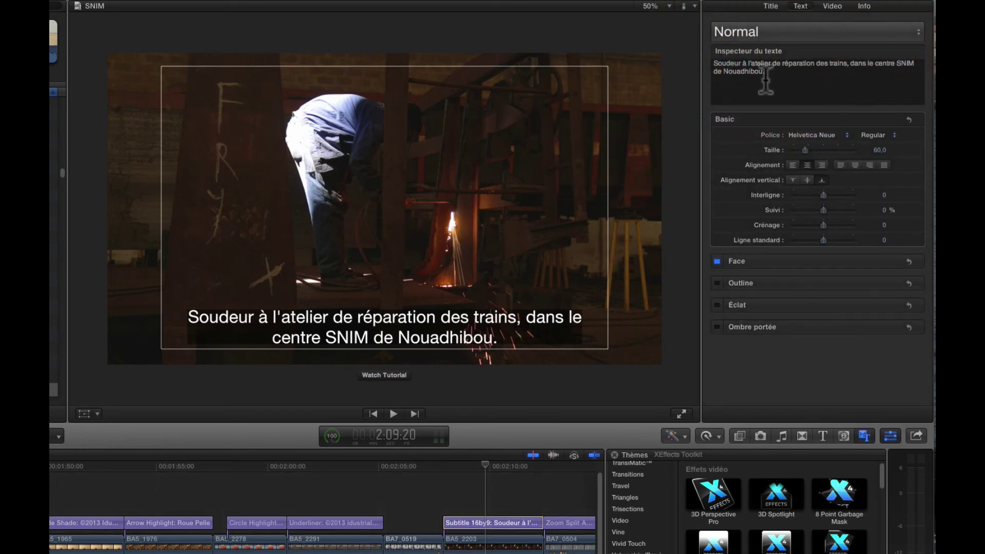
{"action": "left_click", "coordinate": [843, 133]}
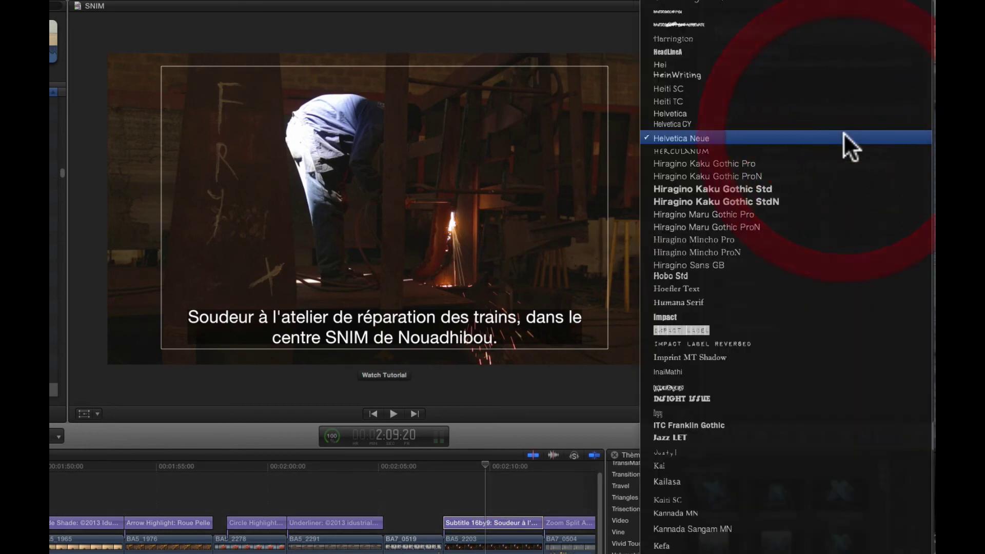
{"action": "left_click", "coordinate": [675, 115]}
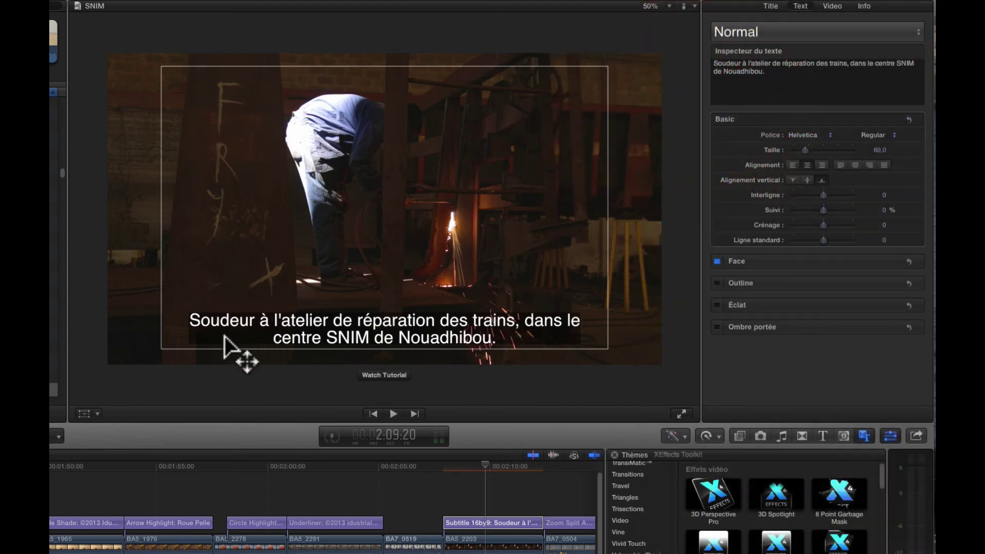
{"action": "left_click", "coordinate": [493, 523]}
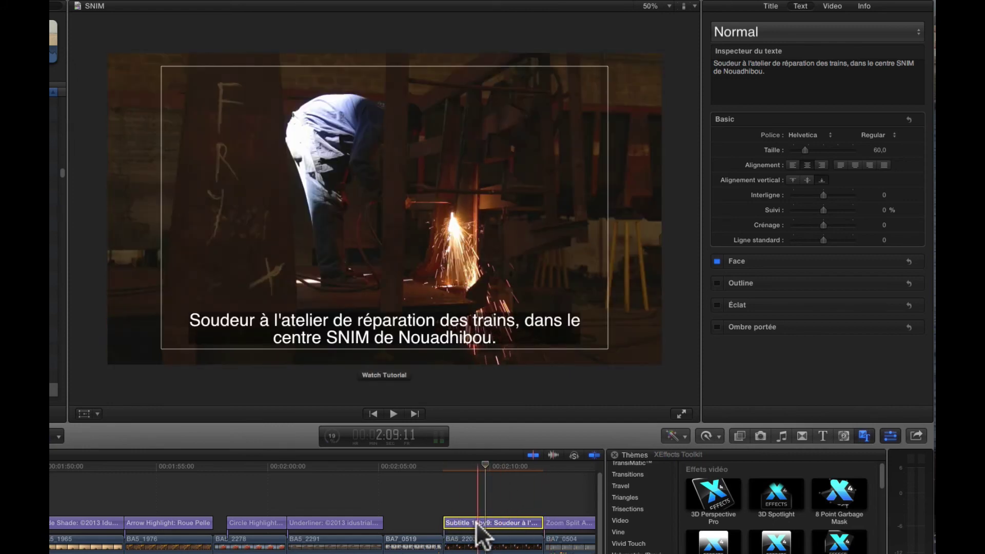
- Play the Zoom Split Analysis title above clip BA7_0504 from its start at 2:12:11 into clip 38. 1967 US
{"action": "scroll", "coordinate": [503, 486], "scroll_direction": "right", "scroll_amount": 3}
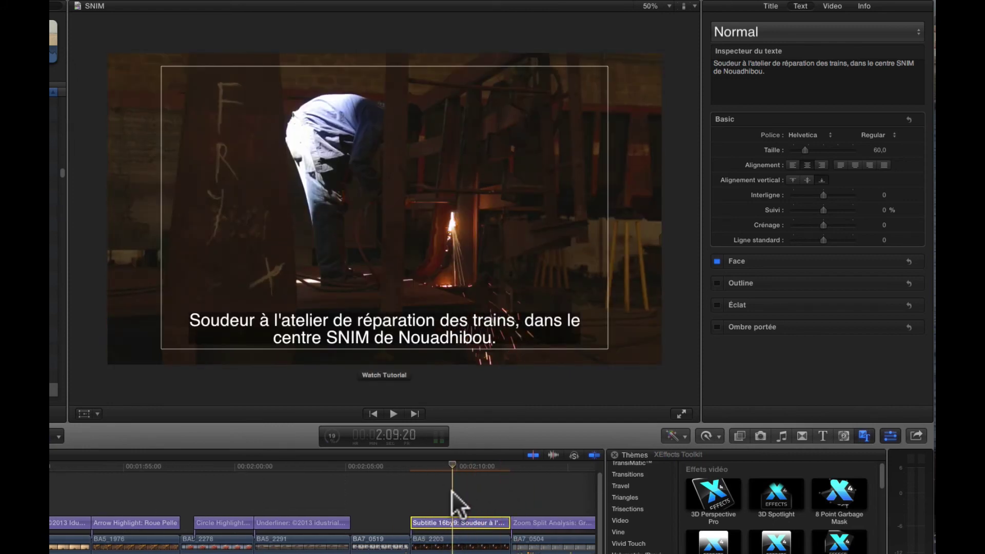
{"action": "scroll", "coordinate": [452, 491], "scroll_direction": "left", "scroll_amount": 4}
{"action": "scroll", "coordinate": [483, 491], "scroll_direction": "right", "scroll_amount": 6}
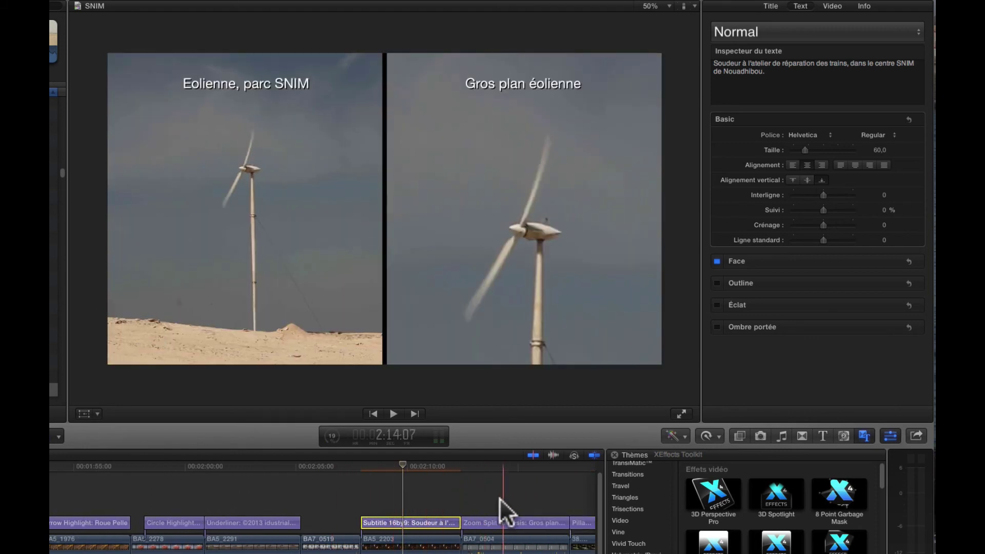
{"action": "scroll", "coordinate": [481, 492], "scroll_direction": "right", "scroll_amount": 15}
{"action": "left_click", "coordinate": [284, 464]}
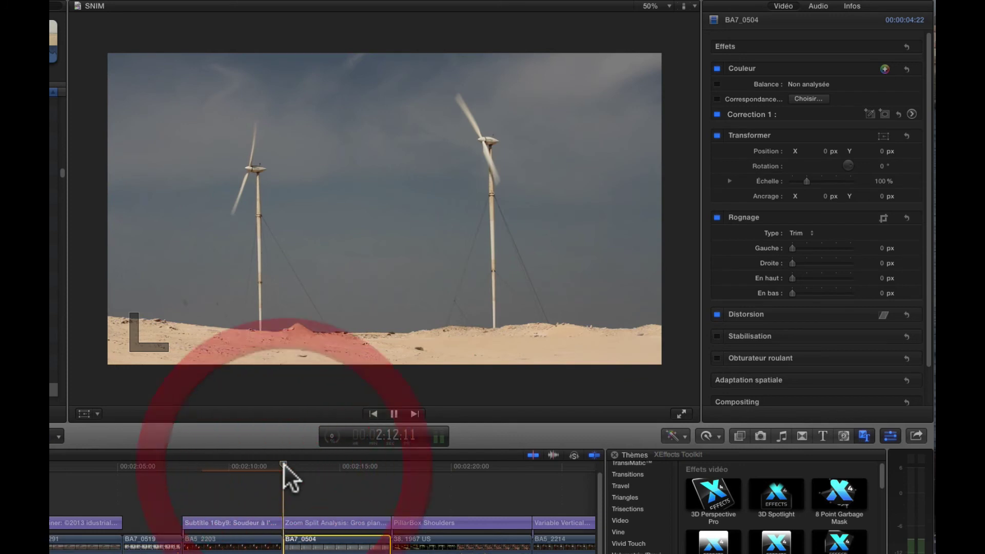
{"action": "key", "text": "space"}
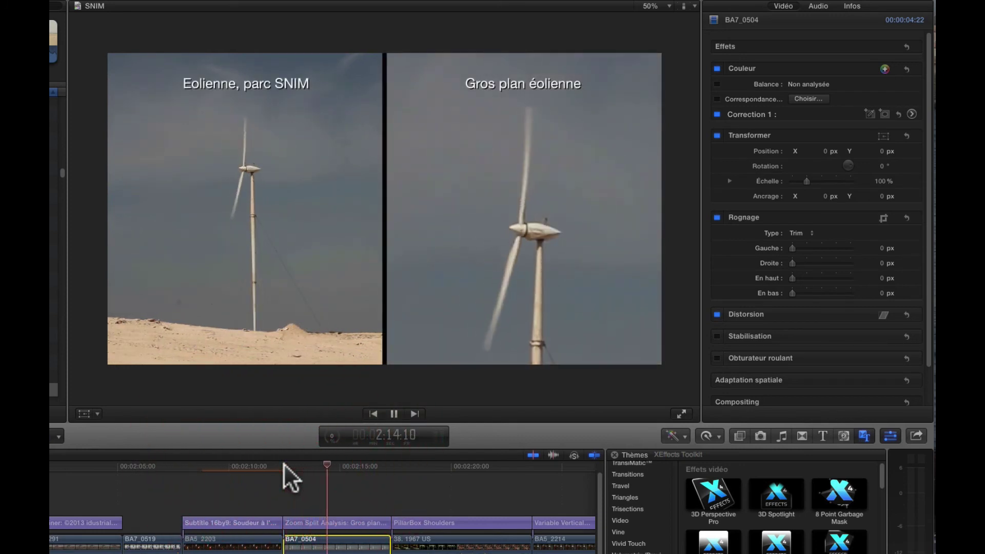
{"action": "key", "text": "space"}
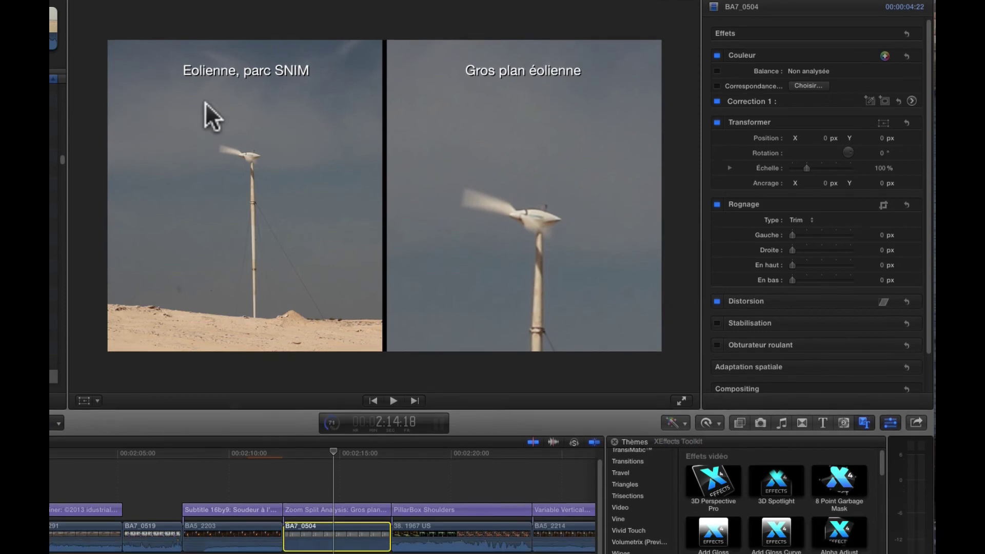
{"action": "key", "text": "space"}
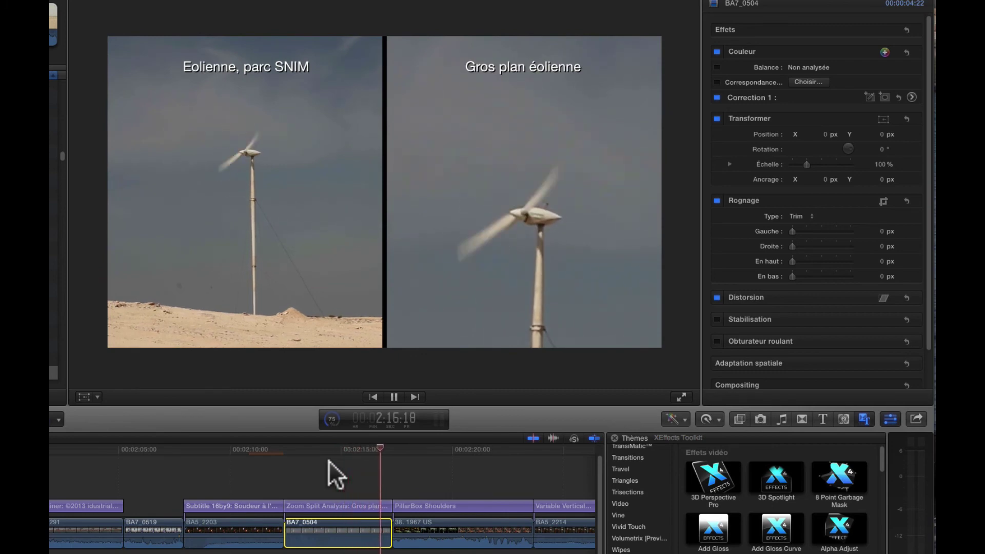
{"action": "key", "text": "space"}
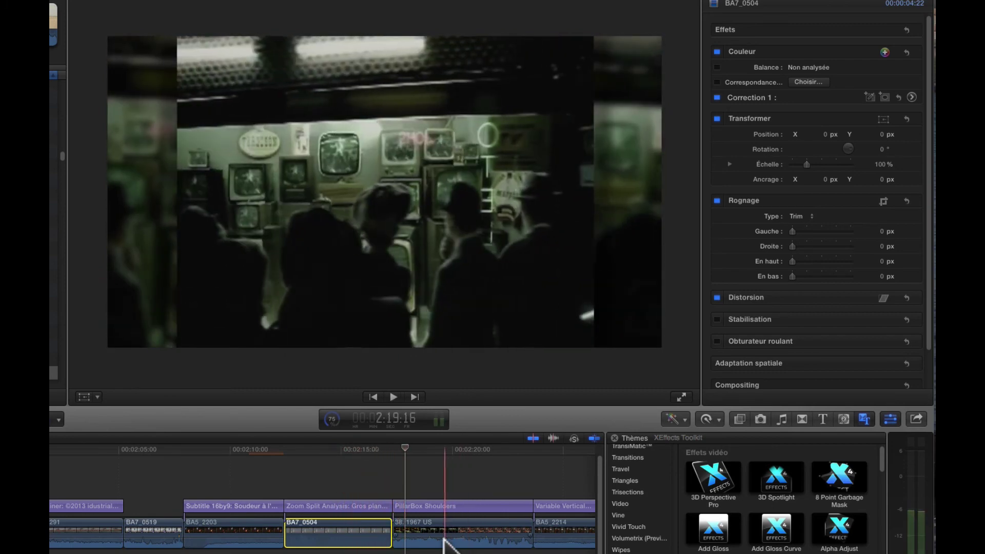
- Shorten the PillarBox Shoulders title to about 2:20:15 to compare the picture without it, and extend it back to the clip's end
{"action": "left_click_drag", "start_coordinate": [444, 539], "coordinate": [417, 503]}
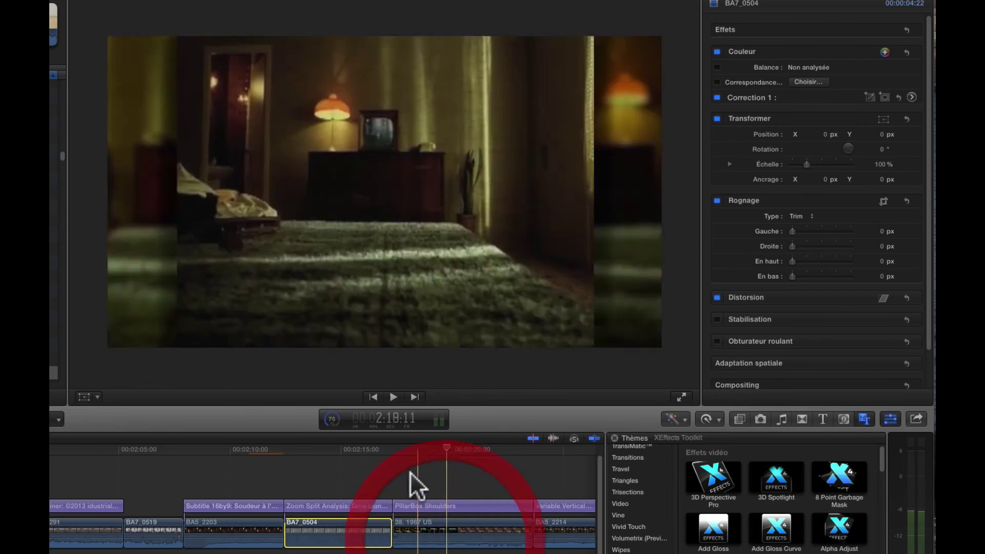
{"action": "scroll", "coordinate": [399, 454], "scroll_direction": "left", "scroll_amount": 2}
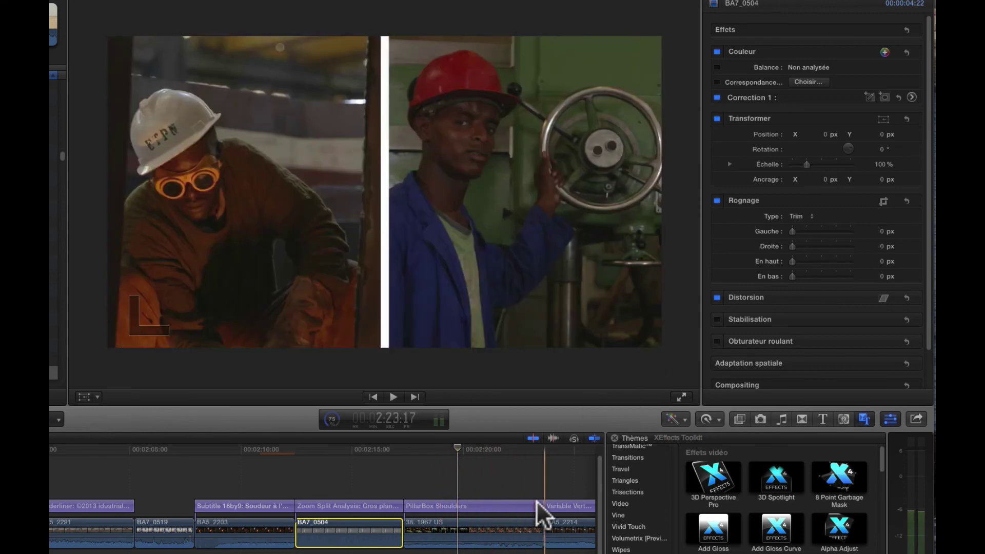
{"action": "left_click_drag", "start_coordinate": [538, 506], "coordinate": [473, 508]}
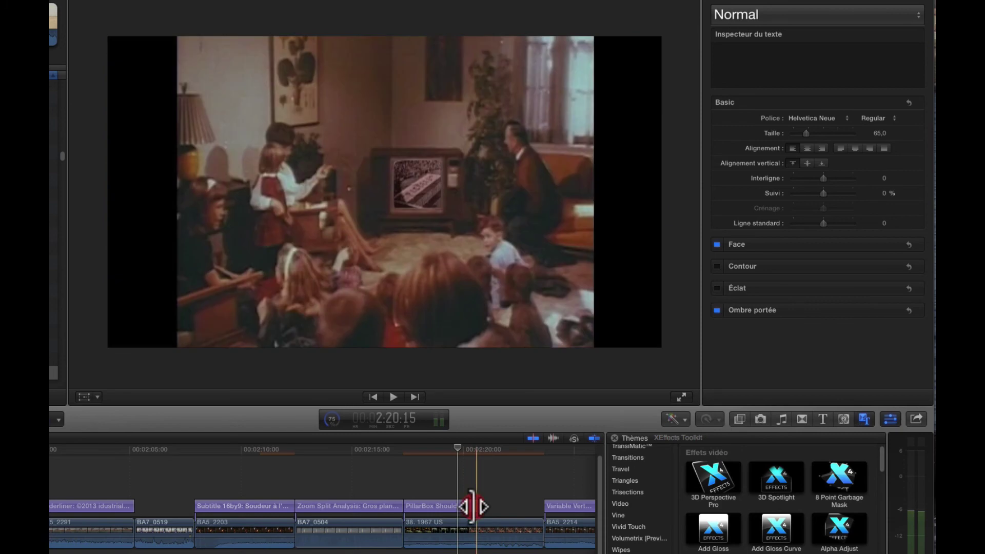
{"action": "left_click_drag", "start_coordinate": [473, 507], "coordinate": [534, 506]}
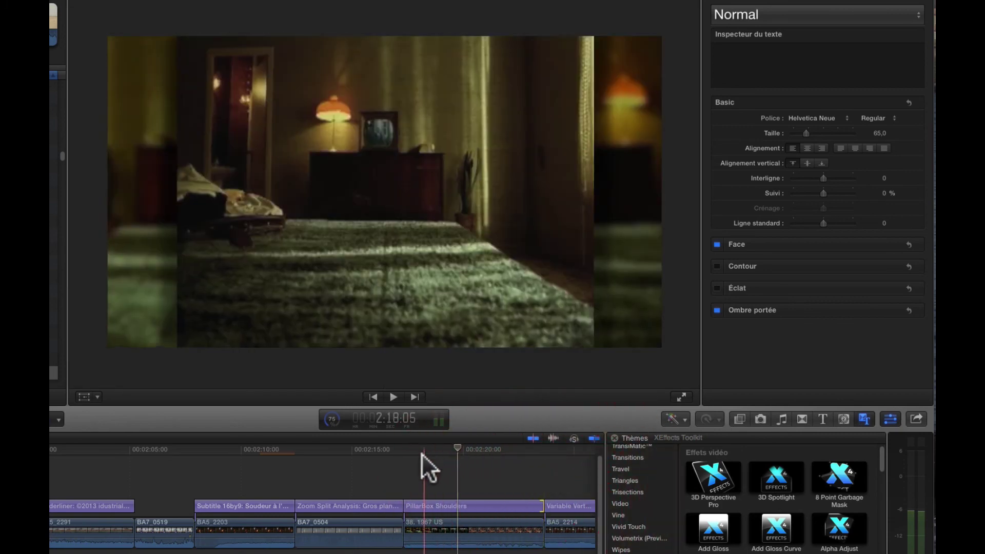
- Play the PillarBox Shoulders title above clip 38. 1967 US from about 2:19
{"action": "scroll", "coordinate": [414, 454], "scroll_direction": "left", "scroll_amount": 1}
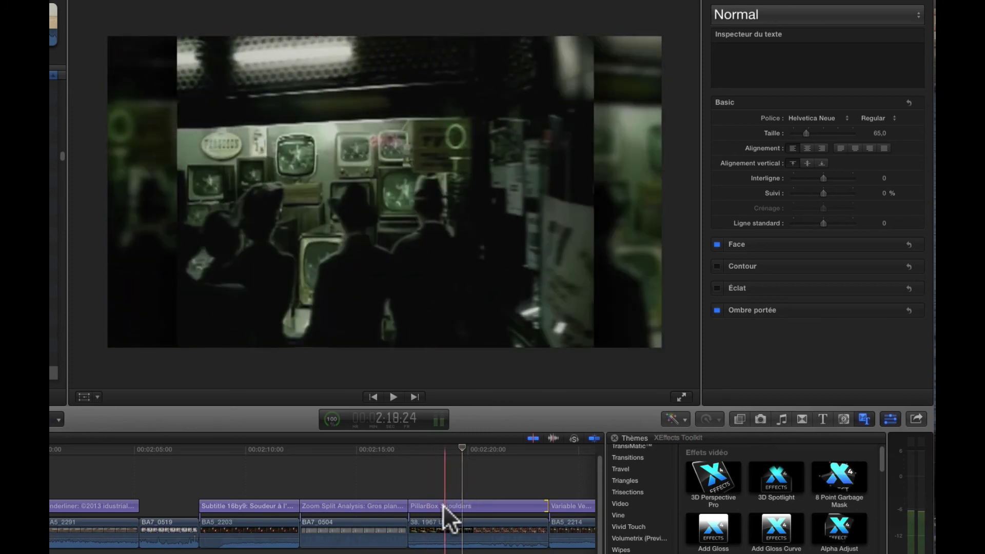
{"action": "scroll", "coordinate": [466, 451], "scroll_direction": "left", "scroll_amount": 3}
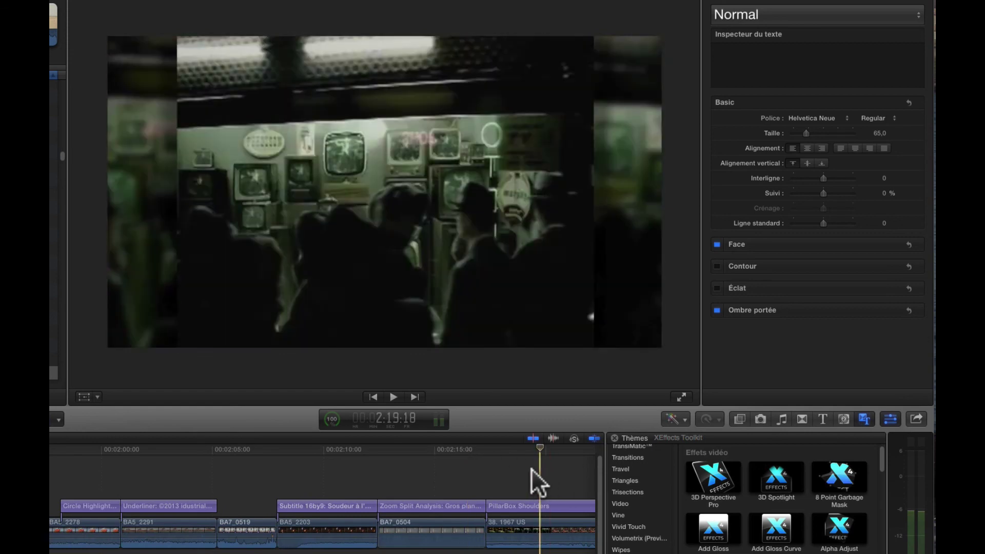
{"action": "scroll", "coordinate": [514, 483], "scroll_direction": "left", "scroll_amount": 1}
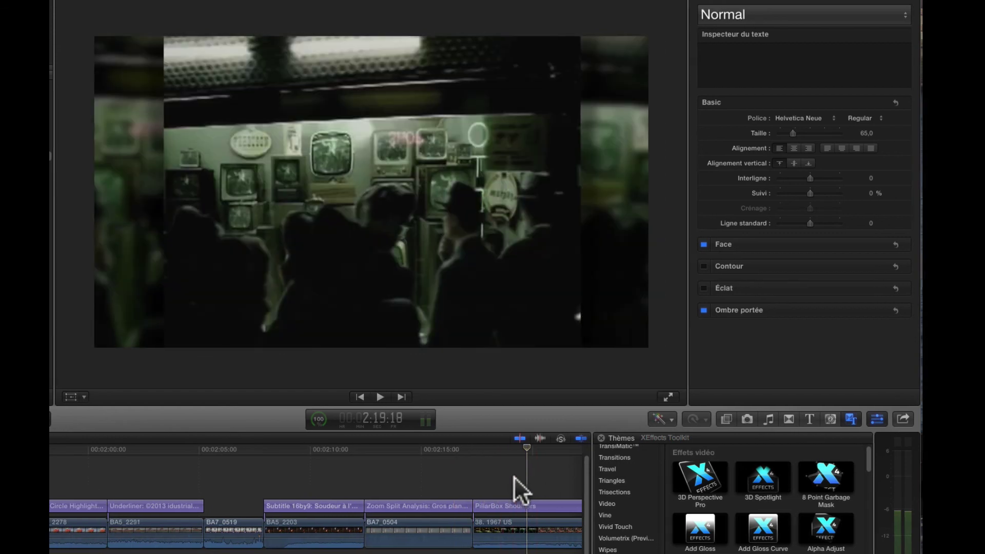
{"action": "scroll", "coordinate": [515, 490], "scroll_direction": "right", "scroll_amount": 3}
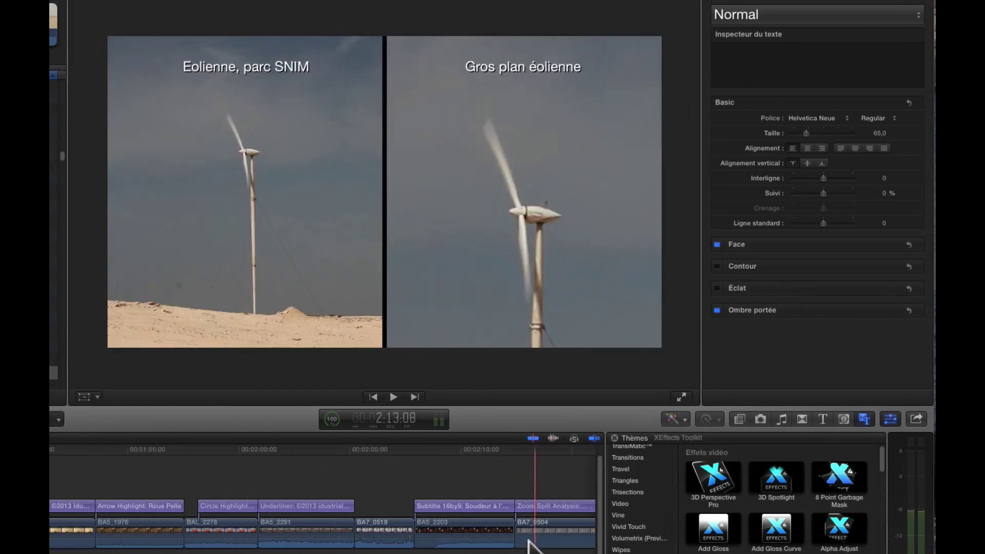
{"action": "scroll", "coordinate": [323, 492], "scroll_direction": "right", "scroll_amount": 8}
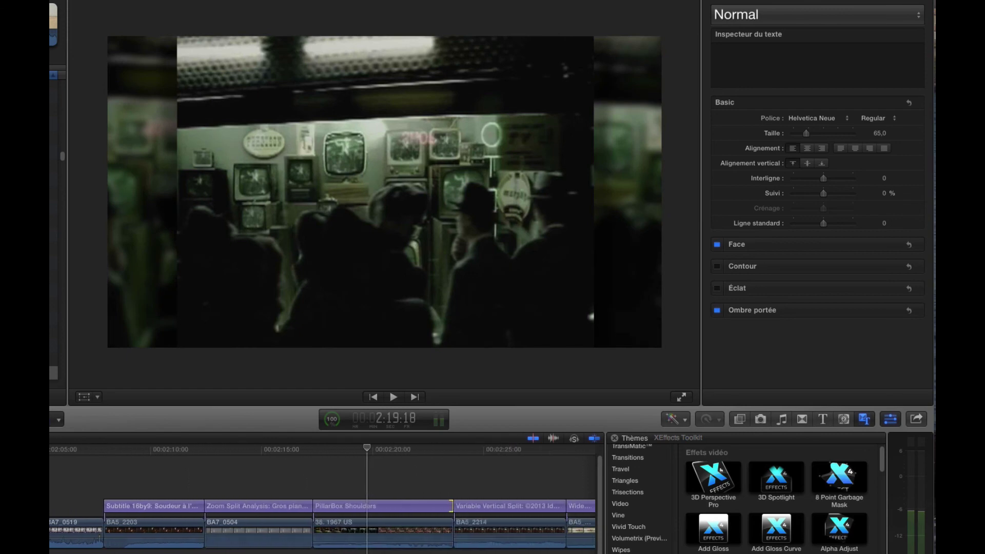
{"action": "left_click", "coordinate": [353, 448]}
{"action": "key", "text": "space"}
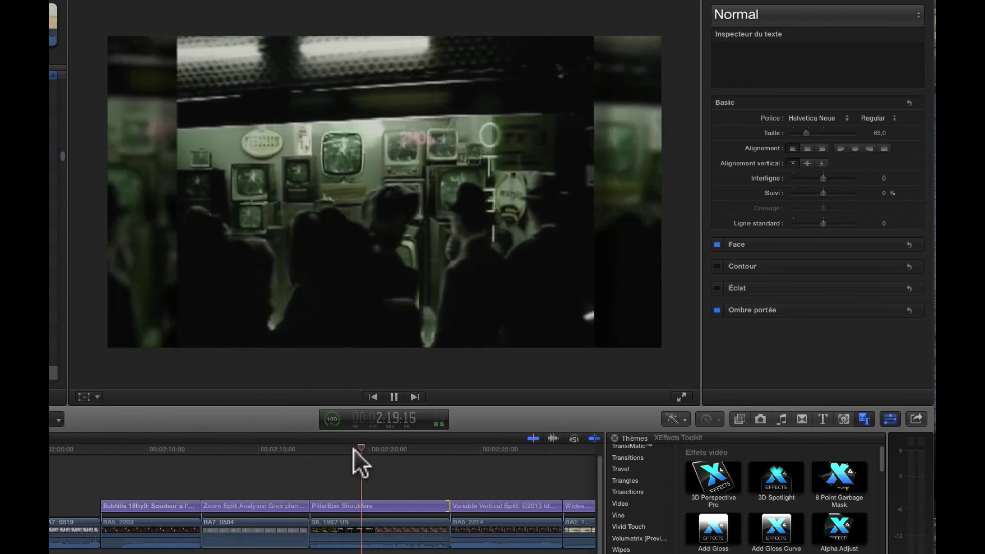
{"action": "key", "text": "space"}
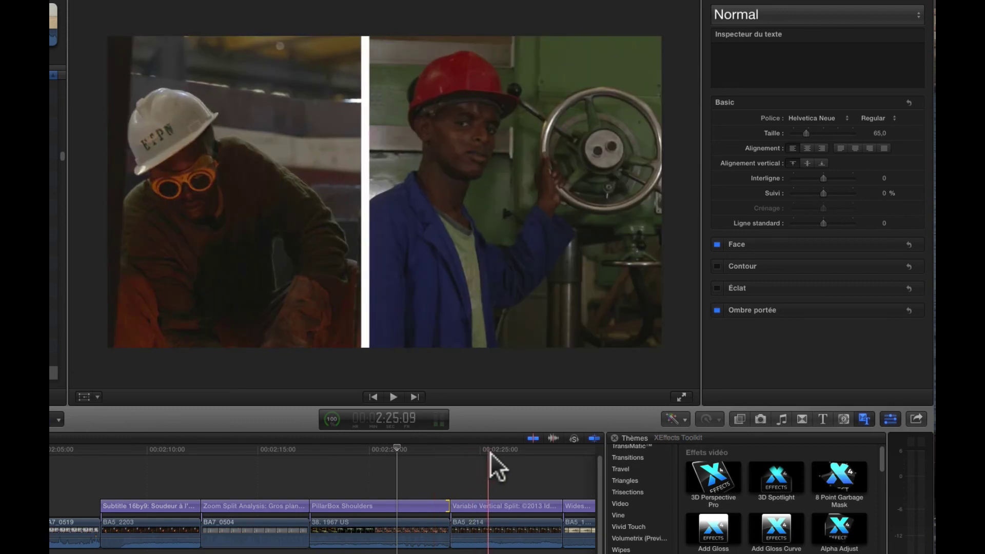
- Play the Variable Vertical Split title from 2:23:17 and move on to 2:30:12 under the Widescreen Matte title above clip BA5_1993
{"action": "left_click", "coordinate": [450, 458]}
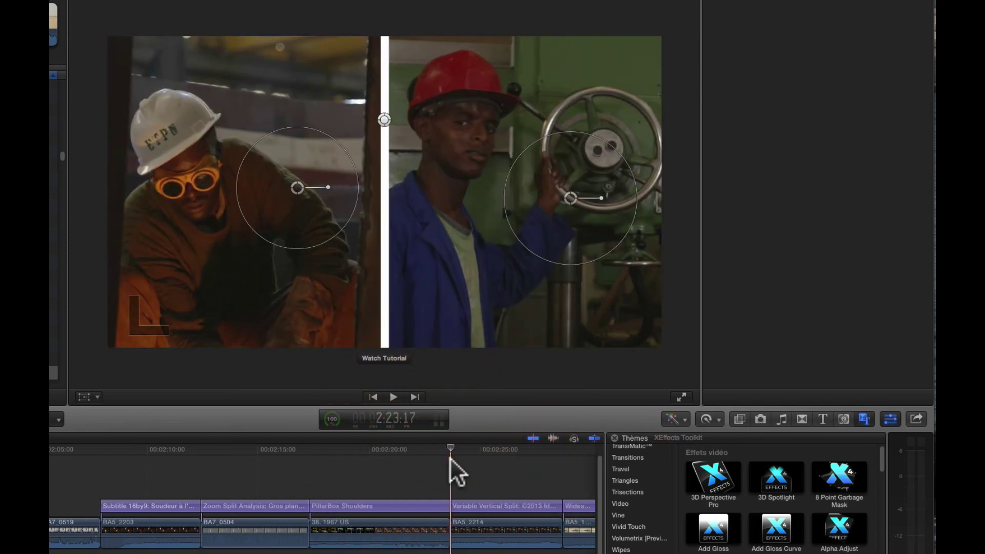
{"action": "key", "text": "space"}
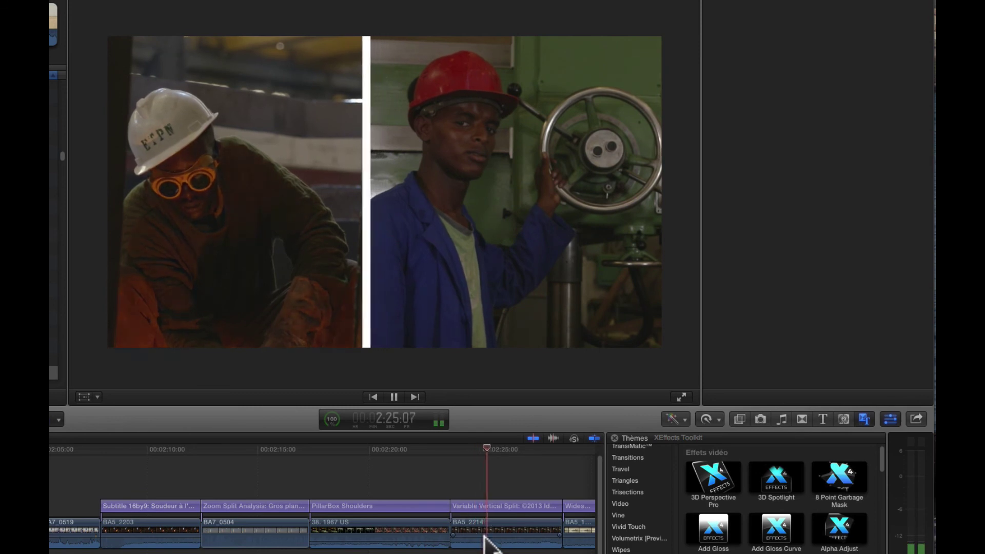
{"action": "left_click", "coordinate": [479, 520]}
{"action": "left_click", "coordinate": [452, 450]}
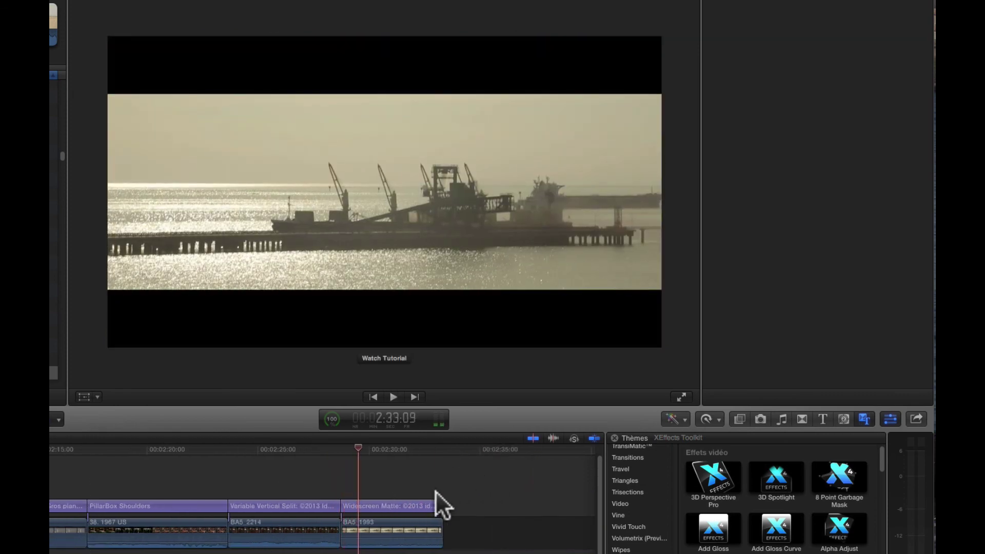
{"action": "key", "text": "space"}
{"action": "left_click", "coordinate": [380, 537]}
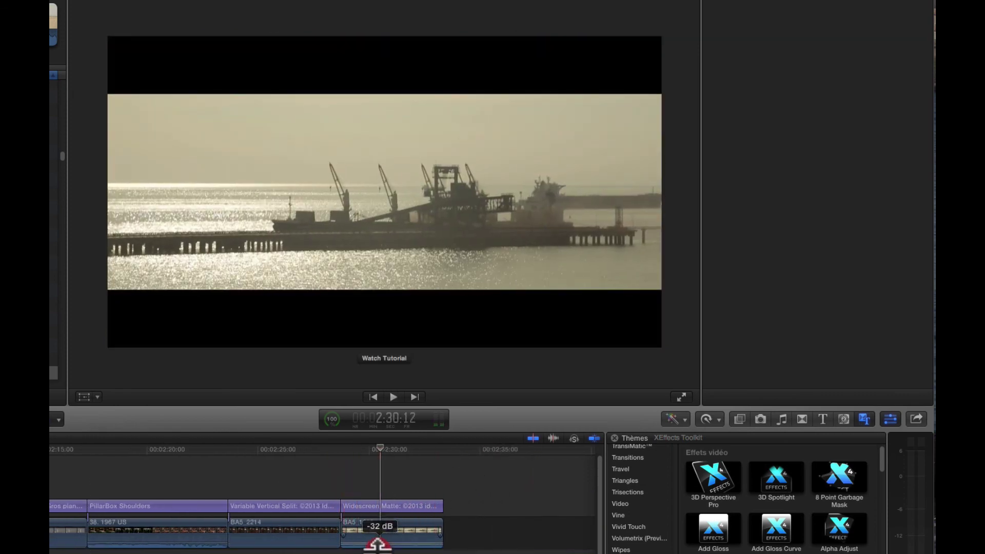
- Play the Widescreen Matte title above clip BA5_1993 from its start at 2:28:18 and select that title in the XEffects Toolkit theme
{"action": "left_click", "coordinate": [343, 452]}
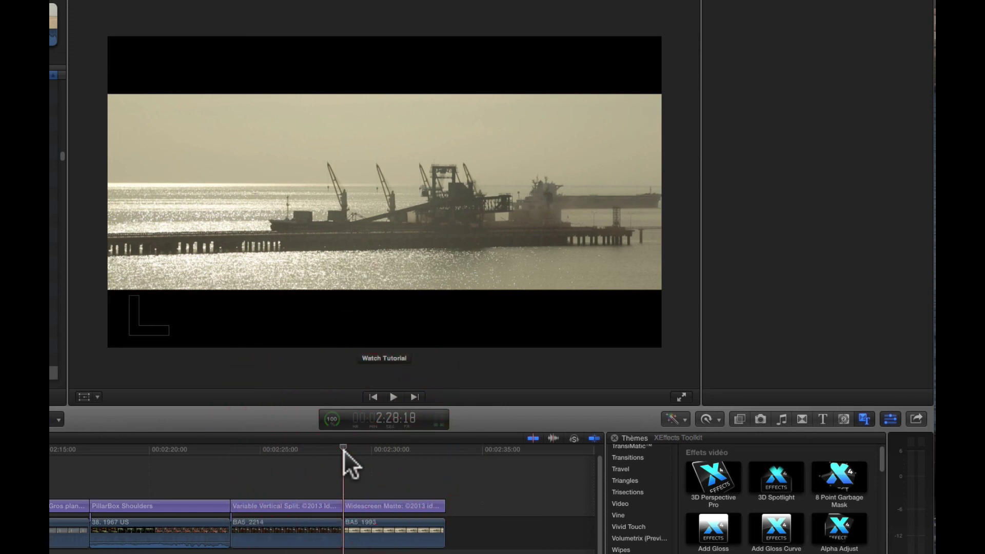
{"action": "key", "text": "space"}
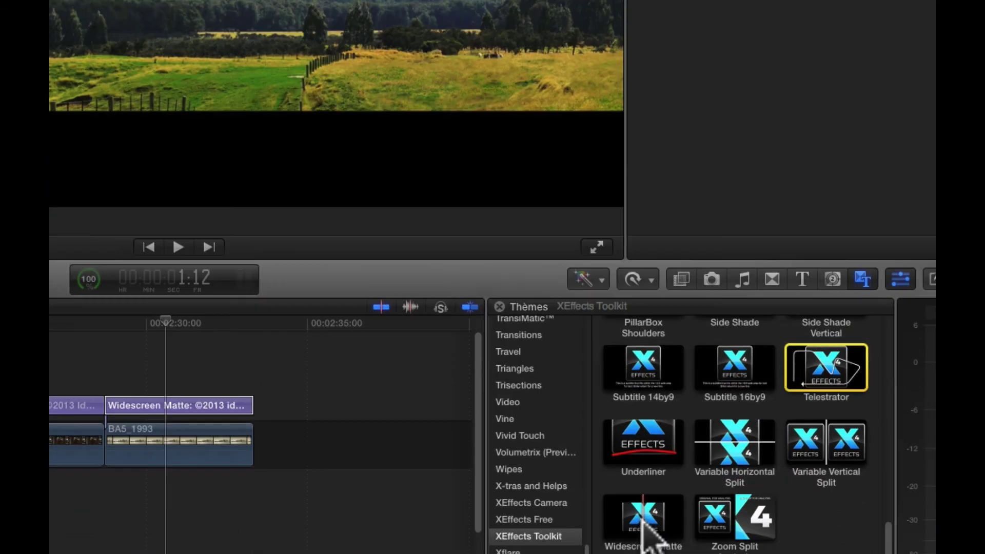
{"action": "left_click", "coordinate": [642, 508]}
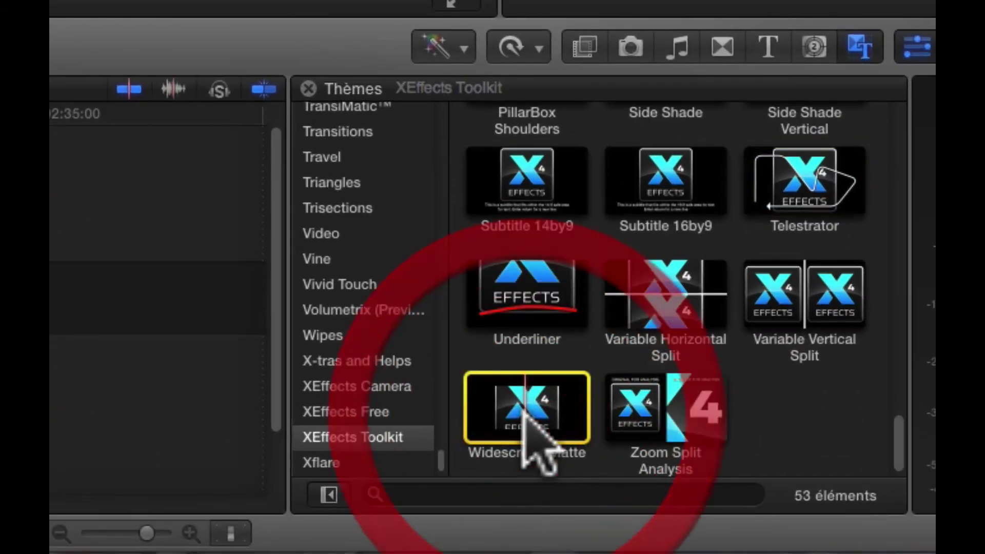
- Look through the XEffects Toolkit's titles and video generators, including the Countdown Slate and VT Clock Pro in 25 and 29.97 FPS
{"action": "scroll", "coordinate": [545, 325], "scroll_direction": "up", "scroll_amount": 15}
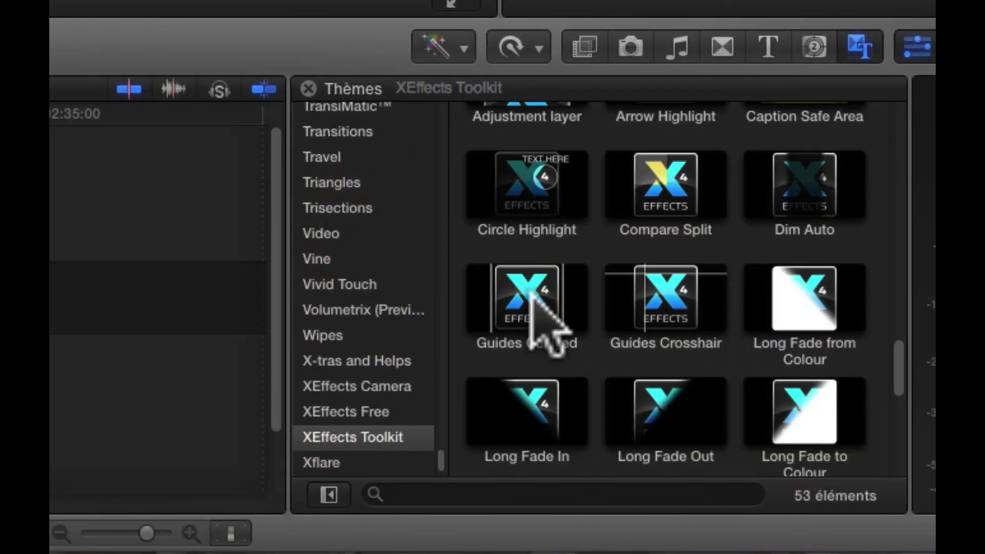
{"action": "scroll", "coordinate": [536, 302], "scroll_direction": "up", "scroll_amount": 15}
{"action": "scroll", "coordinate": [549, 288], "scroll_direction": "down", "scroll_amount": 12}
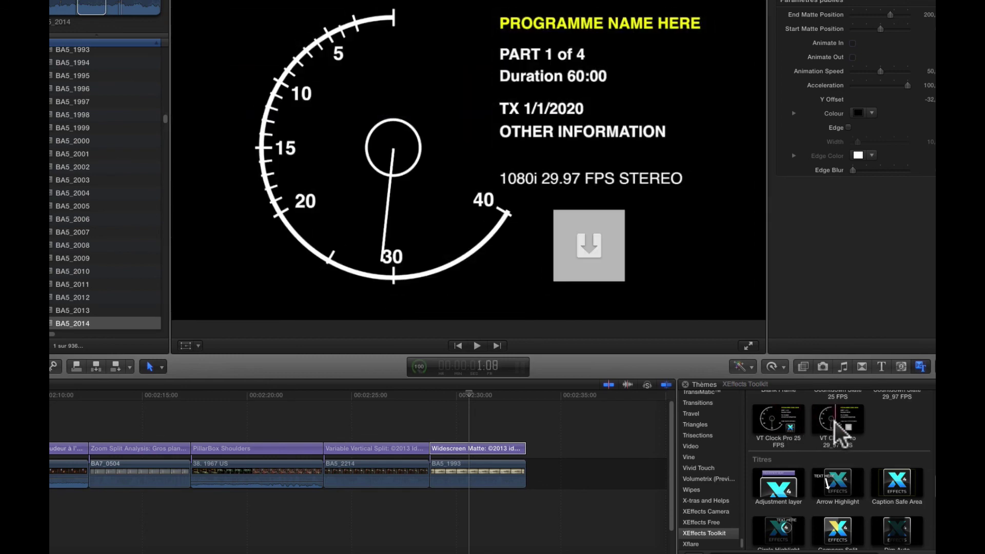
{"action": "scroll", "coordinate": [838, 422], "scroll_direction": "up", "scroll_amount": 3}
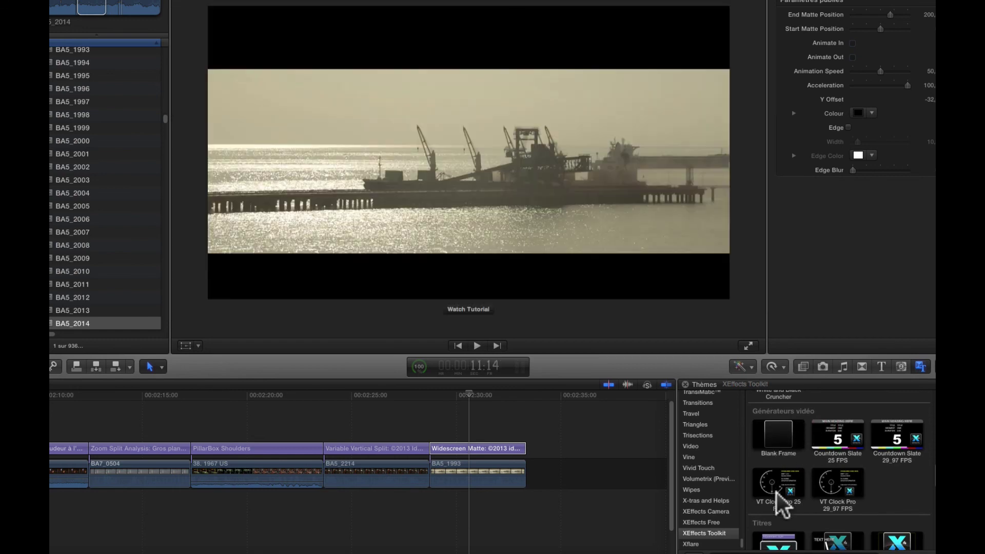
{"action": "scroll", "coordinate": [776, 494], "scroll_direction": "down", "scroll_amount": 5}
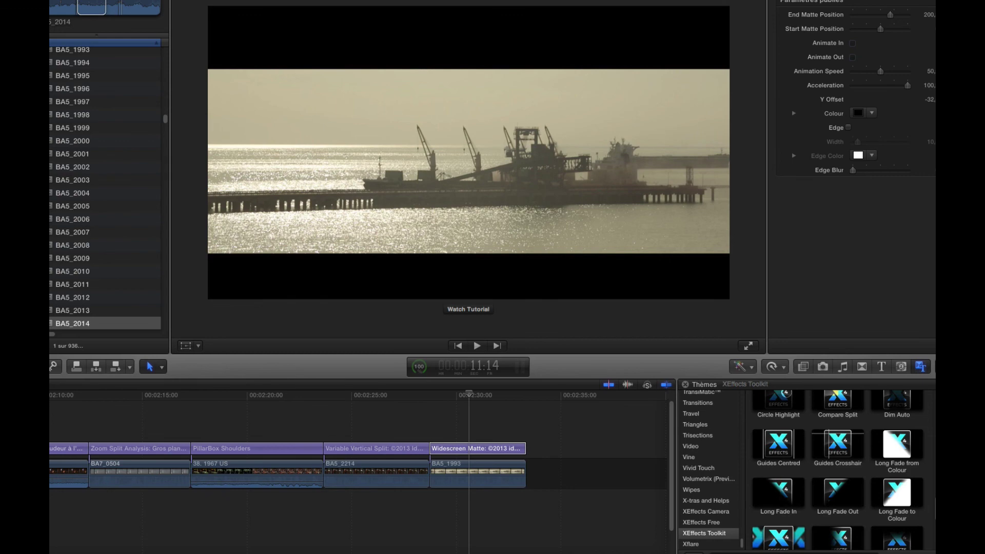
{"action": "scroll", "coordinate": [584, 467], "scroll_direction": "left", "scroll_amount": 1}
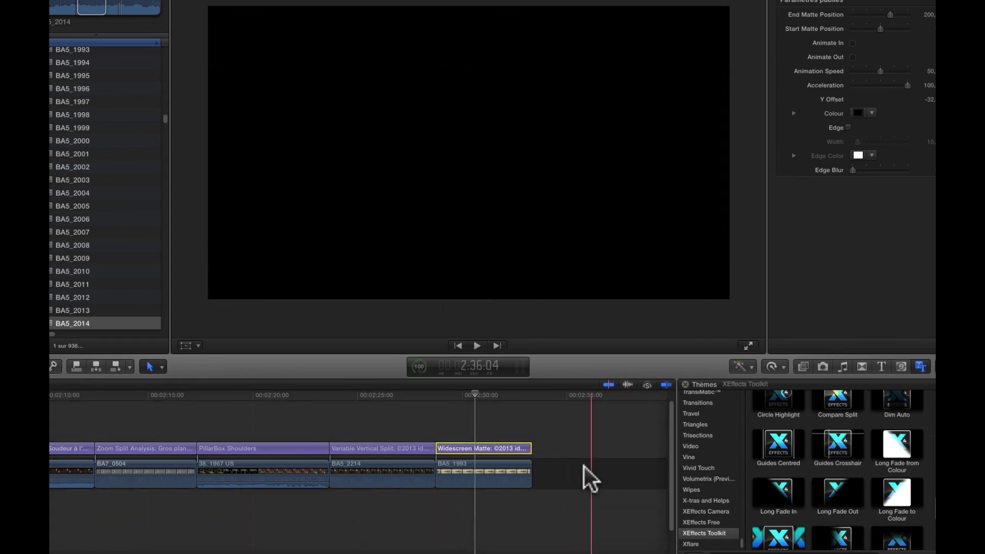